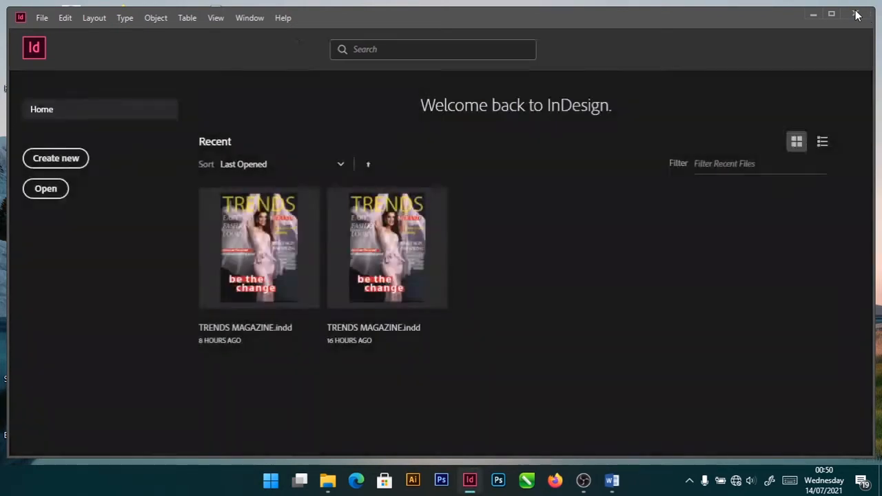
- Replace the open InDesign window with a maximized Adobe InDesign CC 2015 session and dismiss its What's New screen
{"action": "left_click", "coordinate": [856, 14]}
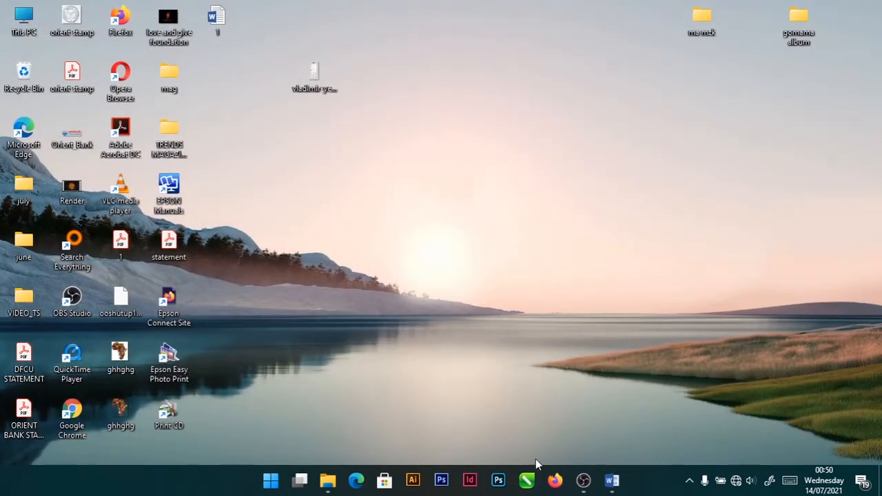
{"action": "left_click", "coordinate": [272, 483]}
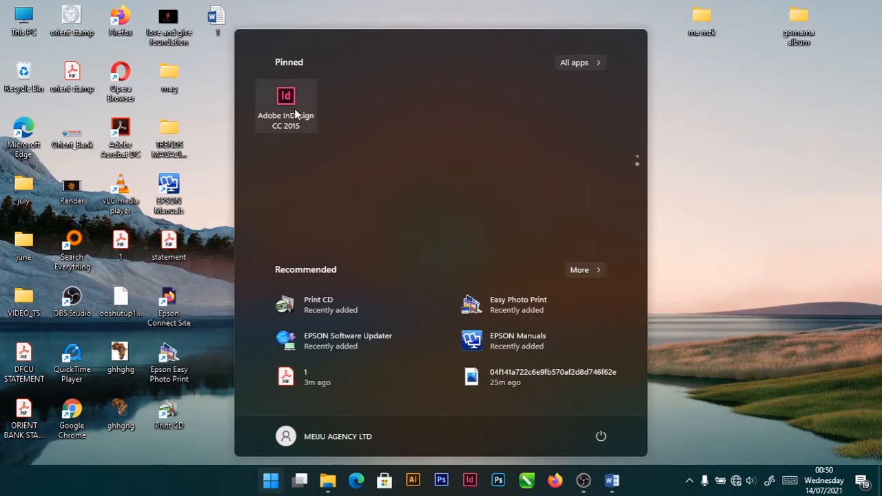
{"action": "left_click", "coordinate": [295, 114]}
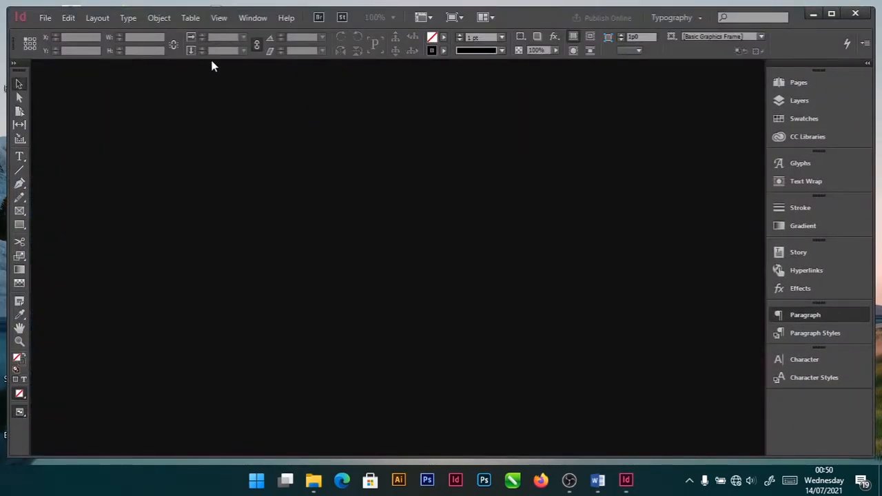
{"action": "left_click", "coordinate": [832, 15]}
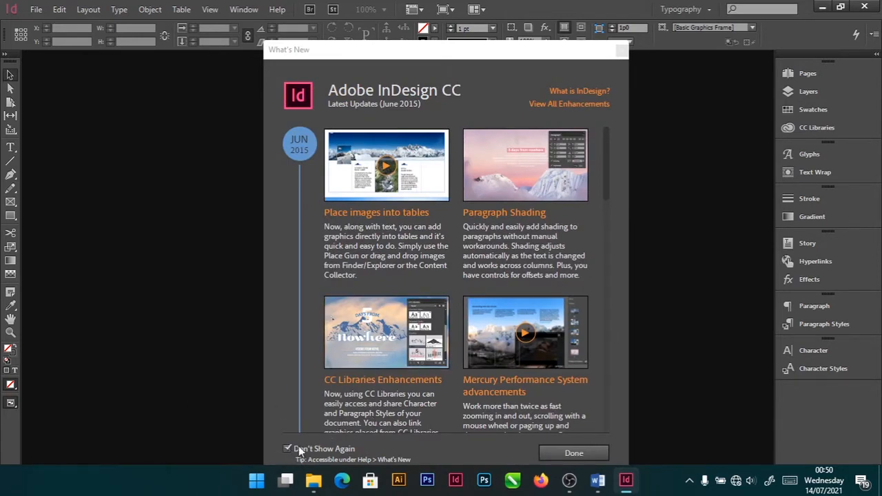
{"action": "left_click", "coordinate": [582, 455]}
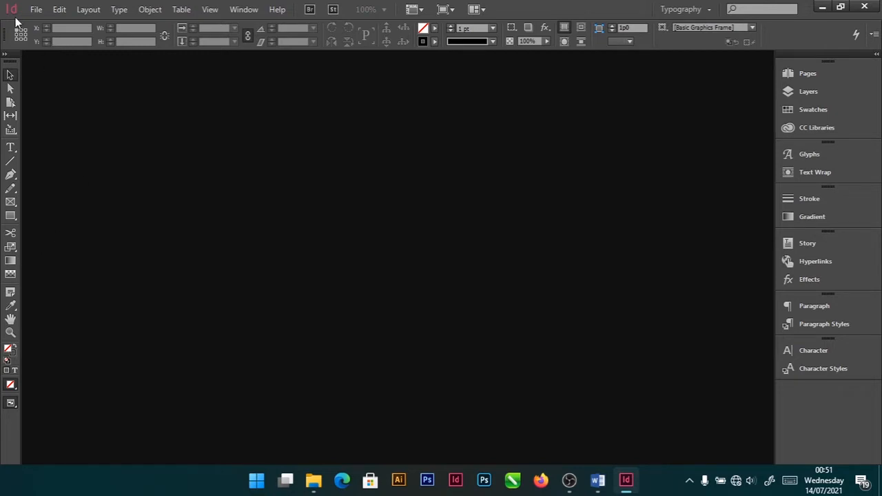
{"action": "left_click", "coordinate": [36, 9]}
{"action": "mouse_move", "coordinate": [55, 26]}
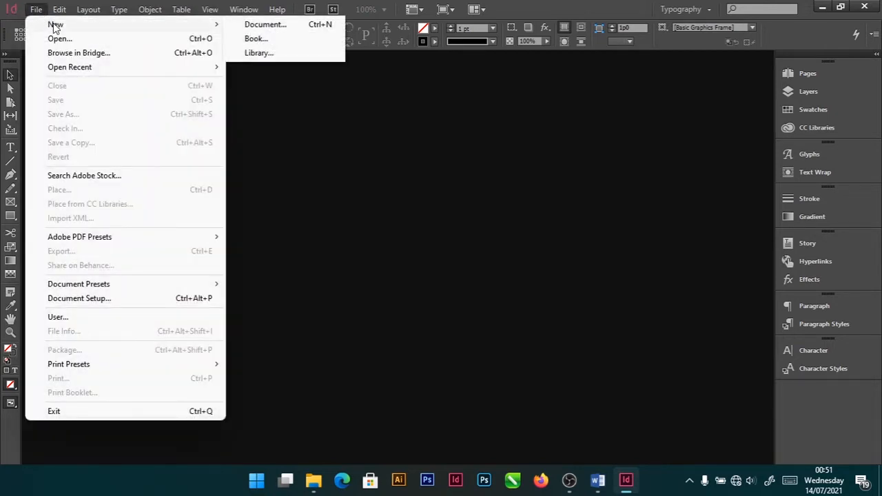
{"action": "left_click", "coordinate": [301, 27]}
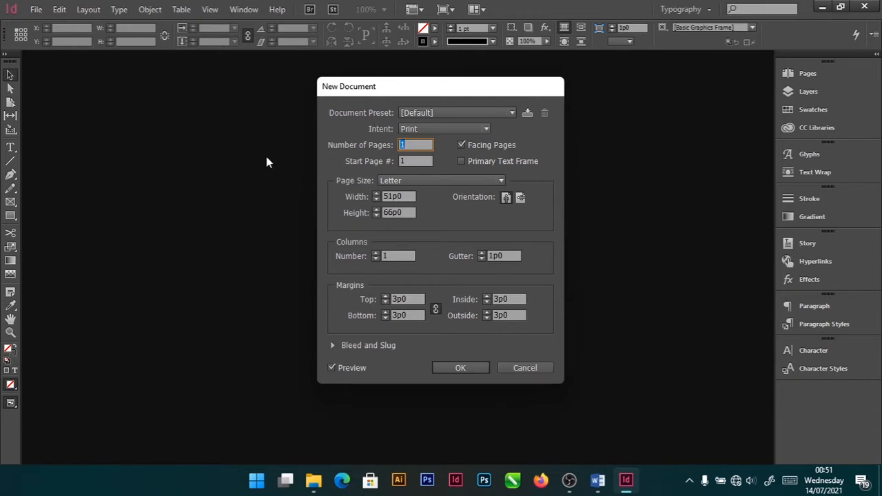
{"action": "left_click", "coordinate": [542, 366]}
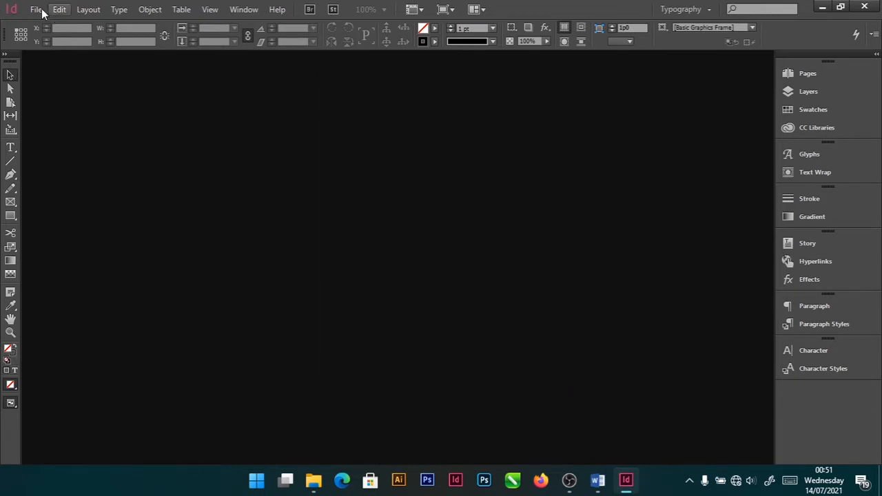
- Create a new book file named Book 1 on the Desktop and close its panel
{"action": "left_click", "coordinate": [38, 9]}
{"action": "mouse_move", "coordinate": [89, 26]}
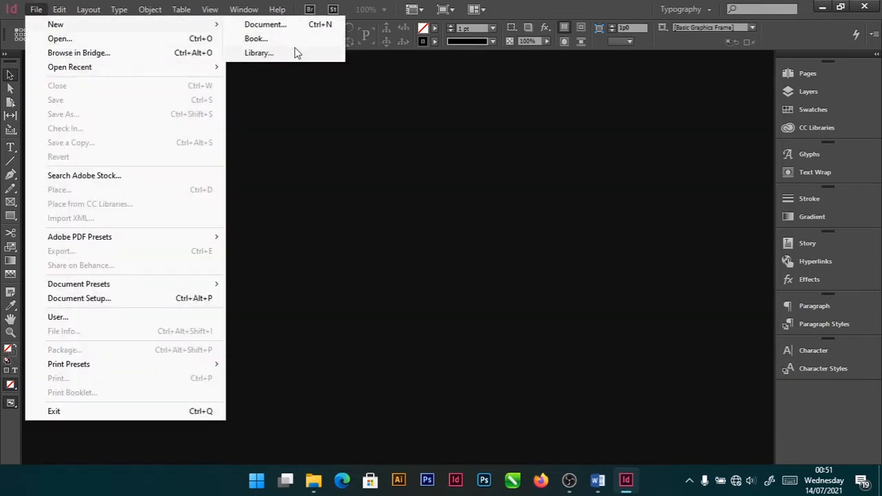
{"action": "left_click", "coordinate": [289, 40]}
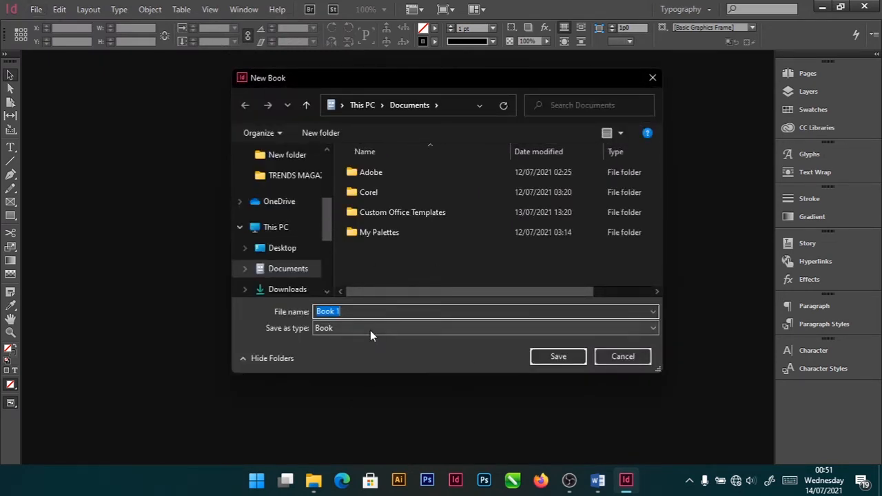
{"action": "left_click", "coordinate": [282, 248]}
{"action": "left_click", "coordinate": [570, 360]}
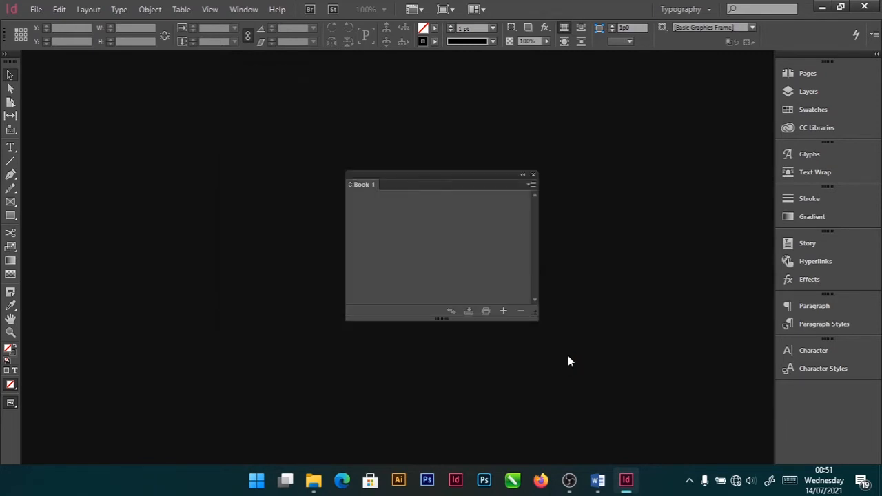
{"action": "left_click", "coordinate": [533, 174]}
- Create a new document with Print intent, 5 pages and A4 page size, keeping facing pages on
{"action": "left_click", "coordinate": [38, 10]}
{"action": "mouse_move", "coordinate": [49, 26]}
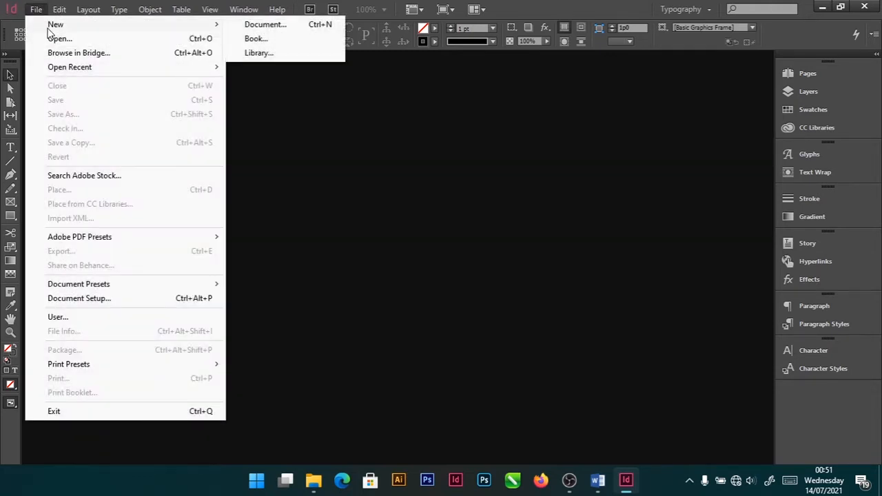
{"action": "left_click", "coordinate": [262, 26]}
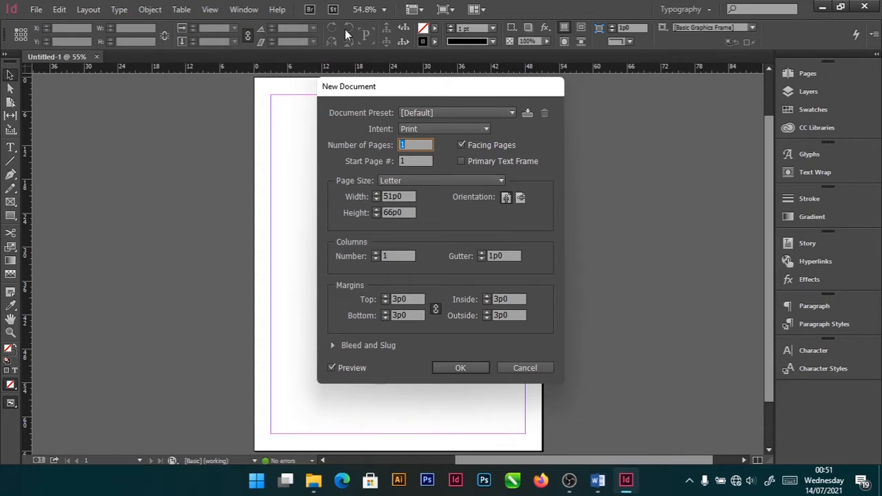
{"action": "left_click", "coordinate": [431, 129]}
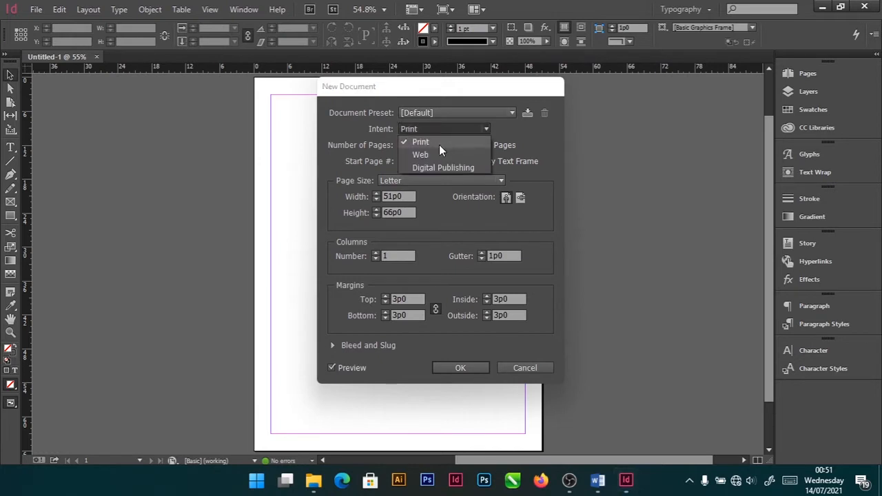
{"action": "left_click", "coordinate": [433, 141]}
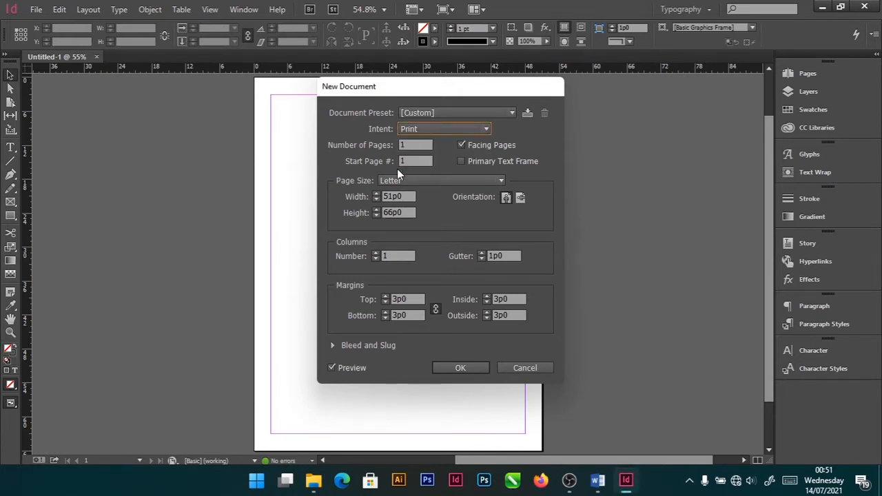
{"action": "left_click", "coordinate": [413, 146]}
{"action": "type", "text": "5"}
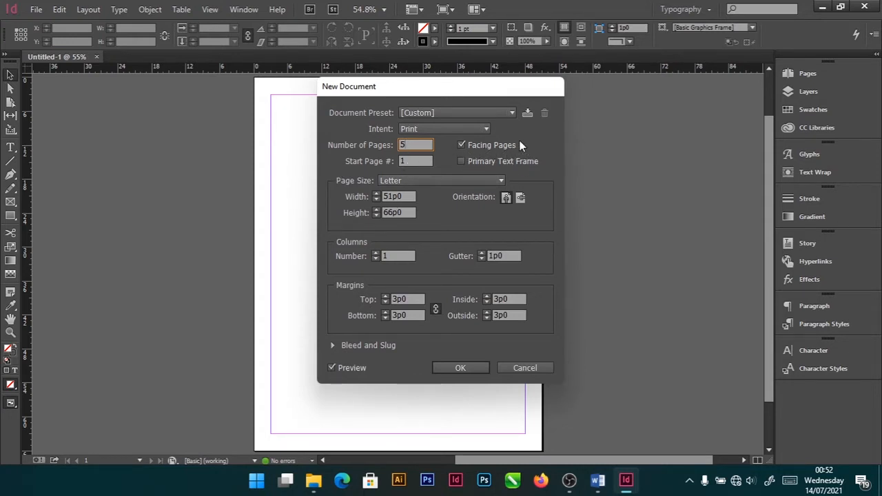
{"action": "left_click", "coordinate": [434, 180]}
{"action": "left_click", "coordinate": [409, 272]}
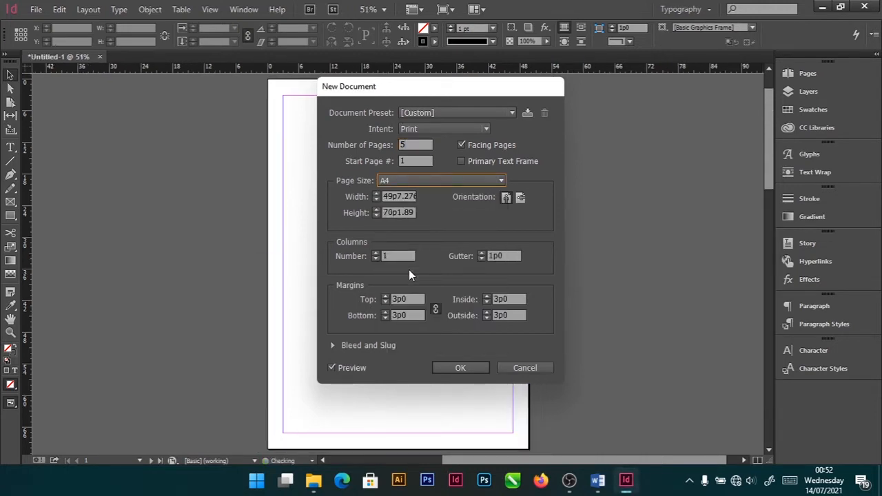
{"action": "left_click", "coordinate": [441, 370]}
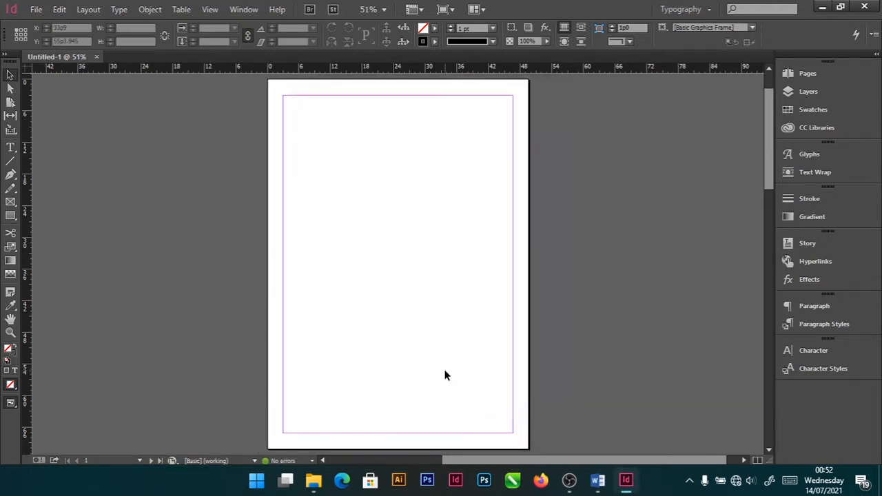
- Look through the pages of the facing-pages document to examine how they are arranged, and close the document
{"action": "scroll", "coordinate": [445, 376], "scroll_direction": "down", "scroll_amount": 5}
{"action": "scroll", "coordinate": [443, 375], "scroll_direction": "up", "scroll_amount": 5}
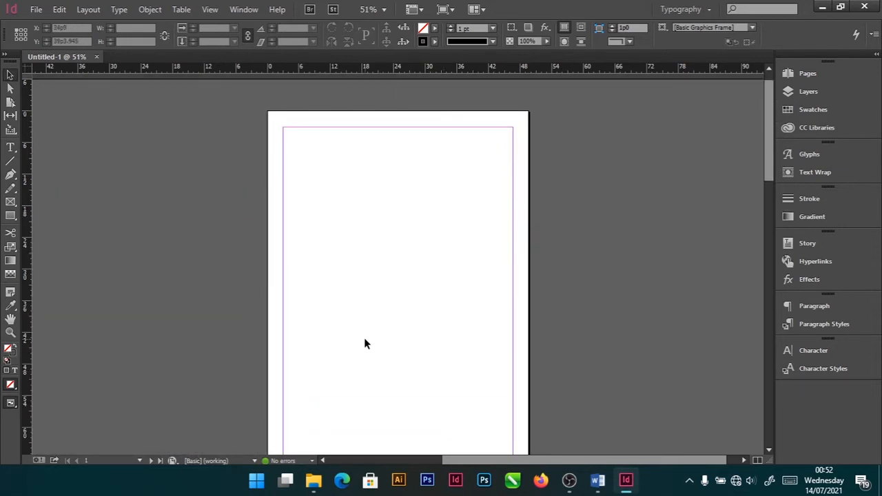
{"action": "scroll", "coordinate": [363, 337], "scroll_direction": "down", "scroll_amount": 9}
{"action": "scroll", "coordinate": [337, 290], "scroll_direction": "down", "scroll_amount": 2}
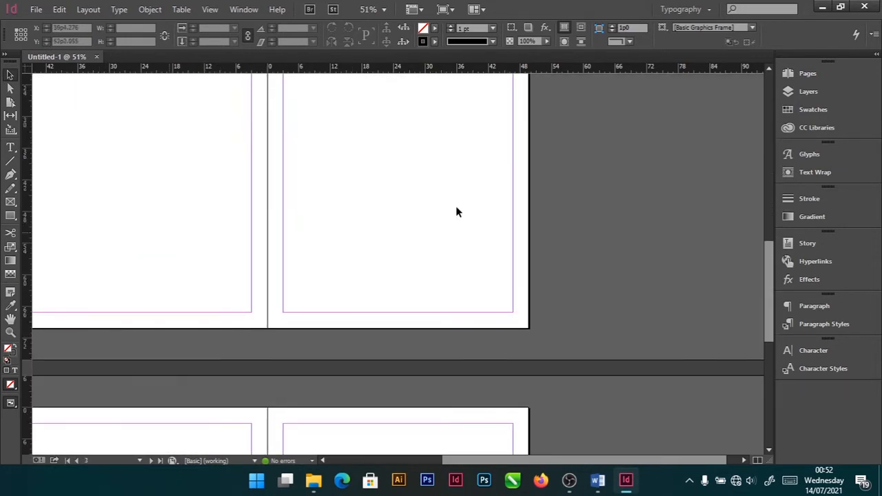
{"action": "scroll", "coordinate": [301, 259], "scroll_direction": "down", "scroll_amount": 6}
{"action": "scroll", "coordinate": [380, 330], "scroll_direction": "up", "scroll_amount": 8}
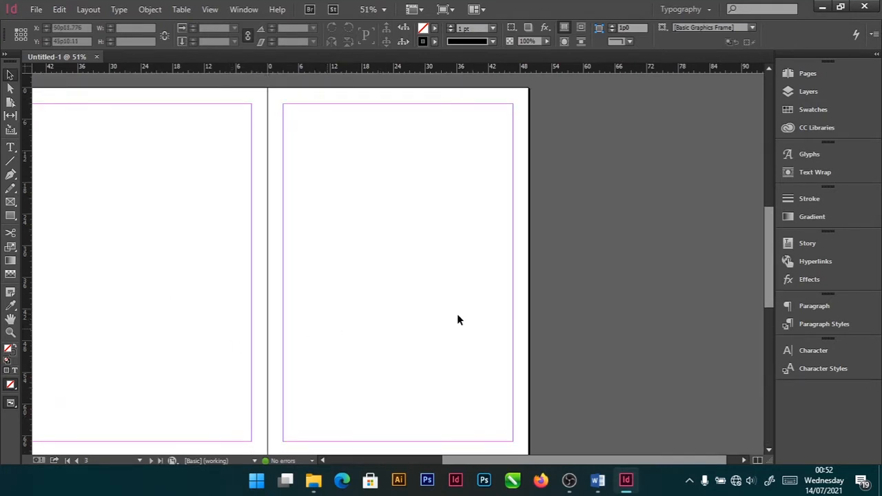
{"action": "scroll", "coordinate": [389, 322], "scroll_direction": "up", "scroll_amount": 5}
{"action": "scroll", "coordinate": [388, 318], "scroll_direction": "up", "scroll_amount": 3}
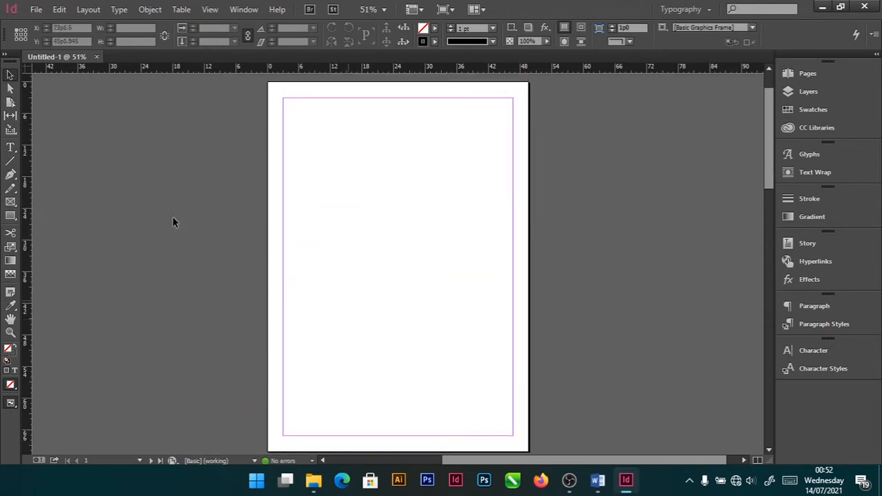
{"action": "left_click", "coordinate": [96, 58]}
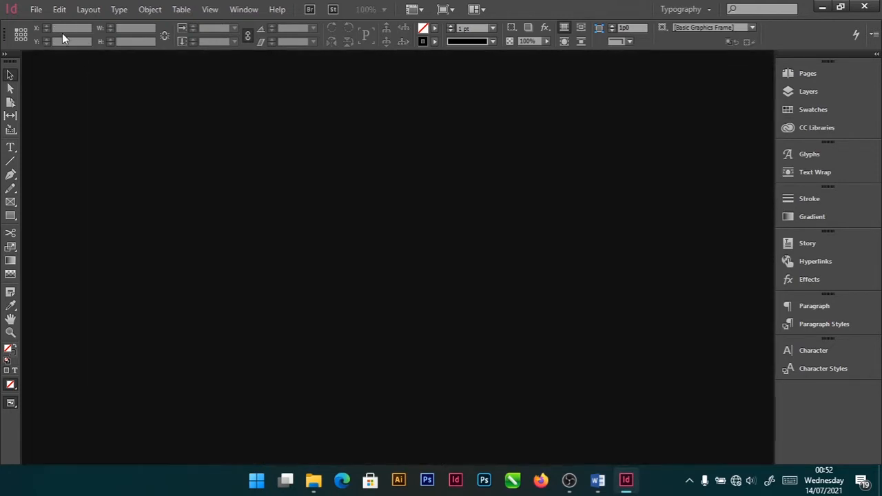
- Create a new print document with 5 A4 pages and facing pages turned off
{"action": "left_click", "coordinate": [36, 9]}
{"action": "mouse_move", "coordinate": [55, 25]}
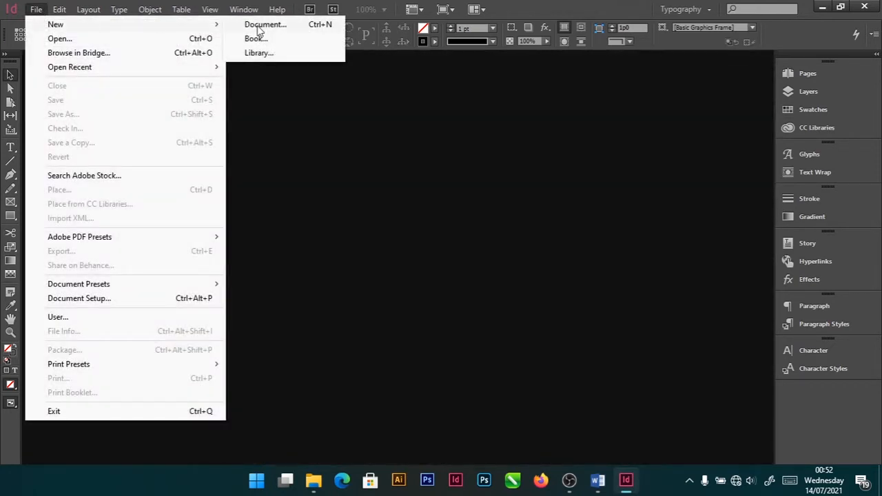
{"action": "left_click", "coordinate": [262, 24]}
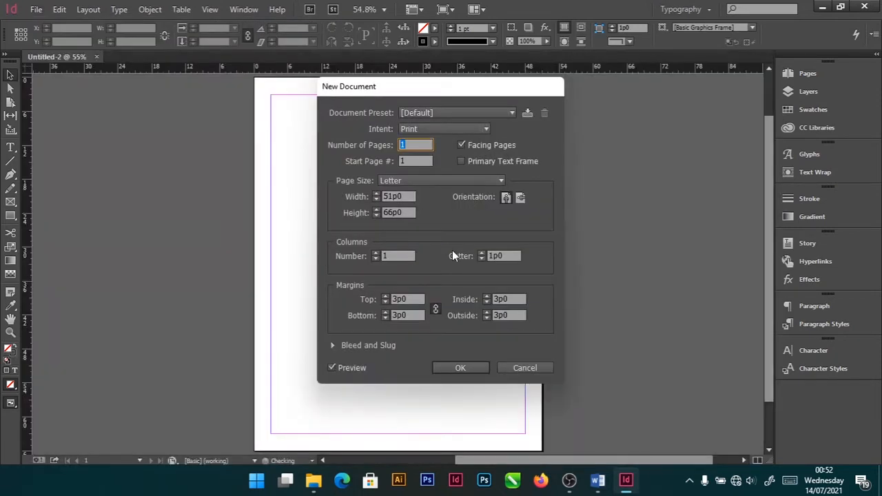
{"action": "left_click", "coordinate": [462, 180]}
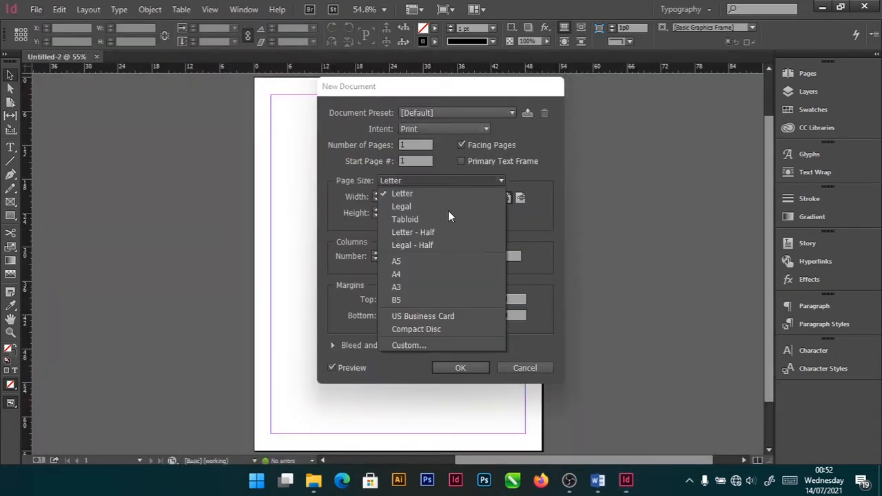
{"action": "left_click", "coordinate": [414, 266]}
{"action": "double_click", "coordinate": [412, 144]}
{"action": "type", "text": "5"}
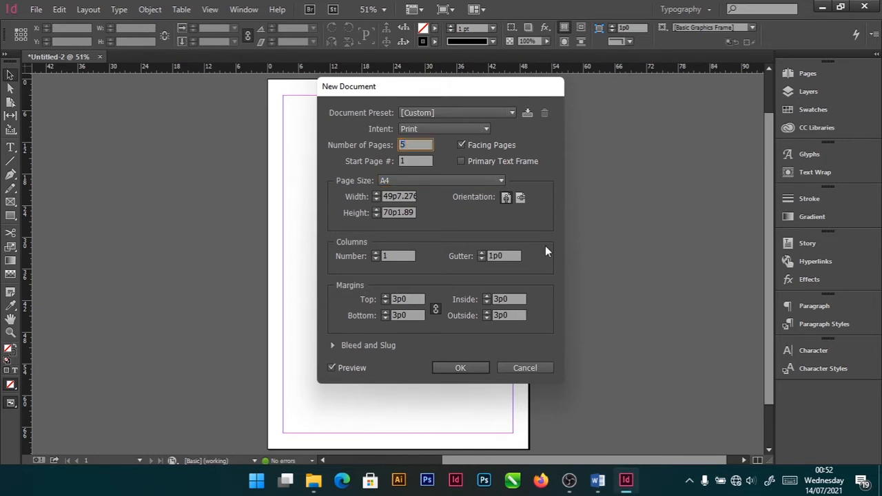
{"action": "left_click", "coordinate": [462, 145]}
{"action": "left_click", "coordinate": [462, 146]}
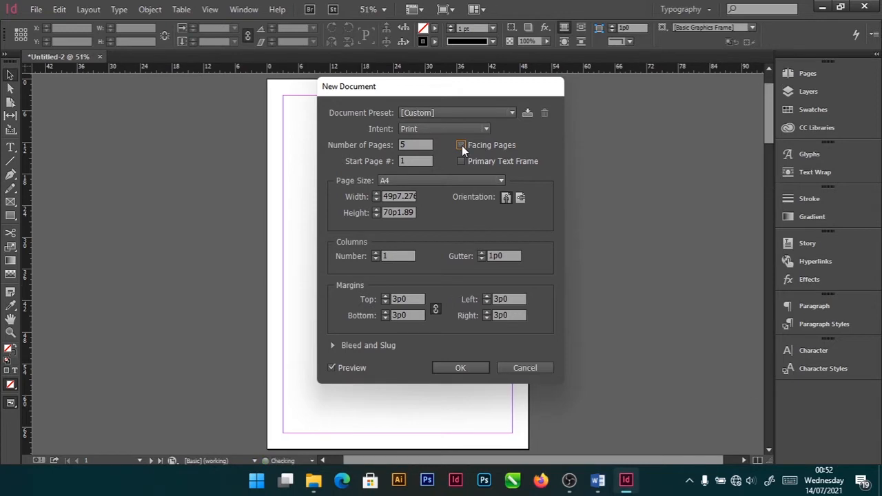
{"action": "left_click", "coordinate": [454, 367]}
- Look through the document without facing pages to examine its page arrangement, and close it
{"action": "scroll", "coordinate": [453, 371], "scroll_direction": "down", "scroll_amount": 15}
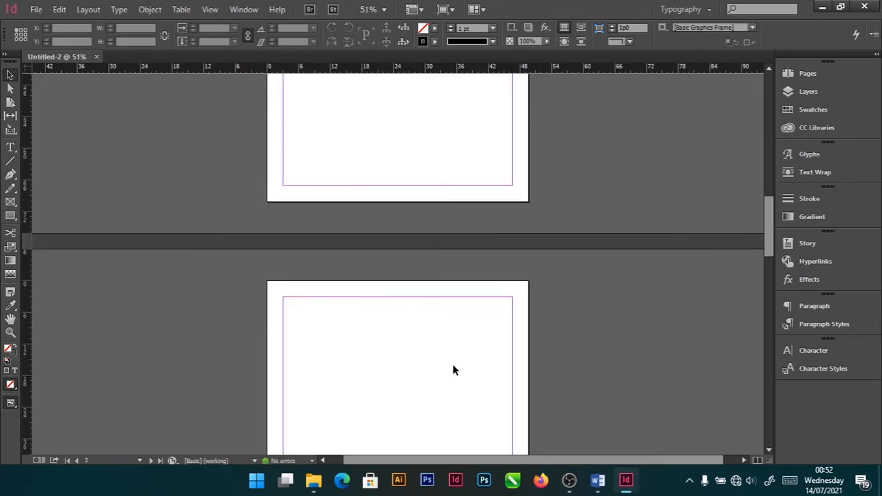
{"action": "scroll", "coordinate": [453, 370], "scroll_direction": "up", "scroll_amount": 10}
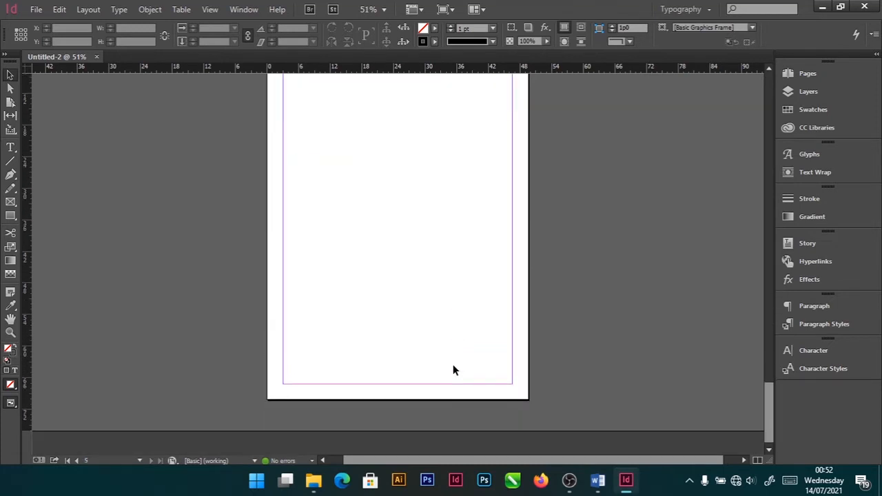
{"action": "scroll", "coordinate": [453, 370], "scroll_direction": "up", "scroll_amount": 10}
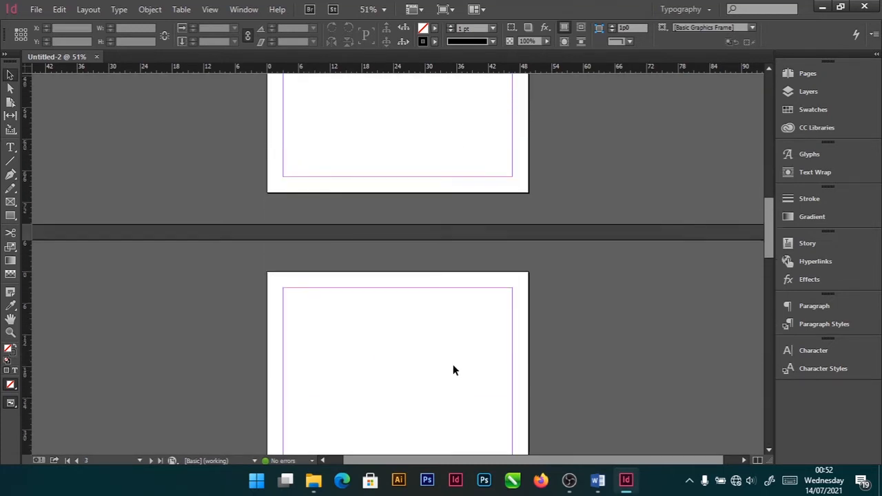
{"action": "scroll", "coordinate": [453, 370], "scroll_direction": "up", "scroll_amount": 4}
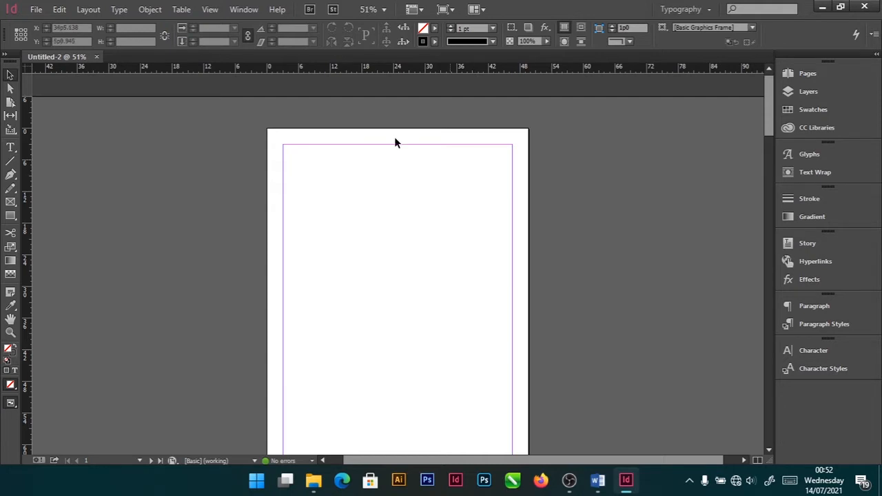
{"action": "left_click", "coordinate": [97, 56]}
- Create a new print document with 5 A4 pages, keeping facing pages on
{"action": "left_click", "coordinate": [38, 11]}
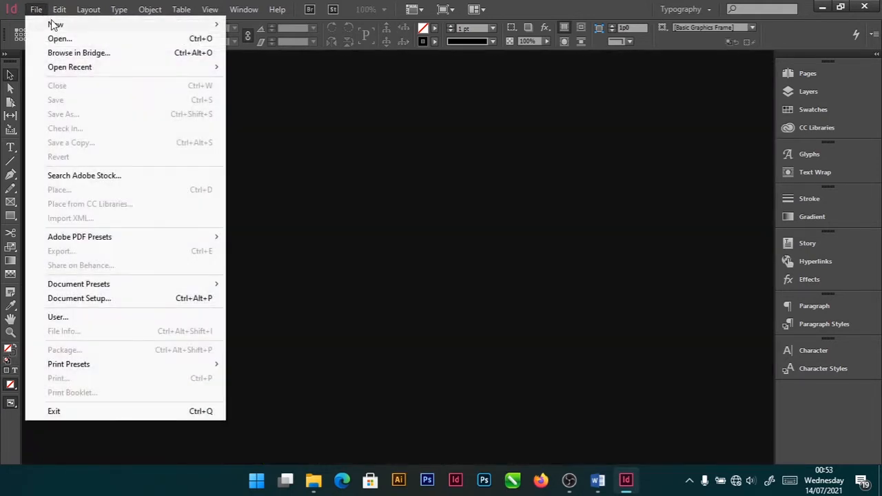
{"action": "mouse_move", "coordinate": [51, 19]}
{"action": "left_click", "coordinate": [320, 23]}
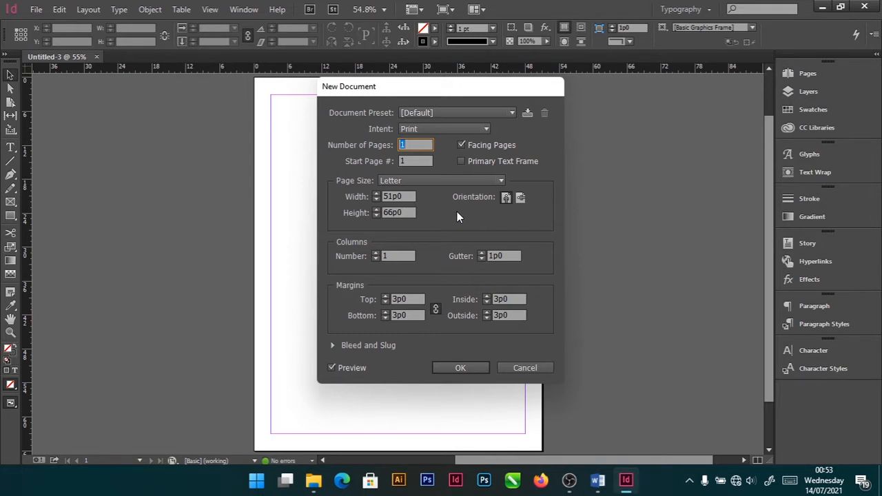
{"action": "type", "text": "5"}
{"action": "left_click", "coordinate": [441, 180]}
{"action": "left_click", "coordinate": [429, 279]}
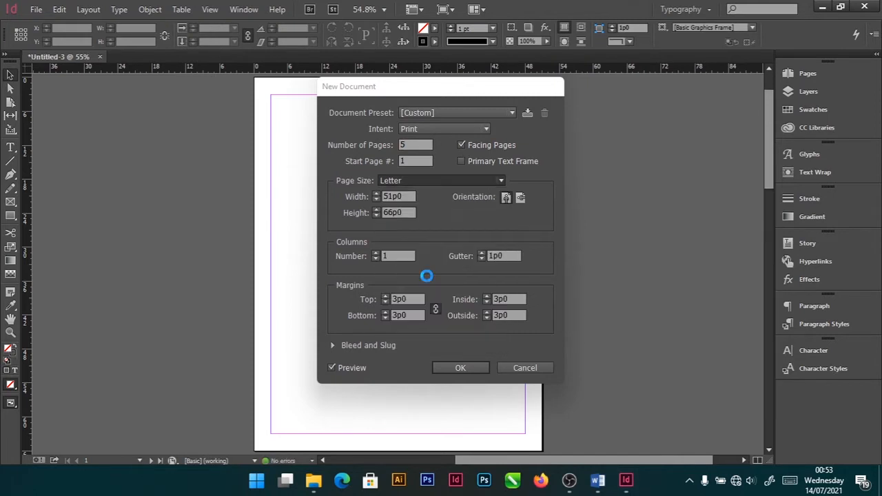
{"action": "left_click", "coordinate": [442, 368]}
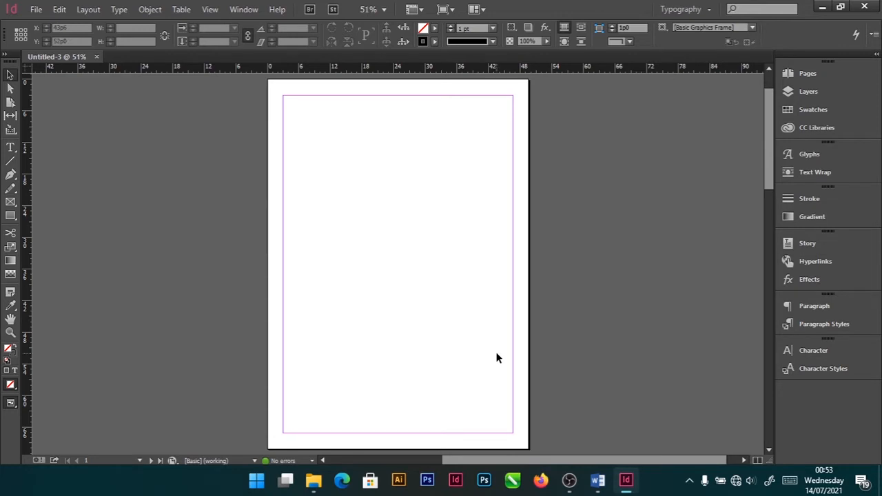
- Look through the new document's pages to examine the margin guides on the first page and the facing spreads
{"action": "scroll", "coordinate": [483, 337], "scroll_direction": "up", "scroll_amount": 1}
{"action": "scroll", "coordinate": [484, 336], "scroll_direction": "down", "scroll_amount": 3}
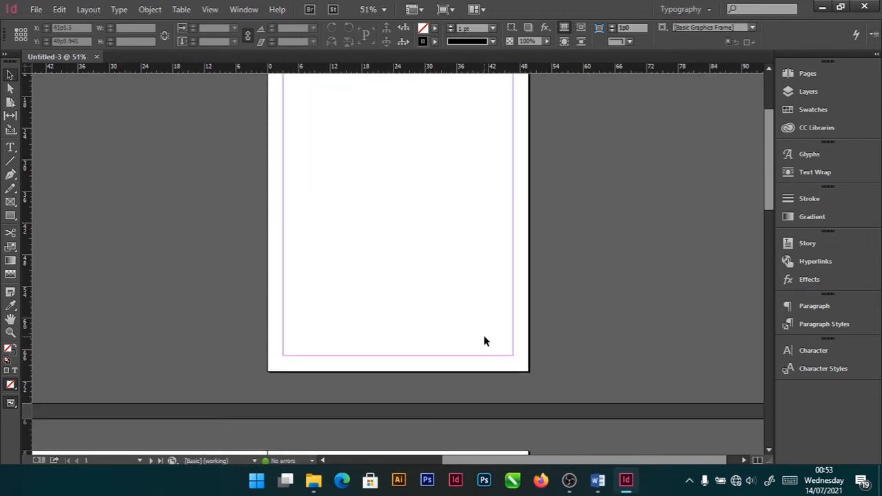
{"action": "scroll", "coordinate": [484, 340], "scroll_direction": "down", "scroll_amount": 4}
{"action": "scroll", "coordinate": [484, 338], "scroll_direction": "up", "scroll_amount": 5}
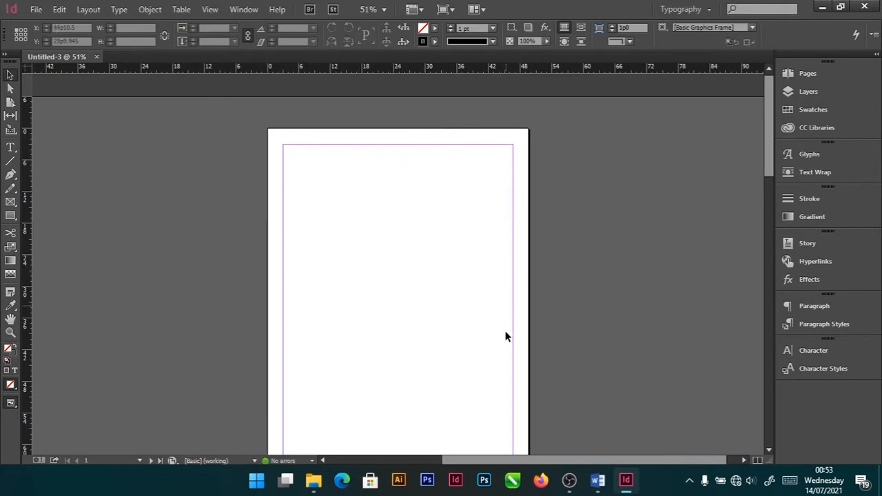
{"action": "scroll", "coordinate": [506, 365], "scroll_direction": "down", "scroll_amount": 3}
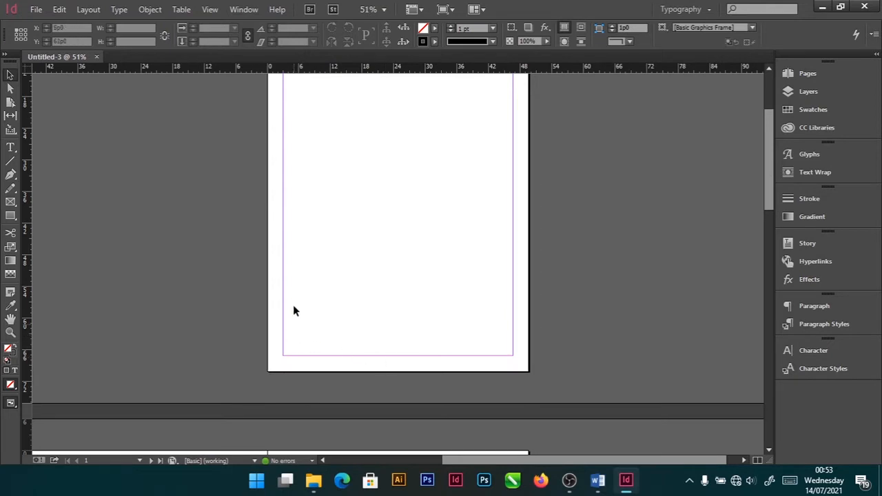
{"action": "scroll", "coordinate": [351, 238], "scroll_direction": "up", "scroll_amount": 3}
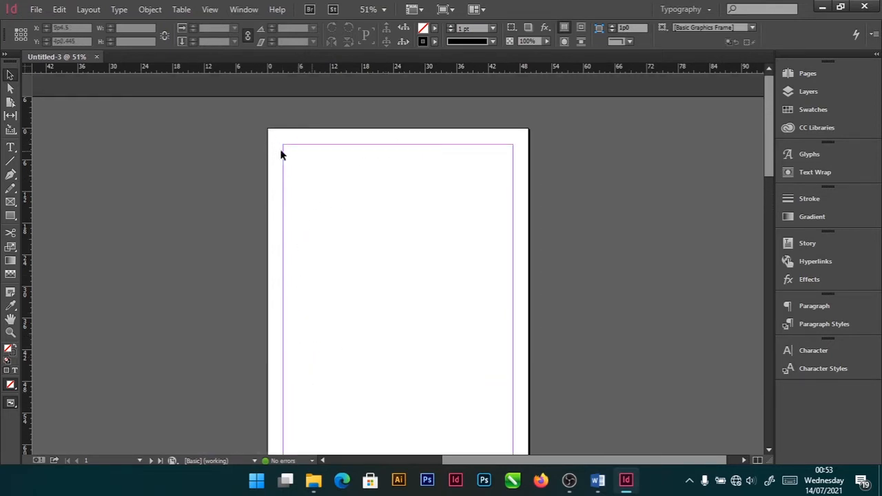
{"action": "scroll", "coordinate": [497, 316], "scroll_direction": "down", "scroll_amount": 3}
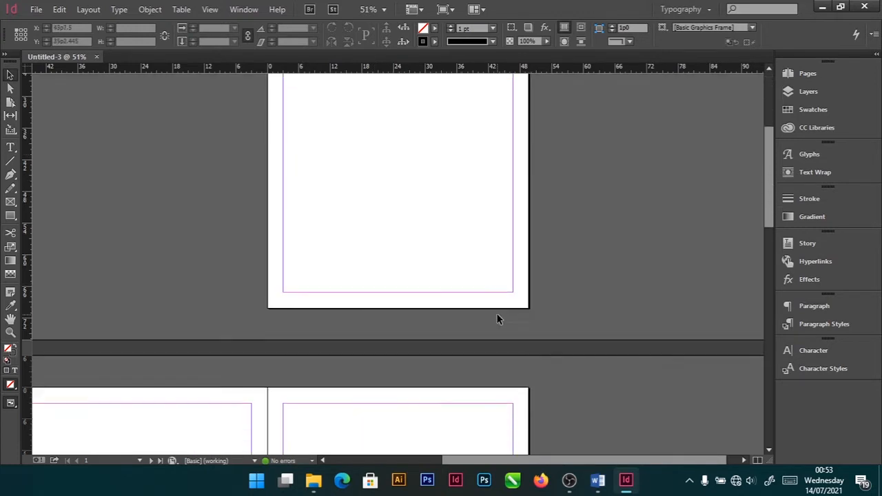
{"action": "scroll", "coordinate": [482, 303], "scroll_direction": "down", "scroll_amount": 3}
{"action": "scroll", "coordinate": [372, 216], "scroll_direction": "up", "scroll_amount": 5}
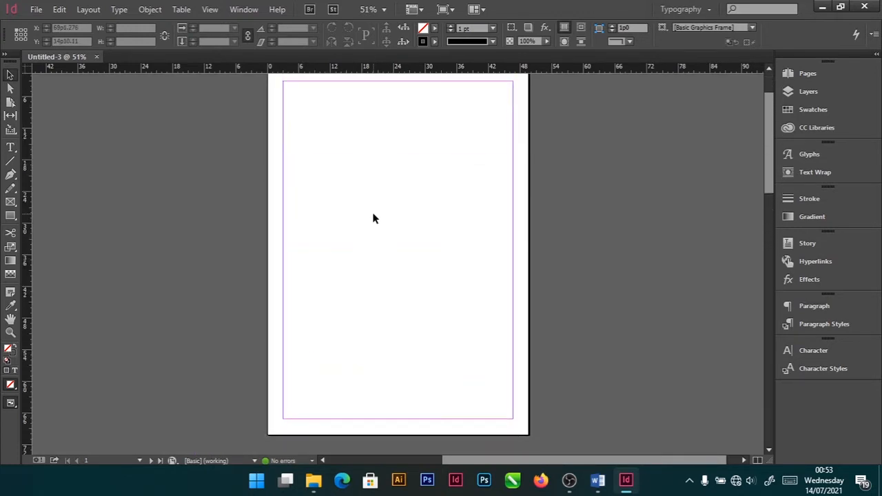
{"action": "scroll", "coordinate": [372, 217], "scroll_direction": "up", "scroll_amount": 2}
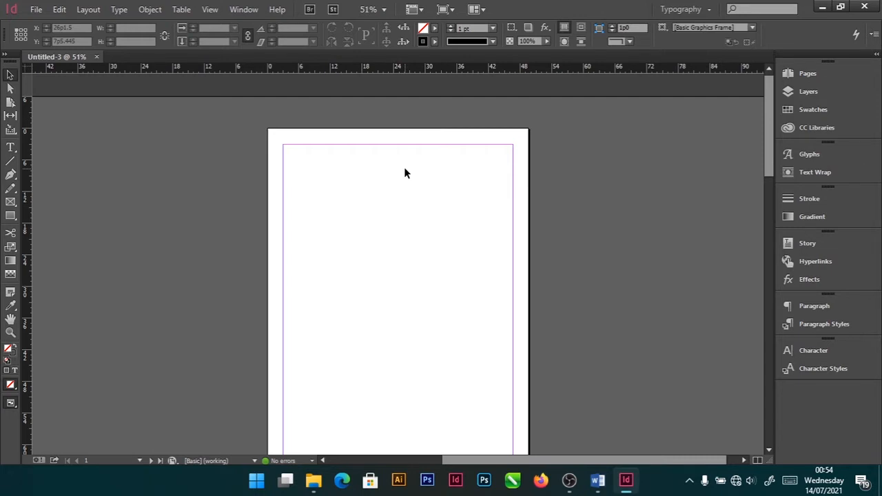
{"action": "scroll", "coordinate": [334, 214], "scroll_direction": "down", "scroll_amount": 4}
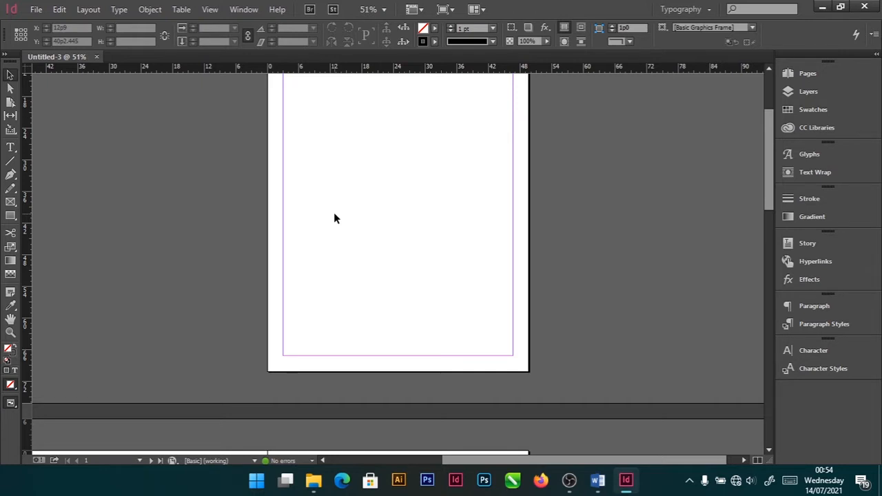
{"action": "scroll", "coordinate": [333, 218], "scroll_direction": "up", "scroll_amount": 3}
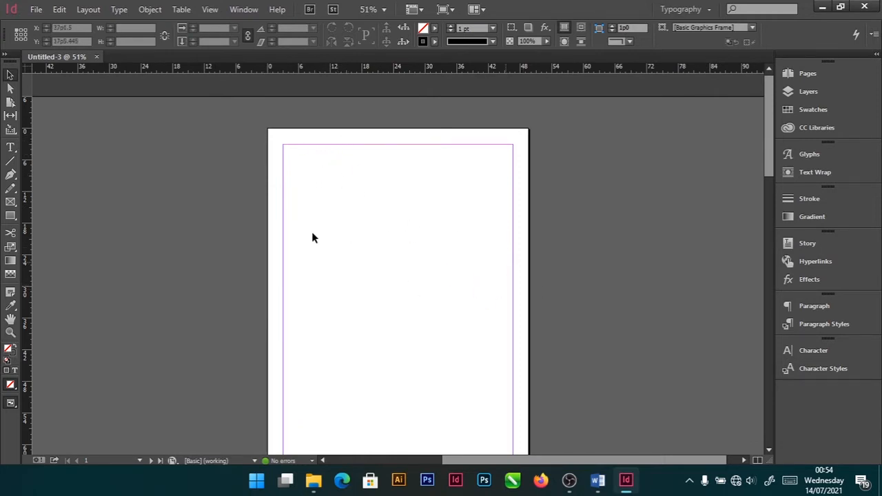
- Open the margin and column settings for the first page and reduce all four linked margins to 0p10
{"action": "left_click", "coordinate": [99, 10]}
{"action": "left_click", "coordinate": [114, 38]}
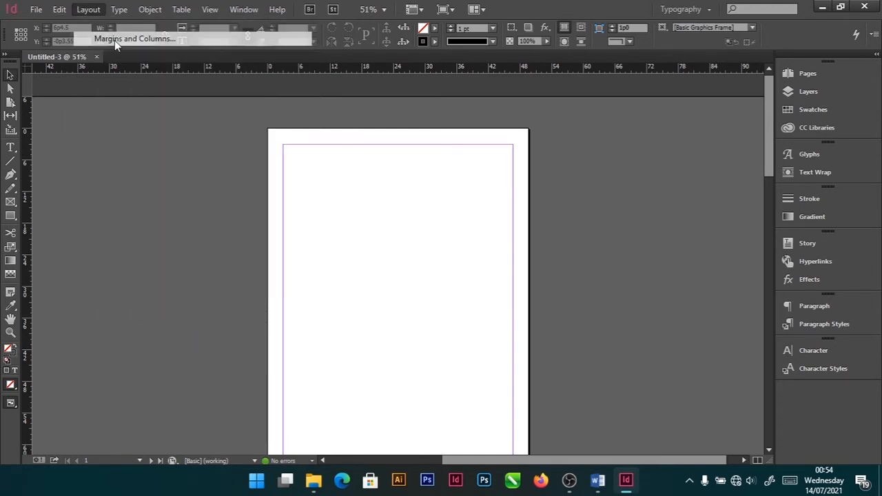
{"action": "left_click_drag", "start_coordinate": [380, 163], "coordinate": [626, 98]}
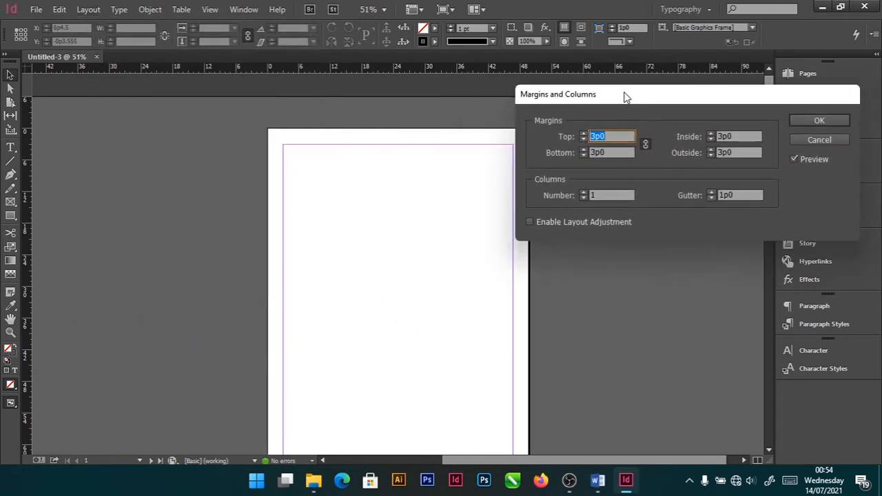
{"action": "left_click", "coordinate": [585, 139]}
{"action": "left_click", "coordinate": [585, 139]}
{"action": "left_click", "coordinate": [585, 139]}
{"action": "left_click", "coordinate": [585, 140]}
{"action": "left_click", "coordinate": [585, 139]}
{"action": "left_click", "coordinate": [585, 139]}
{"action": "left_click", "coordinate": [585, 139]}
{"action": "left_click", "coordinate": [585, 139]}
{"action": "left_click", "coordinate": [585, 139]}
{"action": "left_click", "coordinate": [585, 139]}
{"action": "left_click", "coordinate": [585, 139]}
{"action": "left_click", "coordinate": [585, 139]}
{"action": "left_click", "coordinate": [585, 140]}
{"action": "left_click", "coordinate": [585, 140]}
{"action": "left_click", "coordinate": [585, 139]}
{"action": "left_click", "coordinate": [585, 139]}
{"action": "left_click", "coordinate": [585, 139]}
{"action": "left_click", "coordinate": [585, 140]}
{"action": "left_click", "coordinate": [585, 139]}
{"action": "left_click", "coordinate": [585, 140]}
{"action": "left_click", "coordinate": [585, 140]}
{"action": "left_click", "coordinate": [585, 140]}
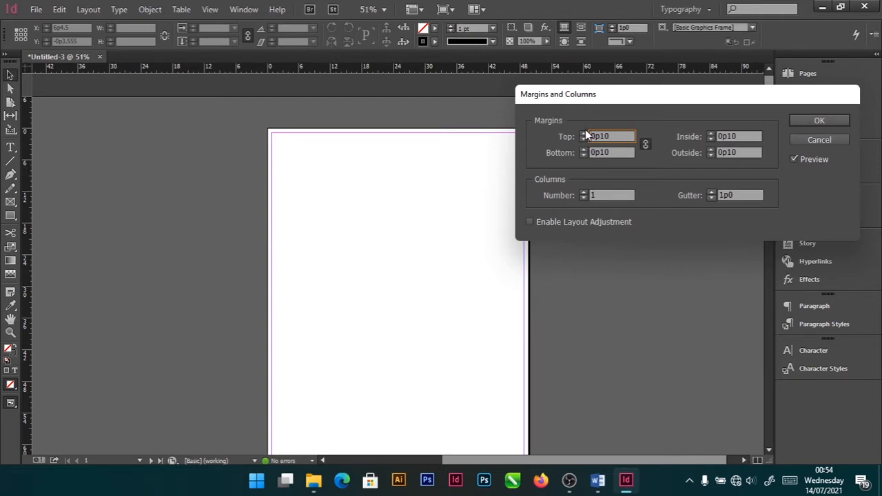
- Increase all four linked margins of the first page to 3p3
{"action": "left_click", "coordinate": [584, 133]}
{"action": "left_click", "coordinate": [584, 133]}
{"action": "left_click", "coordinate": [584, 133]}
{"action": "left_click", "coordinate": [584, 133]}
{"action": "left_click", "coordinate": [583, 133]}
{"action": "left_click", "coordinate": [584, 133]}
{"action": "left_click", "coordinate": [583, 133]}
{"action": "left_click", "coordinate": [584, 133]}
{"action": "left_click", "coordinate": [584, 133]}
{"action": "left_click", "coordinate": [583, 133]}
{"action": "left_click", "coordinate": [583, 133]}
{"action": "left_click", "coordinate": [583, 133]}
{"action": "left_click", "coordinate": [583, 133]}
{"action": "left_click", "coordinate": [584, 133]}
{"action": "left_click", "coordinate": [584, 133]}
{"action": "left_click", "coordinate": [584, 133]}
{"action": "left_click", "coordinate": [584, 133]}
{"action": "left_click", "coordinate": [584, 133]}
{"action": "left_click", "coordinate": [583, 133]}
{"action": "left_click", "coordinate": [584, 133]}
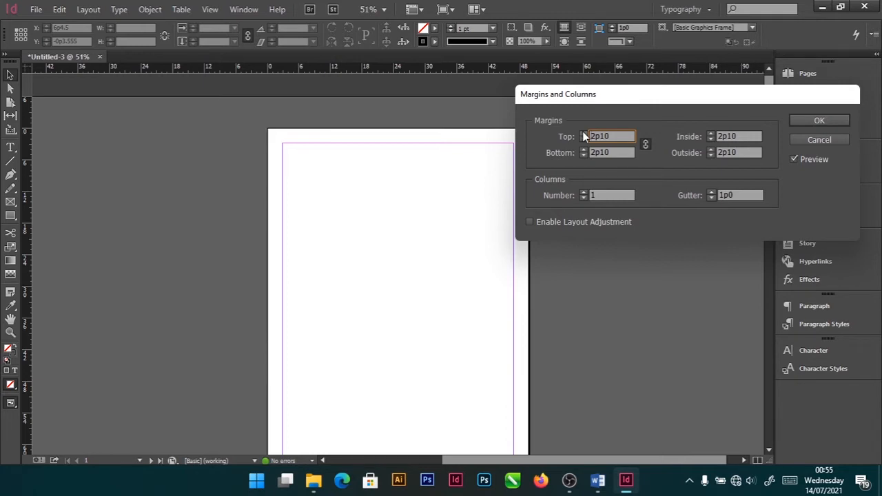
{"action": "left_click", "coordinate": [583, 133]}
{"action": "left_click", "coordinate": [583, 133]}
{"action": "left_click", "coordinate": [583, 133]}
{"action": "left_click", "coordinate": [583, 133]}
{"action": "left_click", "coordinate": [583, 133]}
{"action": "left_click", "coordinate": [583, 133]}
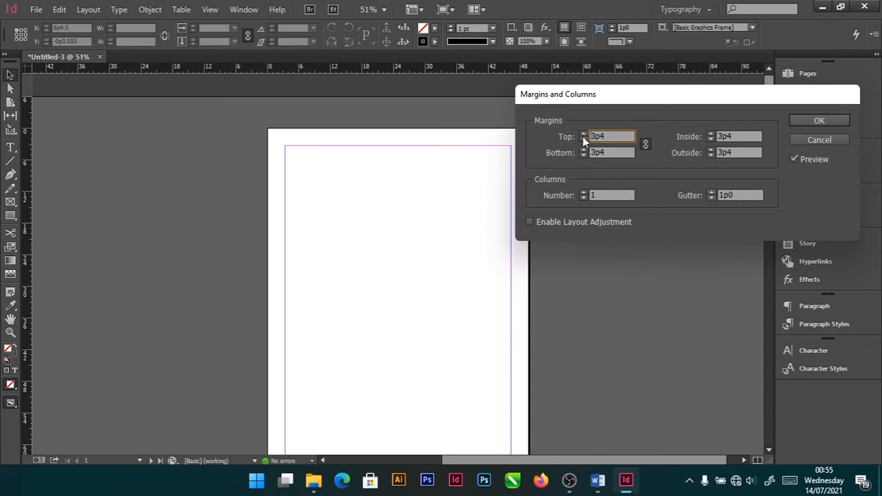
{"action": "left_click", "coordinate": [585, 139]}
- Unlink the margin values and set only the first page's top margin to 5p0
{"action": "left_click", "coordinate": [644, 145]}
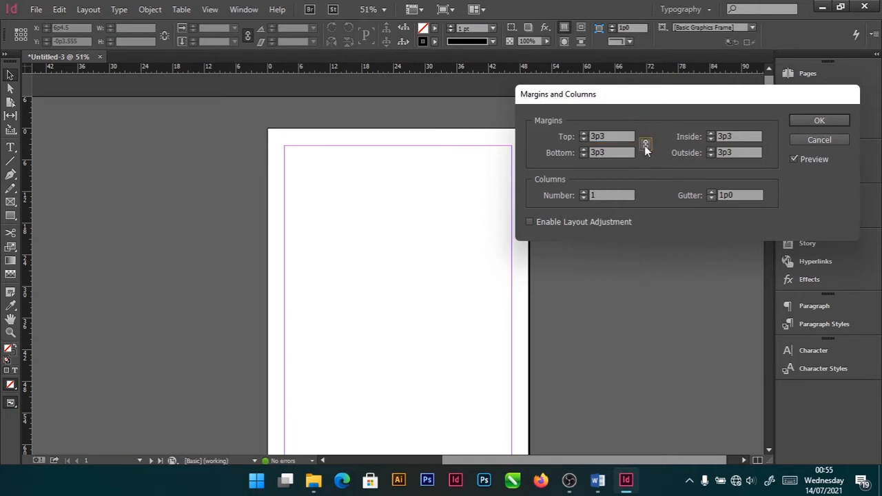
{"action": "left_click", "coordinate": [585, 133]}
{"action": "left_click", "coordinate": [585, 133]}
{"action": "left_click", "coordinate": [585, 133]}
{"action": "left_click", "coordinate": [585, 133]}
{"action": "left_click", "coordinate": [585, 134]}
{"action": "left_click", "coordinate": [585, 134]}
{"action": "left_click", "coordinate": [585, 134]}
{"action": "left_click", "coordinate": [585, 134]}
{"action": "left_click", "coordinate": [585, 134]}
{"action": "left_click", "coordinate": [585, 134]}
{"action": "left_click", "coordinate": [585, 134]}
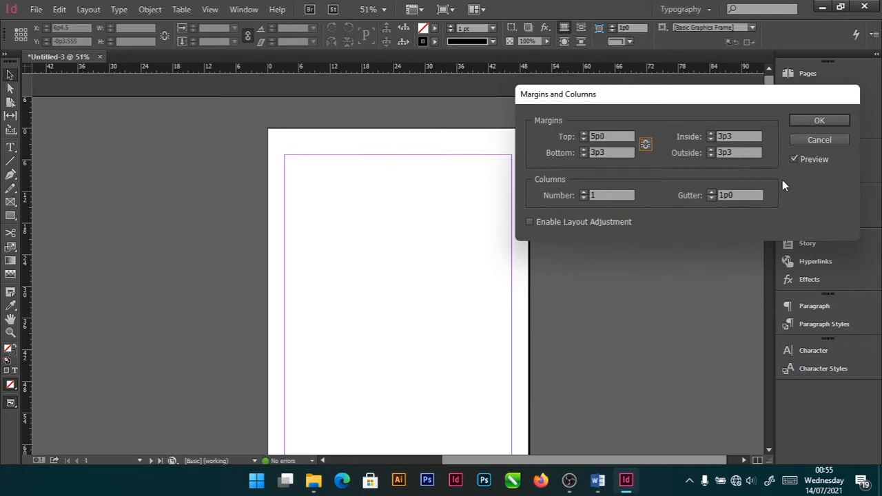
- Reduce only the outside margin of the first page to 1p2
{"action": "left_click", "coordinate": [710, 155]}
{"action": "left_click", "coordinate": [710, 155]}
{"action": "left_click", "coordinate": [711, 155]}
{"action": "left_click", "coordinate": [710, 155]}
{"action": "left_click", "coordinate": [711, 155]}
{"action": "left_click", "coordinate": [711, 155]}
{"action": "left_click", "coordinate": [710, 155]}
{"action": "left_click", "coordinate": [710, 155]}
{"action": "left_click", "coordinate": [710, 155]}
{"action": "left_click", "coordinate": [710, 155]}
{"action": "left_click", "coordinate": [711, 155]}
{"action": "left_click", "coordinate": [710, 155]}
{"action": "left_click", "coordinate": [710, 155]}
{"action": "left_click", "coordinate": [711, 155]}
{"action": "left_click", "coordinate": [710, 155]}
{"action": "left_click", "coordinate": [711, 156]}
{"action": "left_click", "coordinate": [710, 156]}
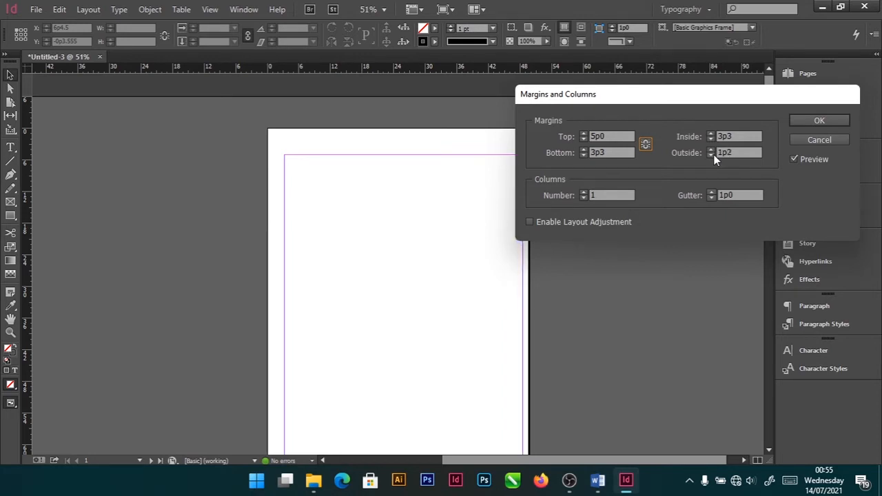
- Relink the margin values, set all four margins of the first page to 3p3, and apply them
{"action": "left_click", "coordinate": [647, 144]}
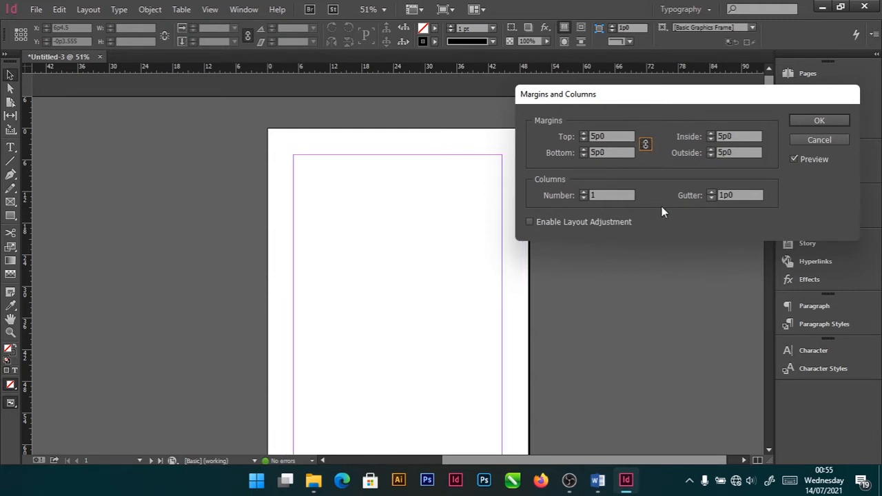
{"action": "left_click", "coordinate": [583, 139]}
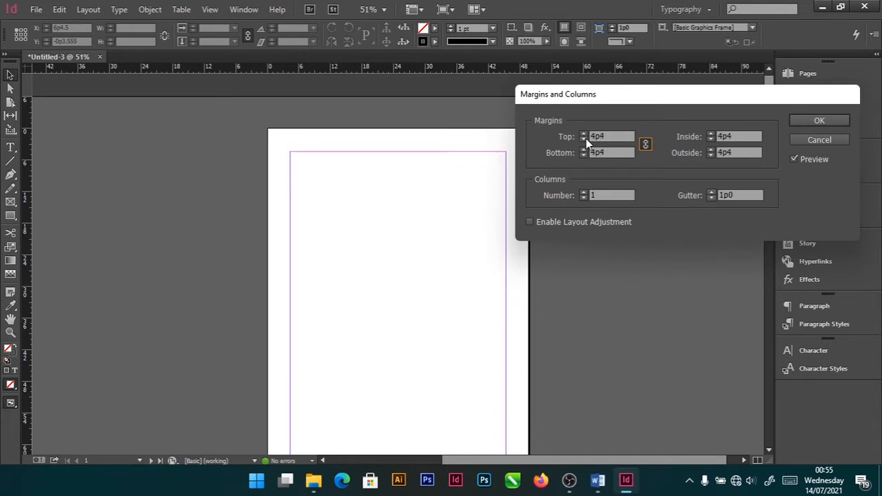
{"action": "left_click", "coordinate": [585, 139]}
{"action": "left_click", "coordinate": [585, 139]}
{"action": "left_click", "coordinate": [585, 140]}
{"action": "left_click", "coordinate": [585, 140]}
{"action": "left_click", "coordinate": [585, 139]}
{"action": "left_click", "coordinate": [585, 139]}
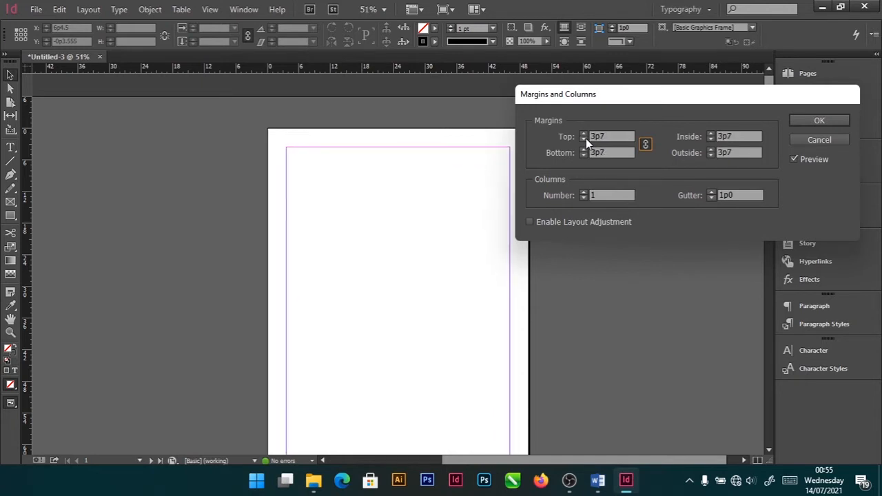
{"action": "left_click", "coordinate": [585, 139]}
{"action": "left_click", "coordinate": [586, 140]}
{"action": "left_click", "coordinate": [585, 139]}
{"action": "left_click", "coordinate": [585, 140]}
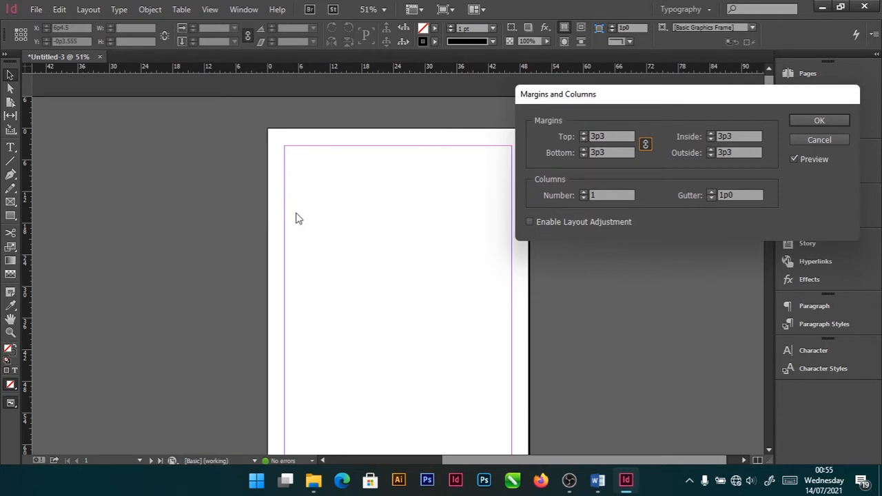
{"action": "left_click", "coordinate": [817, 120]}
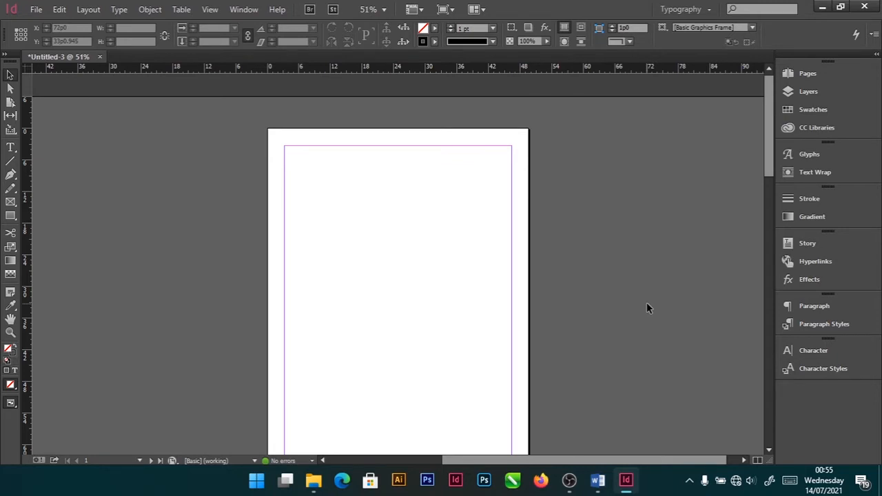
- Divide the first page into 3 columns and compare it with the following spread
{"action": "scroll", "coordinate": [646, 302], "scroll_direction": "down", "scroll_amount": 6}
{"action": "scroll", "coordinate": [646, 302], "scroll_direction": "up", "scroll_amount": 5}
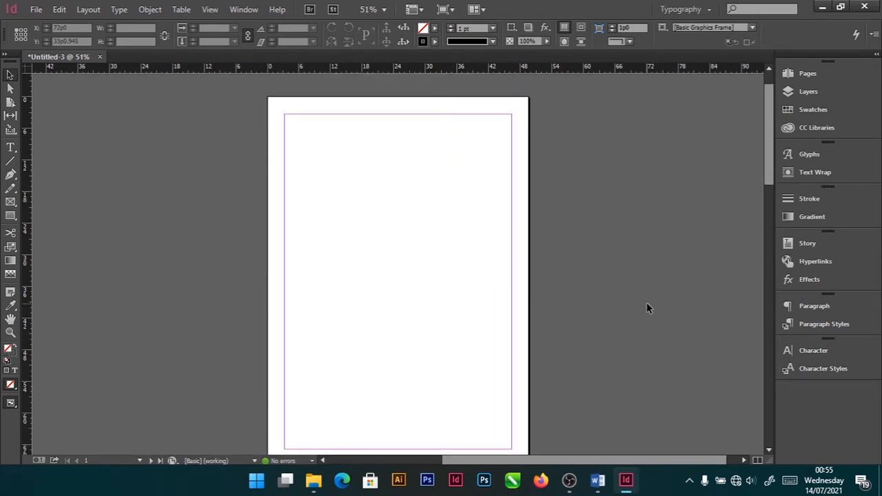
{"action": "scroll", "coordinate": [646, 306], "scroll_direction": "down", "scroll_amount": 3}
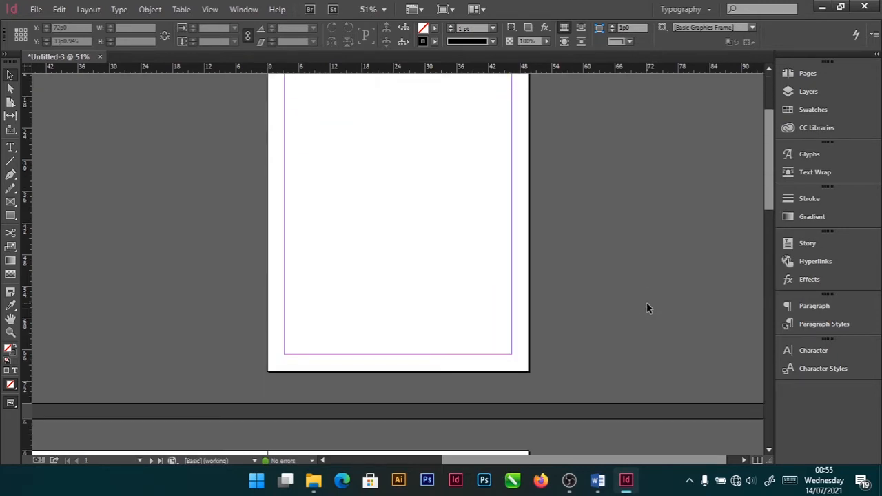
{"action": "scroll", "coordinate": [441, 261], "scroll_direction": "up", "scroll_amount": 2}
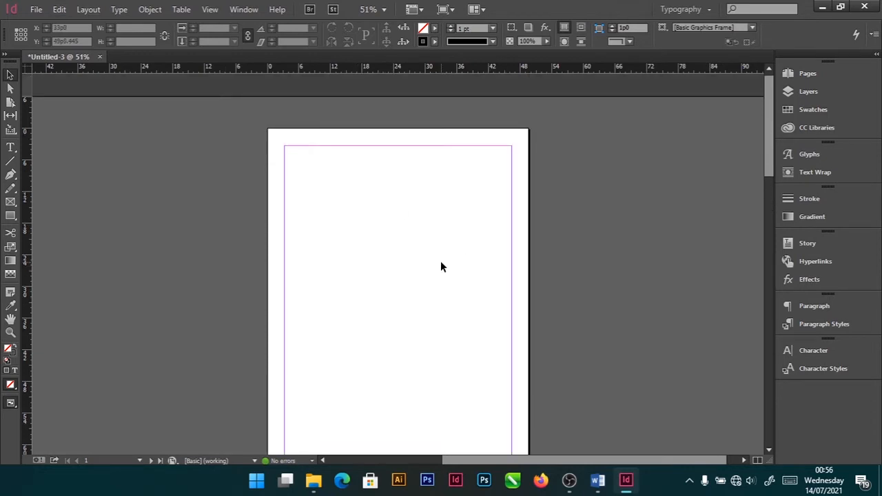
{"action": "left_click", "coordinate": [89, 9]}
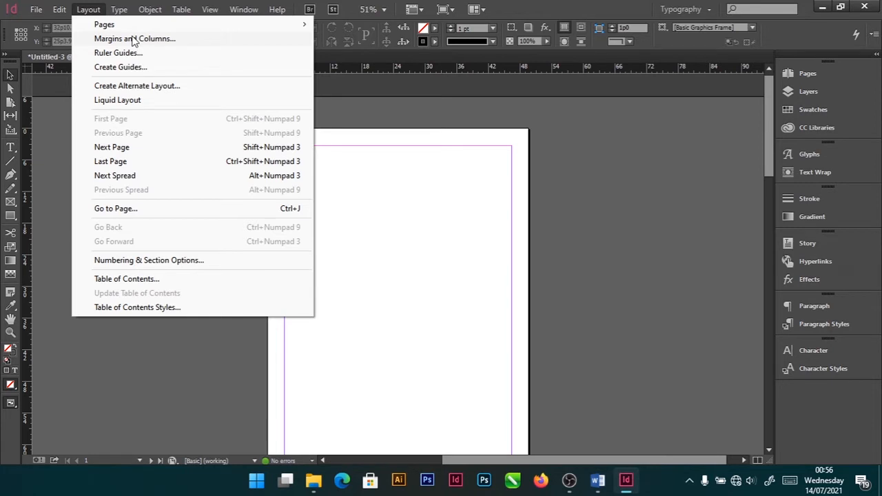
{"action": "left_click", "coordinate": [134, 39]}
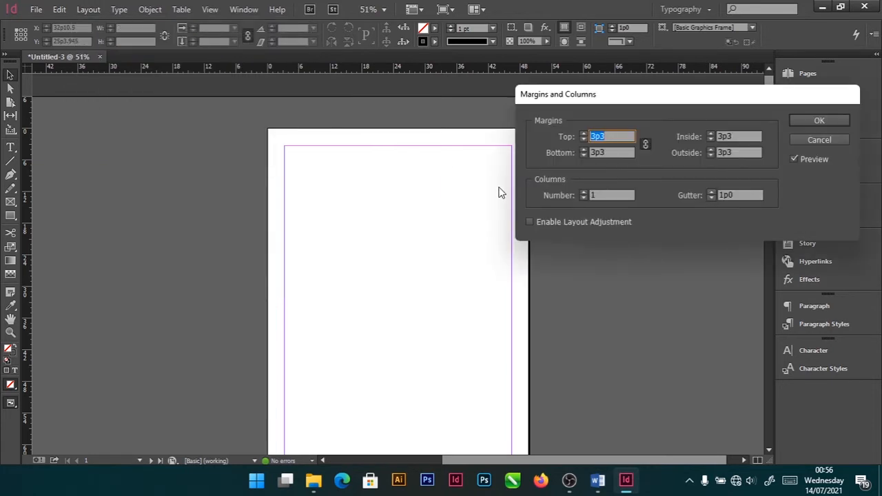
{"action": "left_click", "coordinate": [583, 193]}
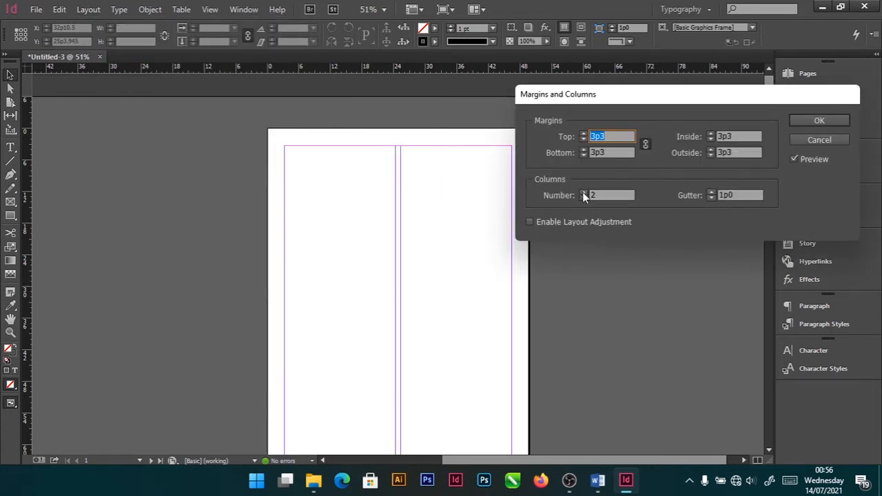
{"action": "left_click", "coordinate": [583, 193]}
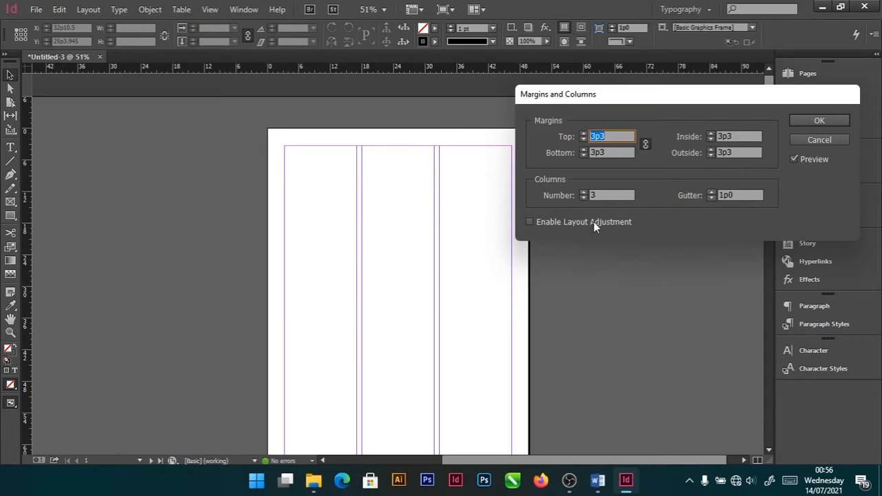
{"action": "left_click", "coordinate": [830, 118]}
{"action": "scroll", "coordinate": [475, 314], "scroll_direction": "down", "scroll_amount": 5}
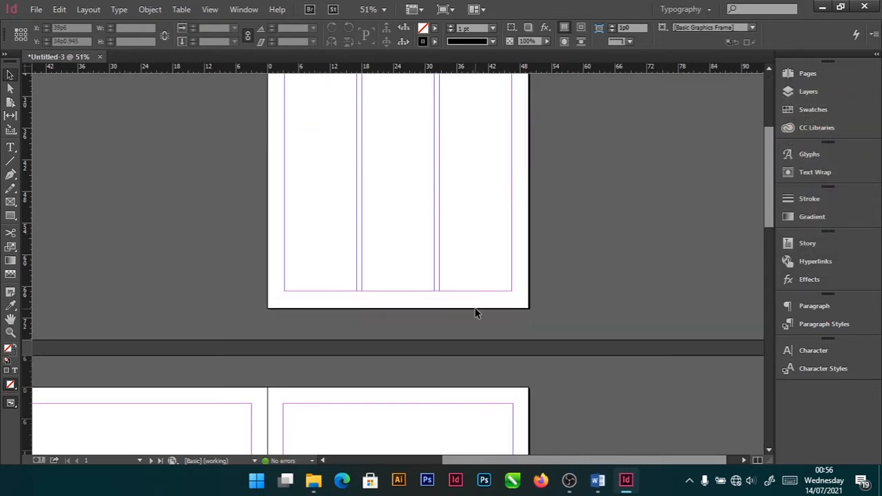
{"action": "scroll", "coordinate": [475, 311], "scroll_direction": "up", "scroll_amount": 5}
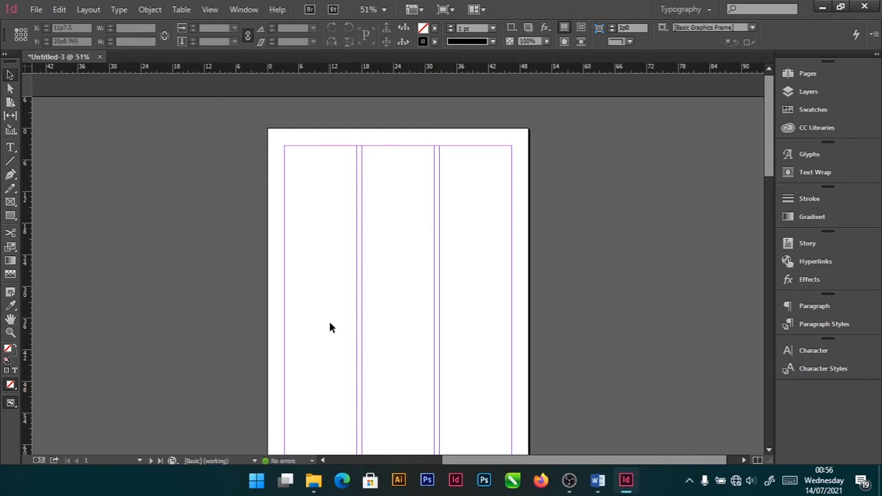
- Reduce all four linked margins of the first page to 0p11, keeping its three columns, and apply the change
{"action": "scroll", "coordinate": [331, 331], "scroll_direction": "down", "scroll_amount": 2}
{"action": "scroll", "coordinate": [330, 332], "scroll_direction": "up", "scroll_amount": 3}
{"action": "left_click", "coordinate": [88, 8]}
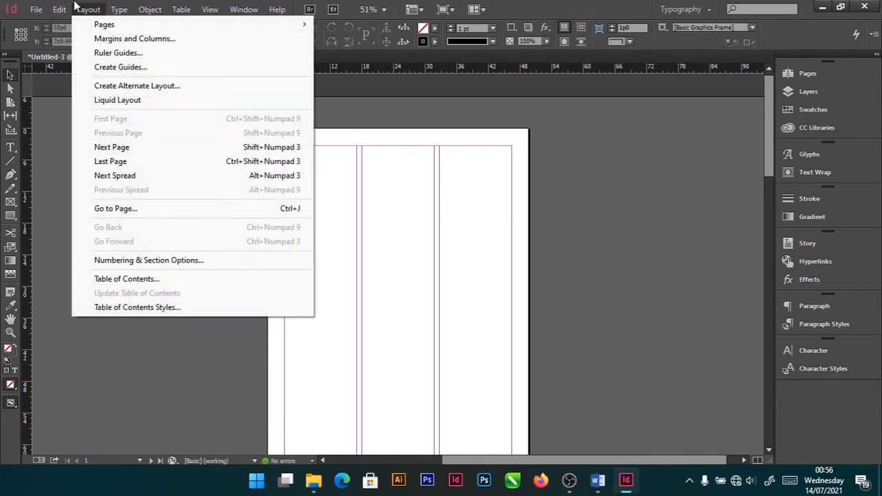
{"action": "left_click", "coordinate": [121, 40]}
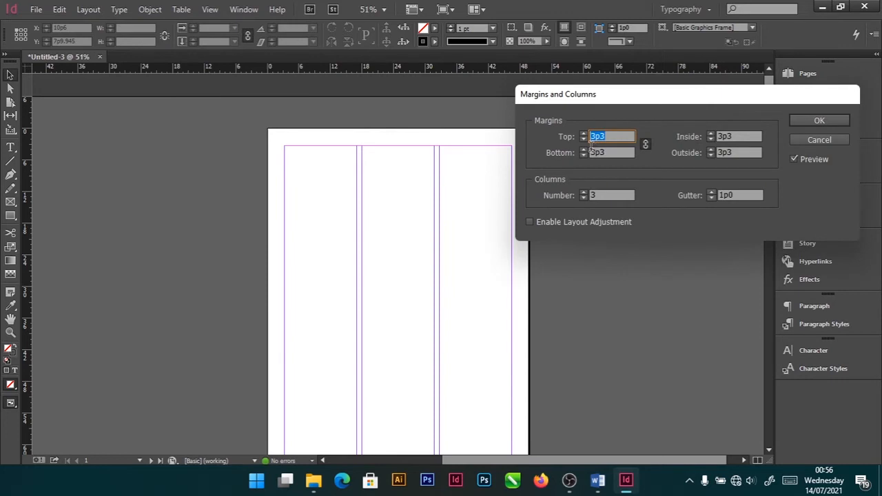
{"action": "left_click", "coordinate": [583, 140]}
{"action": "left_click", "coordinate": [583, 140]}
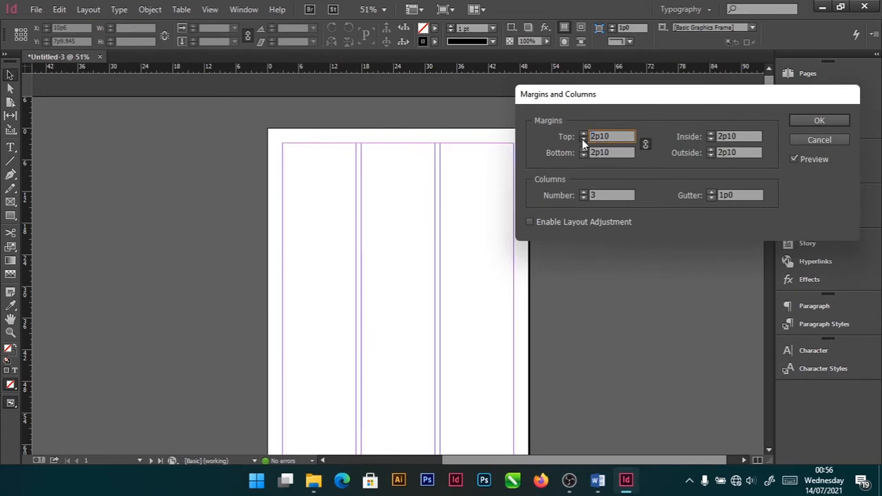
{"action": "left_click", "coordinate": [583, 140]}
{"action": "left_click", "coordinate": [583, 139]}
{"action": "left_click", "coordinate": [583, 140]}
{"action": "left_click", "coordinate": [583, 140]}
{"action": "left_click", "coordinate": [583, 140]}
{"action": "left_click", "coordinate": [583, 139]}
{"action": "left_click", "coordinate": [583, 140]}
{"action": "left_click", "coordinate": [583, 140]}
{"action": "left_click", "coordinate": [583, 140]}
{"action": "left_click", "coordinate": [583, 140]}
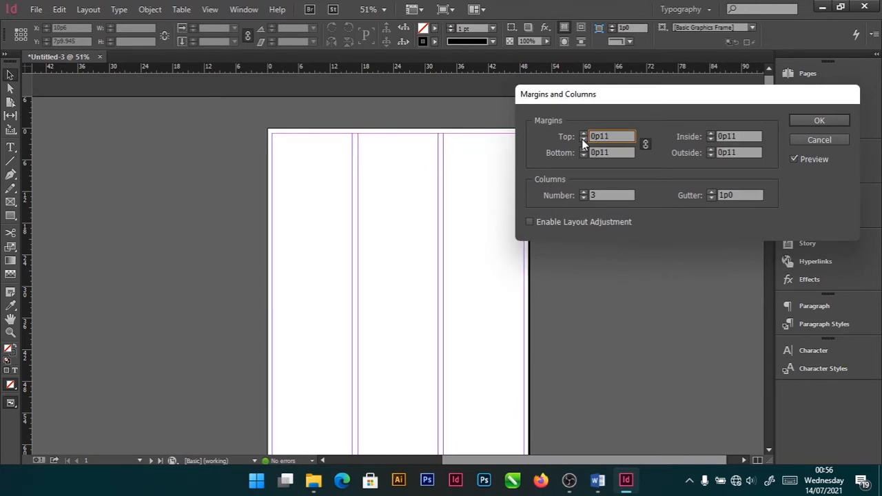
{"action": "left_click", "coordinate": [819, 123]}
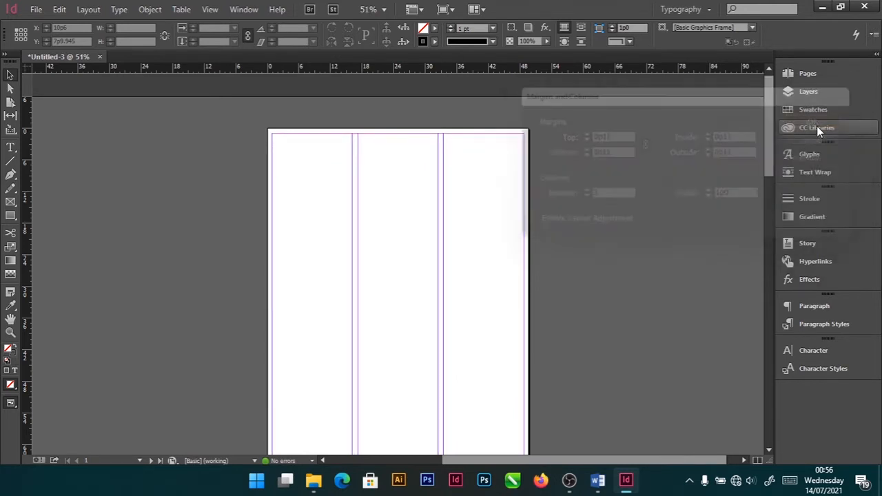
{"action": "scroll", "coordinate": [599, 251], "scroll_direction": "down", "scroll_amount": 3}
{"action": "scroll", "coordinate": [599, 256], "scroll_direction": "down", "scroll_amount": 5}
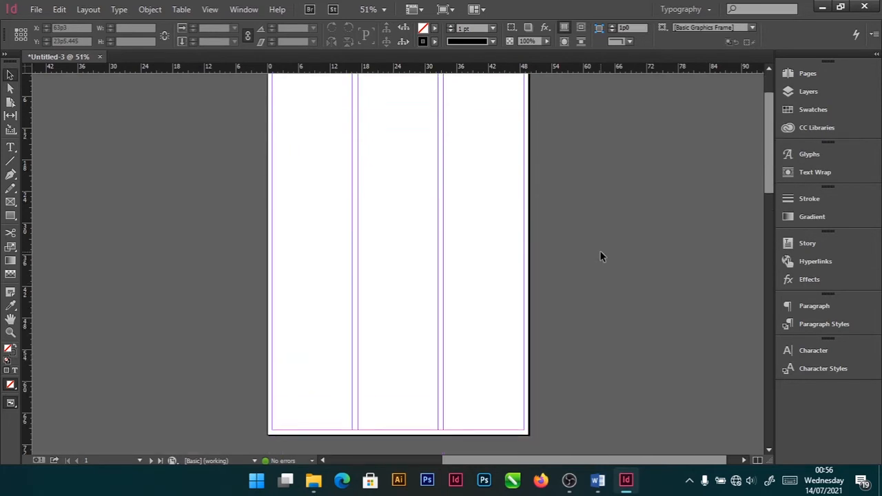
{"action": "scroll", "coordinate": [600, 256], "scroll_direction": "up", "scroll_amount": 1}
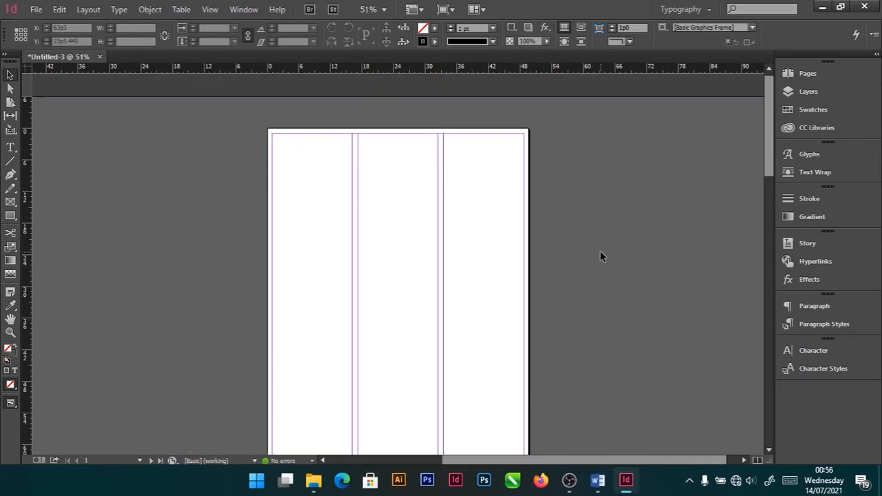
- Show the desktop, move the Book 1 file to an empty area near its middle, and return to InDesign
{"action": "left_click", "coordinate": [822, 6]}
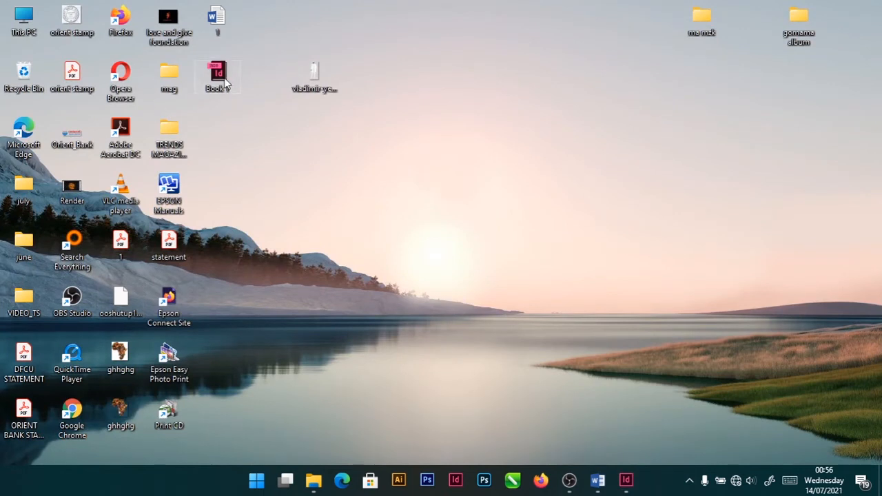
{"action": "left_click_drag", "start_coordinate": [220, 76], "coordinate": [383, 295]}
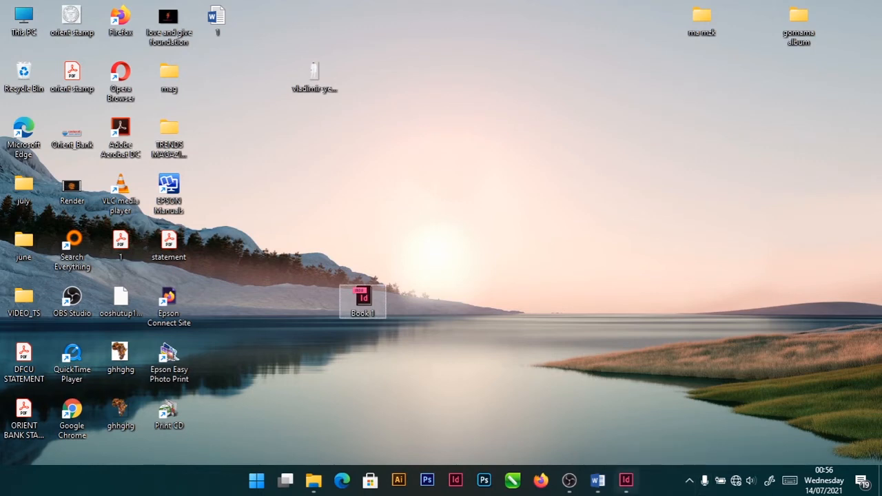
{"action": "left_click", "coordinate": [626, 480]}
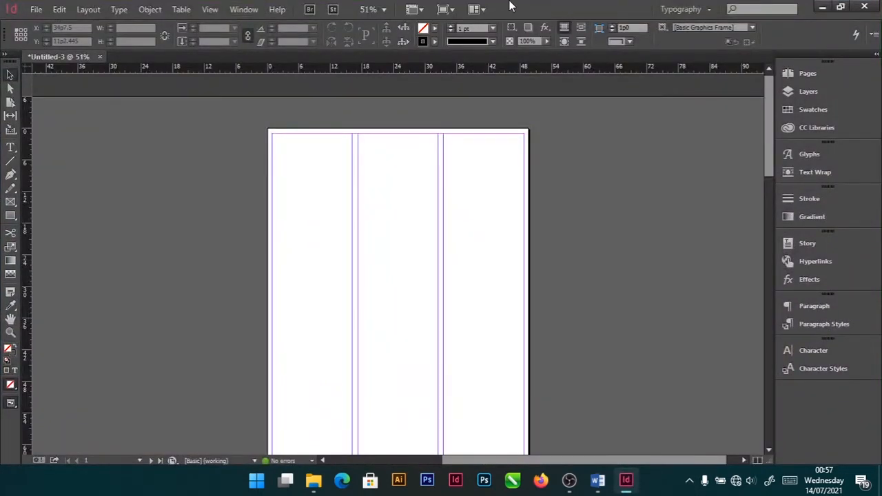
{"action": "left_click_drag", "start_coordinate": [512, 2], "coordinate": [820, 132]}
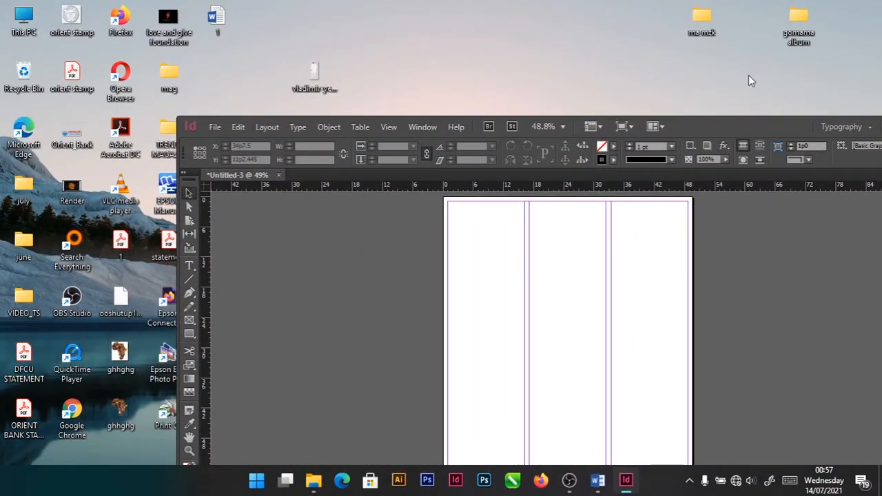
{"action": "left_click", "coordinate": [191, 126]}
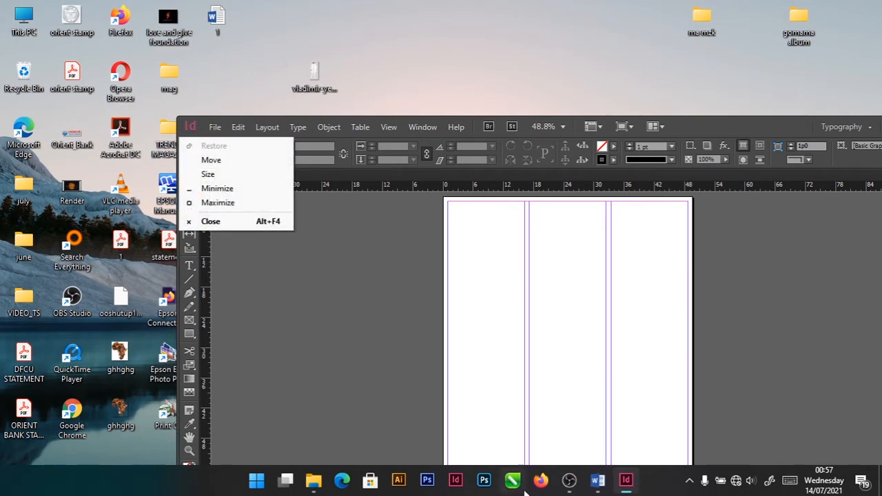
{"action": "left_click", "coordinate": [253, 477]}
{"action": "left_click", "coordinate": [255, 480]}
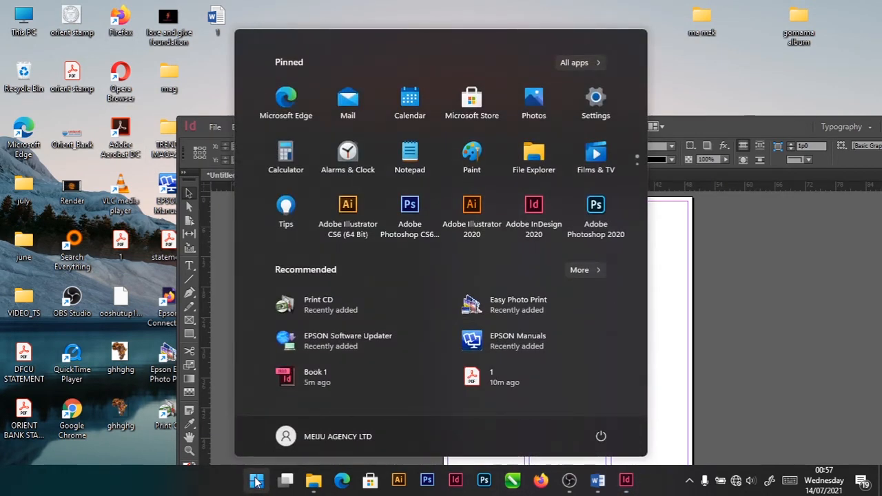
{"action": "left_click", "coordinate": [257, 481]}
{"action": "left_click", "coordinate": [256, 482]}
{"action": "left_click", "coordinate": [256, 482]}
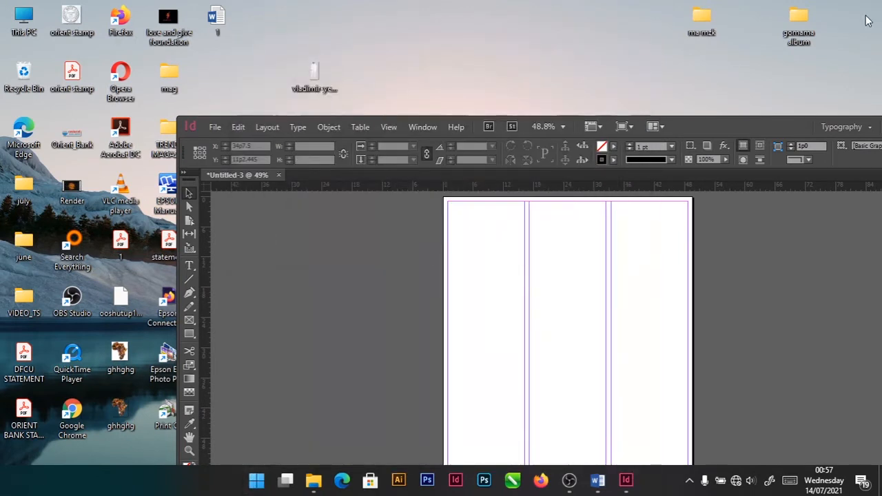
{"action": "left_click_drag", "start_coordinate": [695, 125], "coordinate": [480, 31]}
{"action": "left_click", "coordinate": [663, 28]}
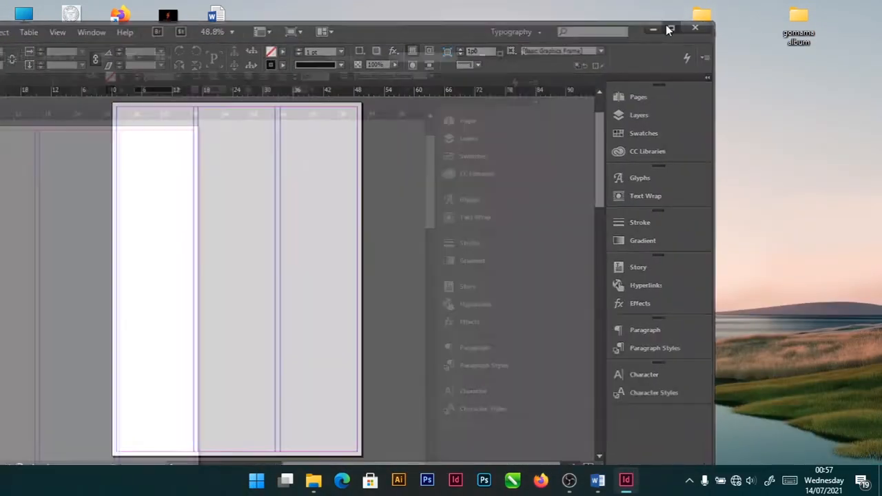
- Open the recent book file Book 1.indb and close it again
{"action": "left_click", "coordinate": [33, 8]}
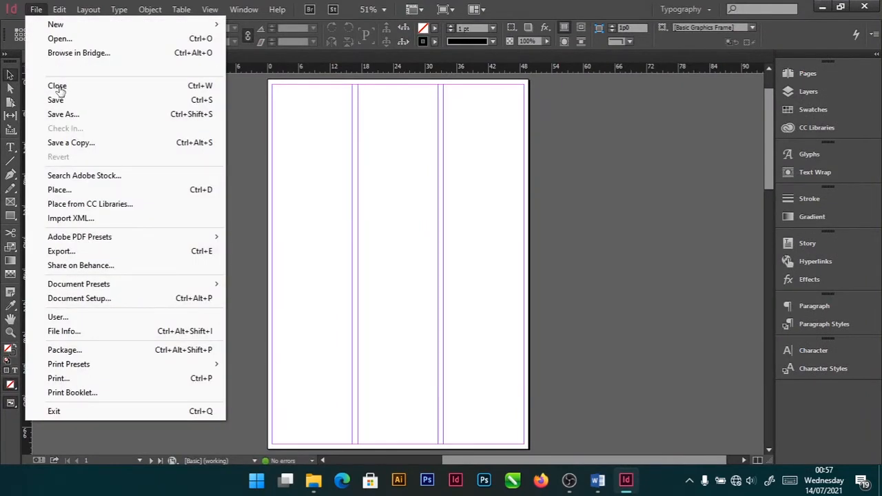
{"action": "mouse_move", "coordinate": [87, 69]}
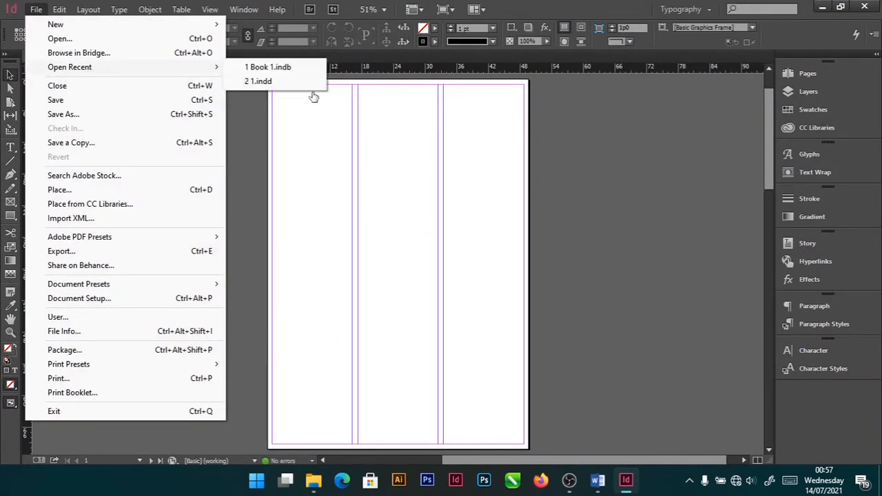
{"action": "left_click", "coordinate": [279, 67]}
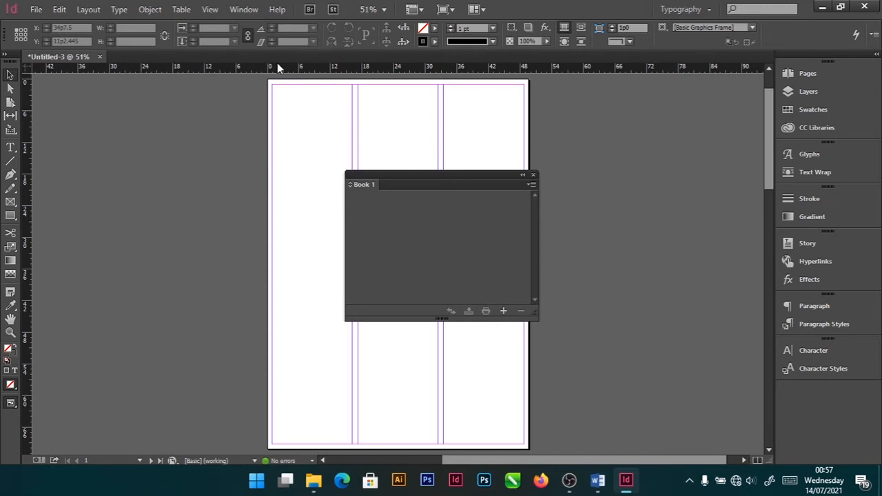
{"action": "left_click", "coordinate": [532, 174]}
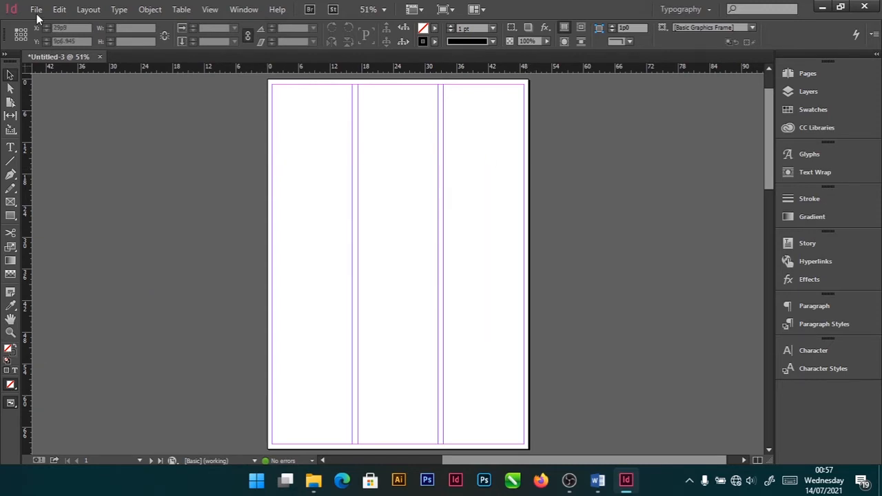
- Open the recent document 1.indd and look through the magazine's cover and inside spreads
{"action": "left_click", "coordinate": [34, 9]}
{"action": "mouse_move", "coordinate": [118, 69]}
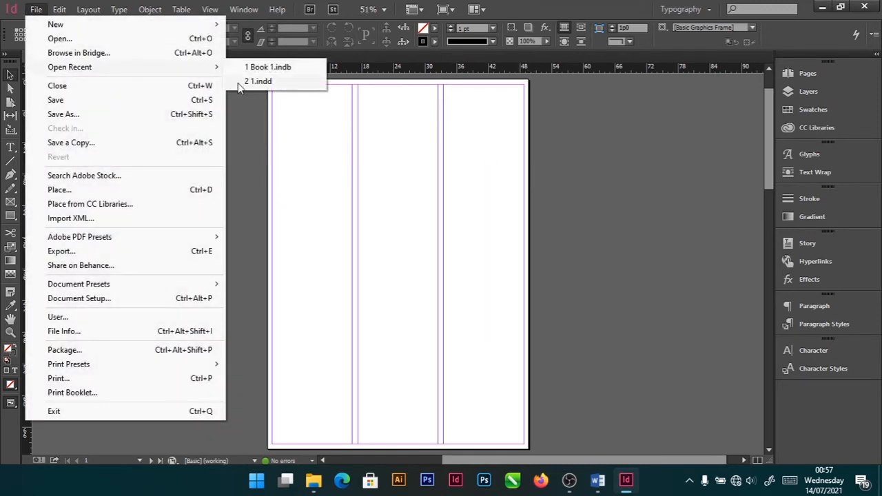
{"action": "left_click", "coordinate": [274, 87]}
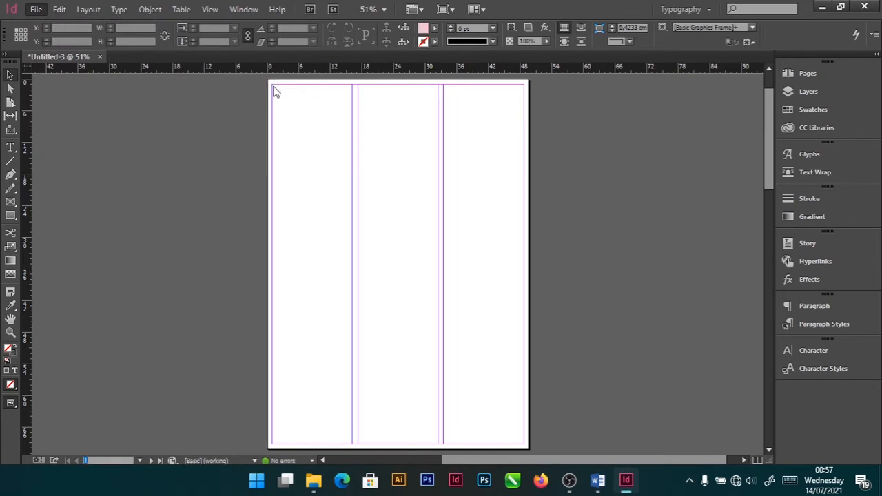
{"action": "scroll", "coordinate": [345, 265], "scroll_direction": "up", "scroll_amount": 5}
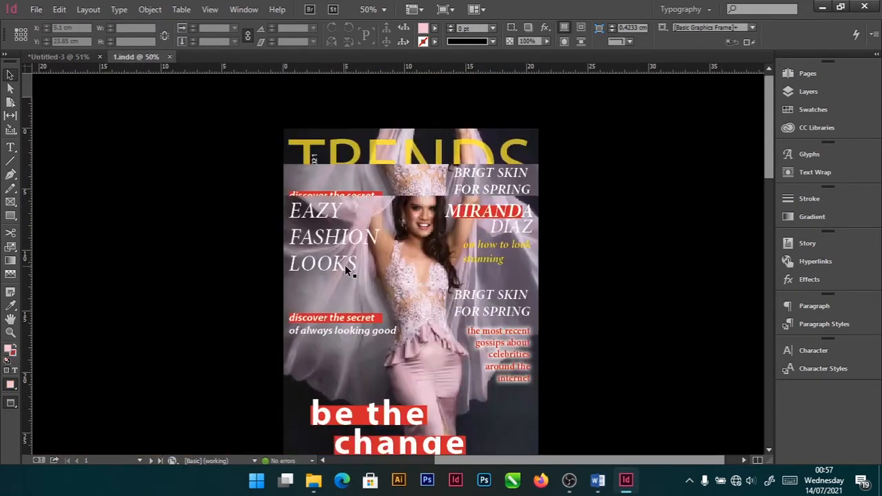
{"action": "scroll", "coordinate": [345, 264], "scroll_direction": "down", "scroll_amount": 15}
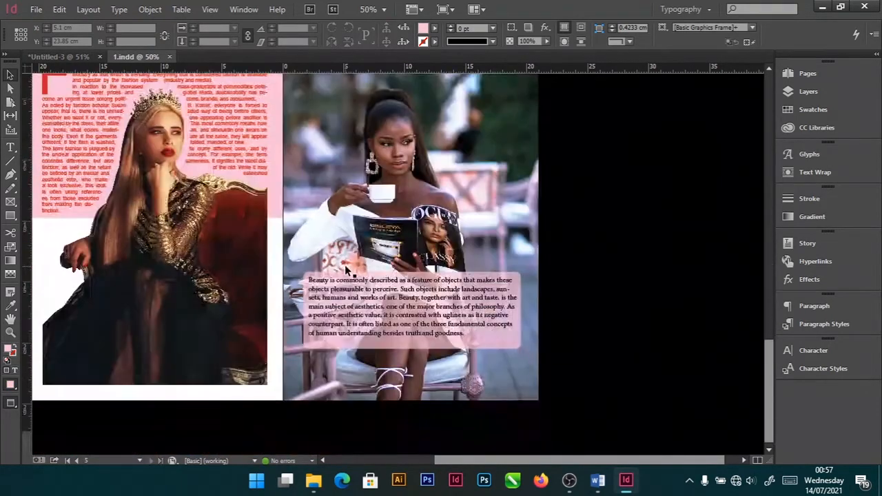
{"action": "scroll", "coordinate": [344, 264], "scroll_direction": "up", "scroll_amount": 10}
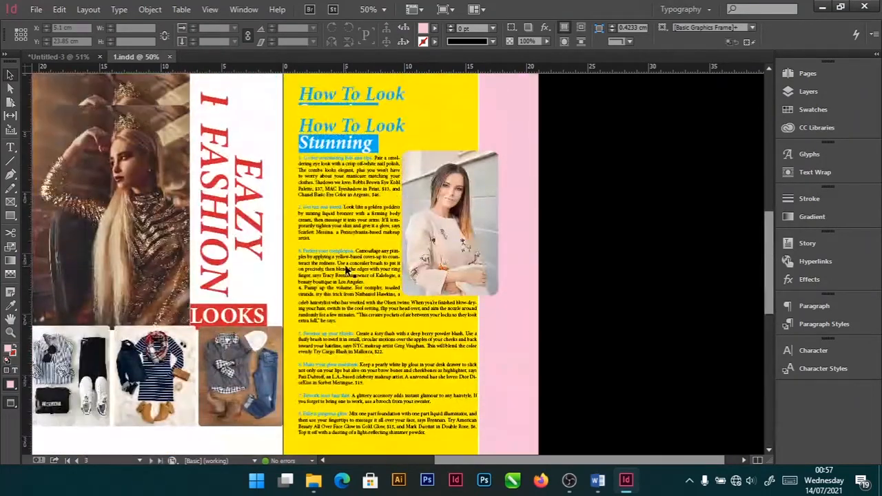
{"action": "scroll", "coordinate": [347, 269], "scroll_direction": "up", "scroll_amount": 3}
{"action": "scroll", "coordinate": [347, 269], "scroll_direction": "down", "scroll_amount": 5}
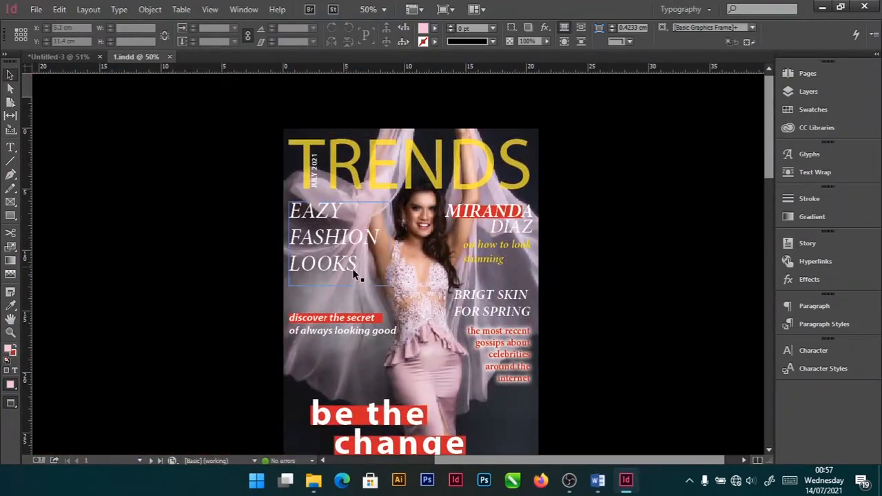
{"action": "scroll", "coordinate": [355, 276], "scroll_direction": "down", "scroll_amount": 6}
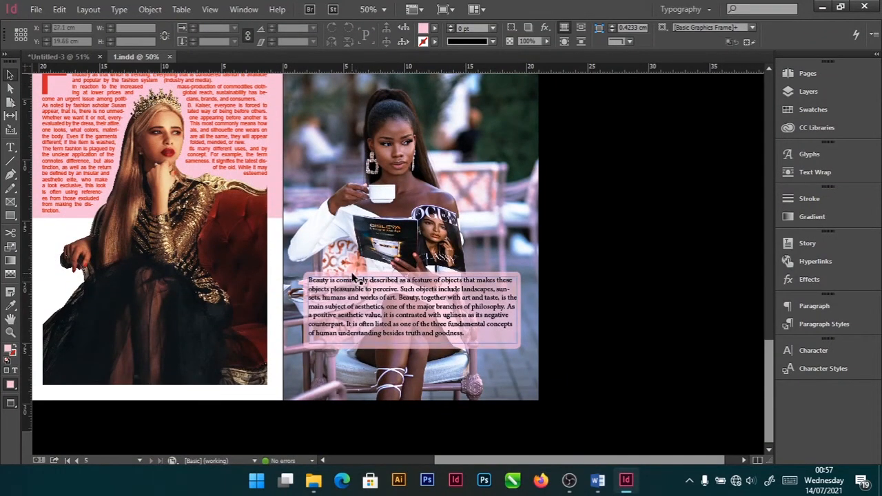
{"action": "scroll", "coordinate": [357, 281], "scroll_direction": "up", "scroll_amount": 10}
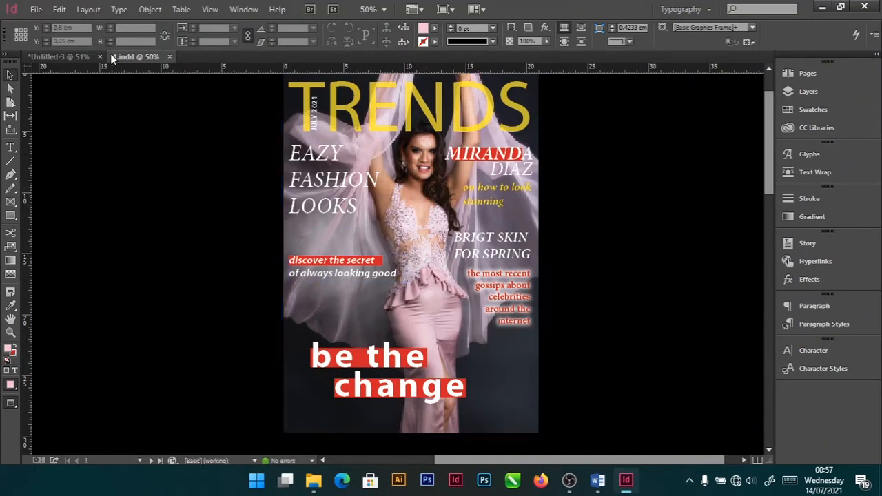
- Return to the Untitled-3 document and draw a rectangle frame about 49p7 by 70p2 covering the entire first page
{"action": "left_click", "coordinate": [66, 54]}
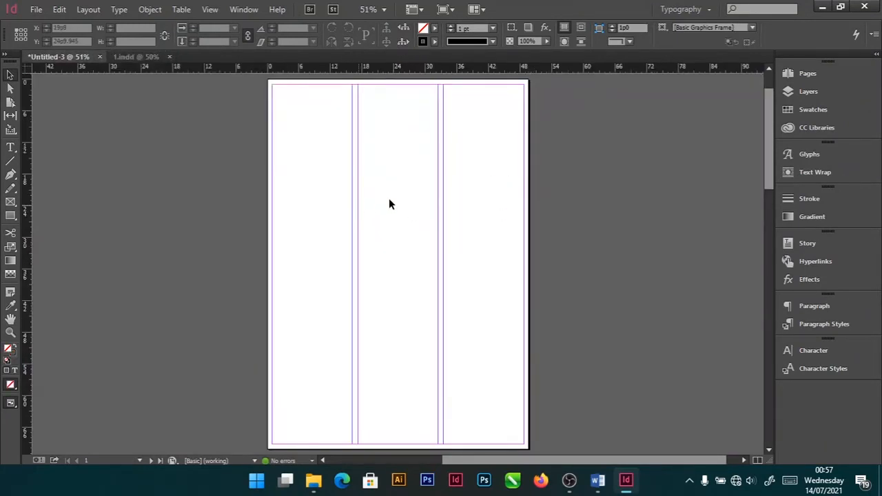
{"action": "left_click", "coordinate": [11, 204]}
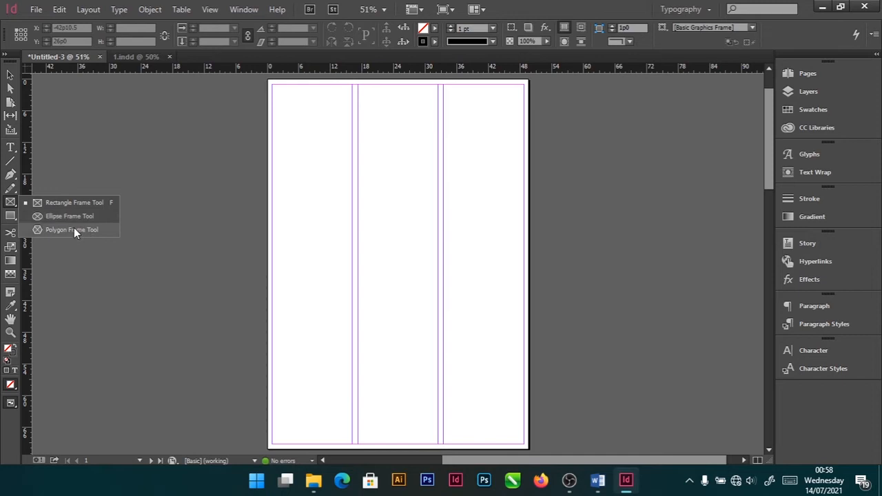
{"action": "left_click", "coordinate": [48, 201]}
{"action": "scroll", "coordinate": [301, 213], "scroll_direction": "up", "scroll_amount": 2}
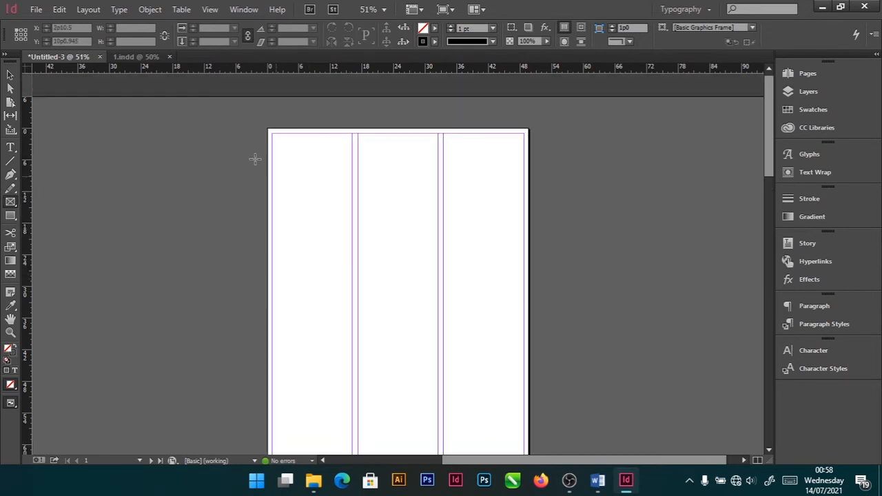
{"action": "left_click_drag", "start_coordinate": [273, 135], "coordinate": [530, 310]}
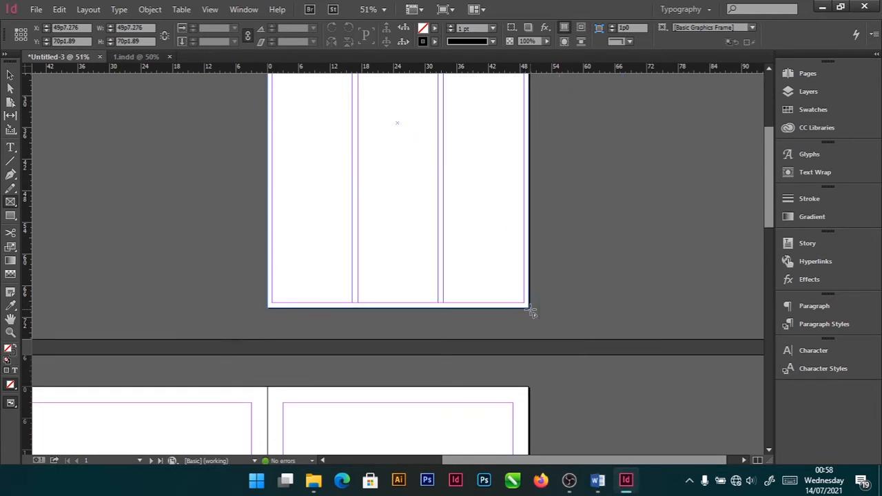
{"action": "scroll", "coordinate": [222, 219], "scroll_direction": "up", "scroll_amount": 3}
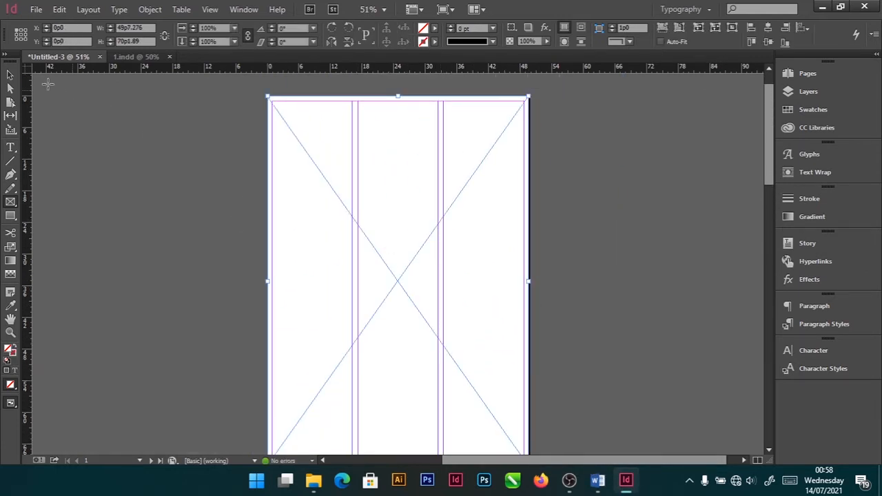
- Place the photo of the woman in the pink dress from the TRENDS MAGAZINE Links folder into the full-page frame
{"action": "left_click", "coordinate": [10, 74]}
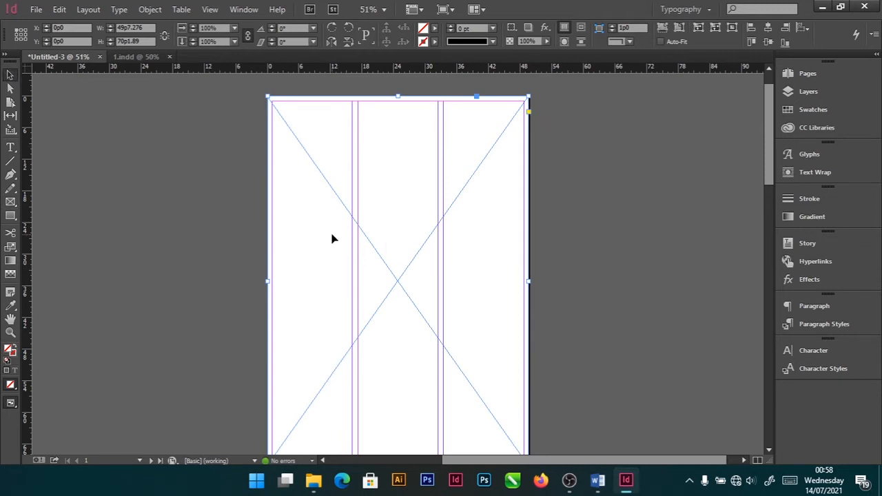
{"action": "left_click", "coordinate": [36, 9]}
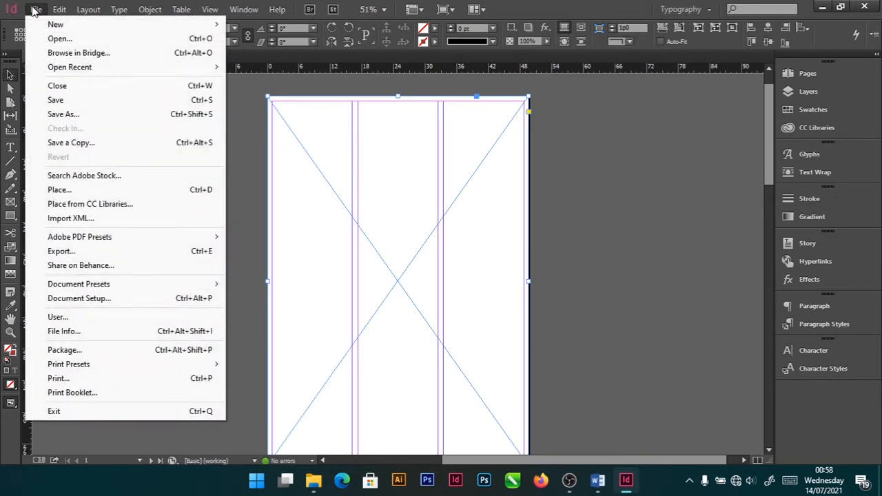
{"action": "left_click", "coordinate": [132, 191]}
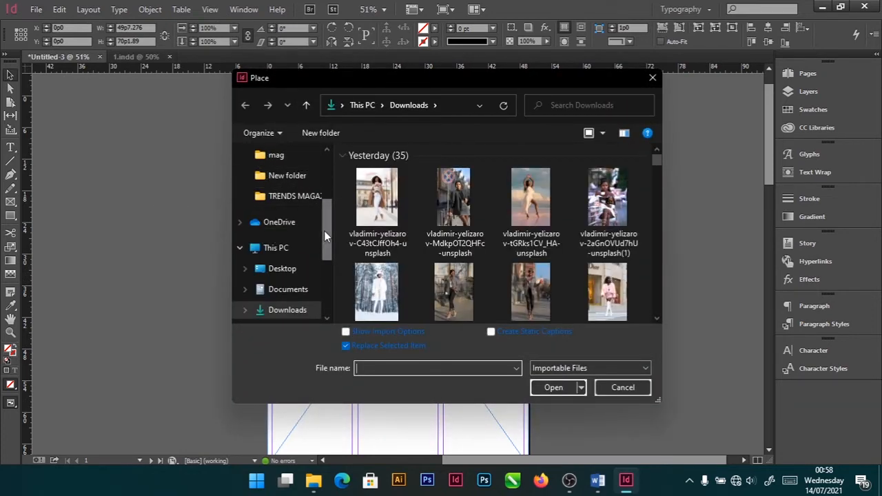
{"action": "left_click", "coordinate": [310, 197]}
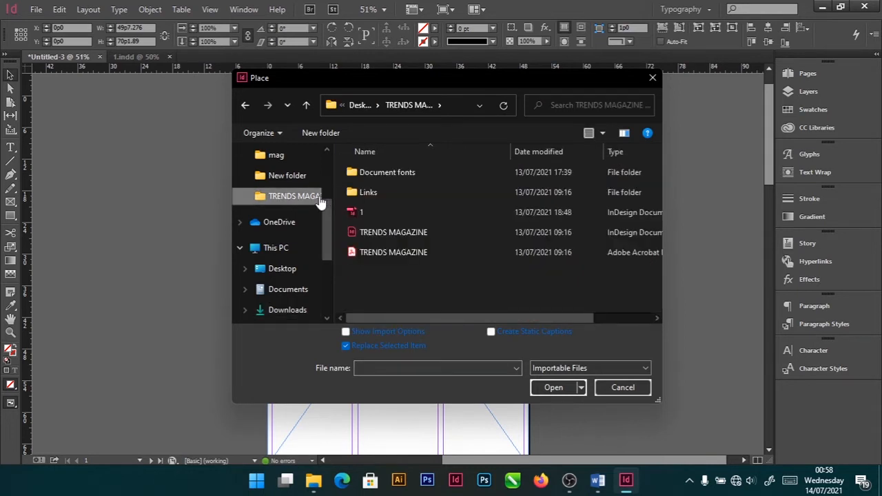
{"action": "double_click", "coordinate": [391, 193]}
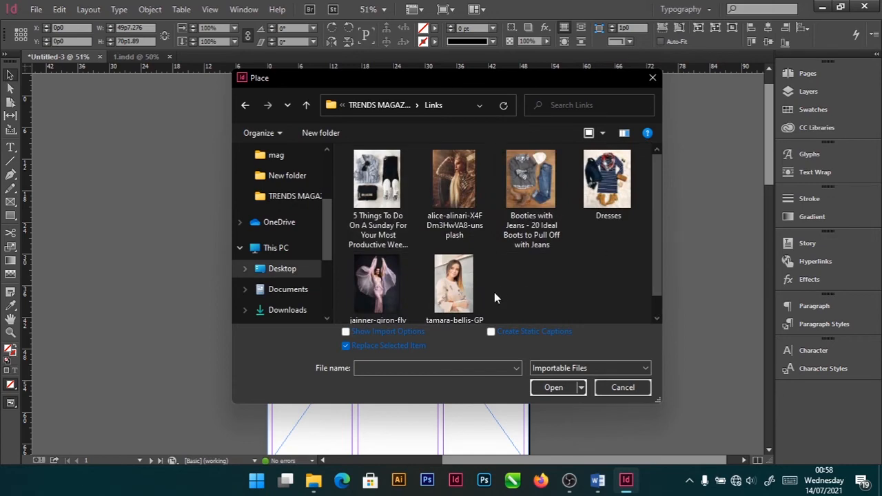
{"action": "left_click", "coordinate": [377, 282]}
{"action": "left_click", "coordinate": [553, 388]}
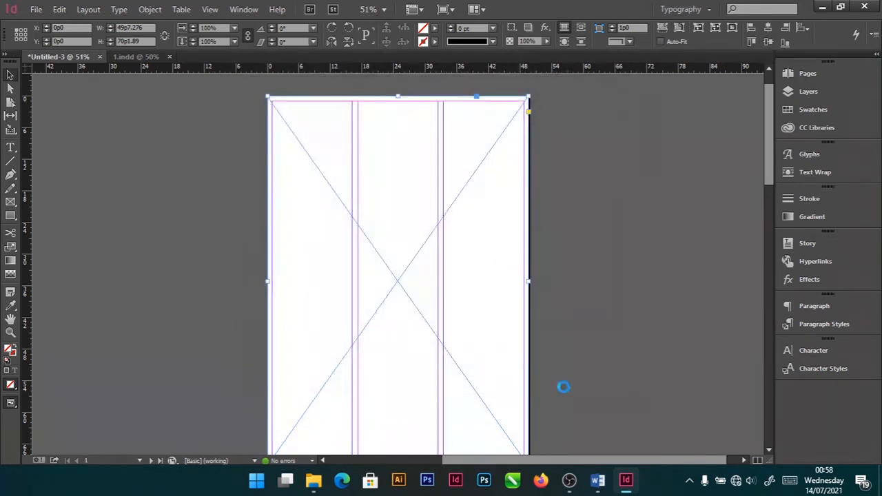
{"action": "left_click", "coordinate": [582, 198]}
{"action": "scroll", "coordinate": [537, 310], "scroll_direction": "down", "scroll_amount": 3}
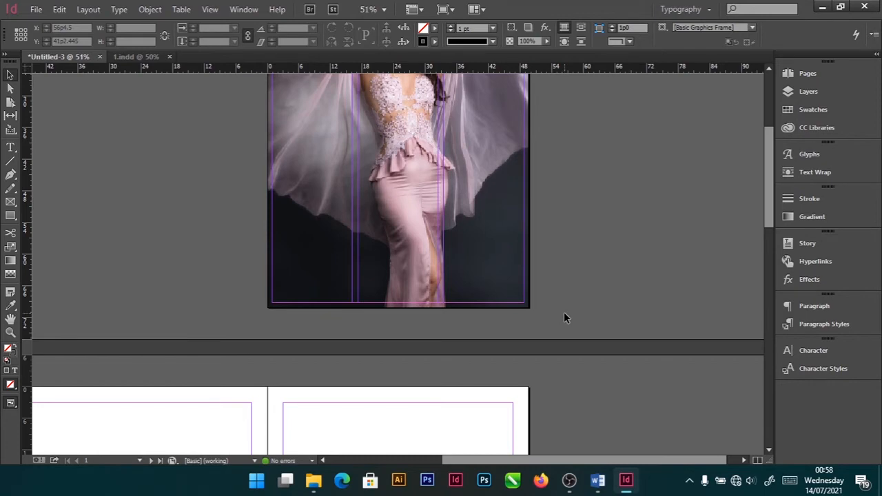
{"action": "scroll", "coordinate": [554, 314], "scroll_direction": "up", "scroll_amount": 3}
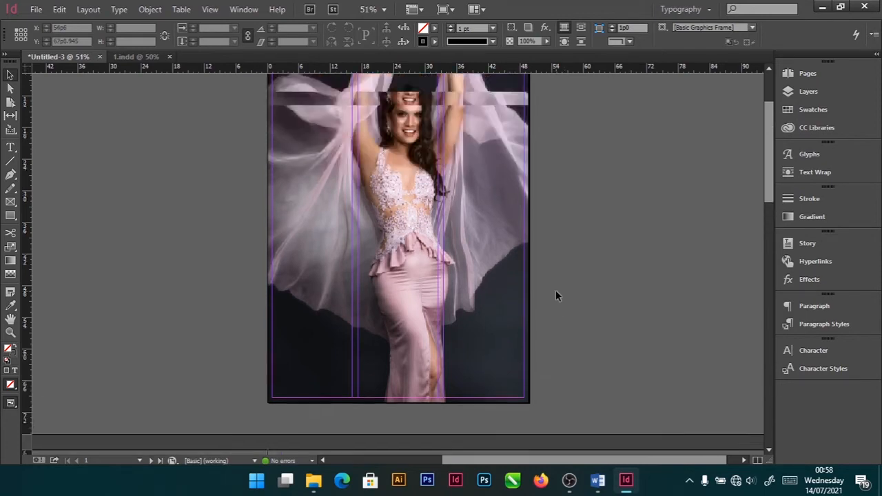
- Scale the cover photo inside its frame with Fit Content Proportionally
{"action": "left_click", "coordinate": [458, 199]}
{"action": "right_click", "coordinate": [458, 200]}
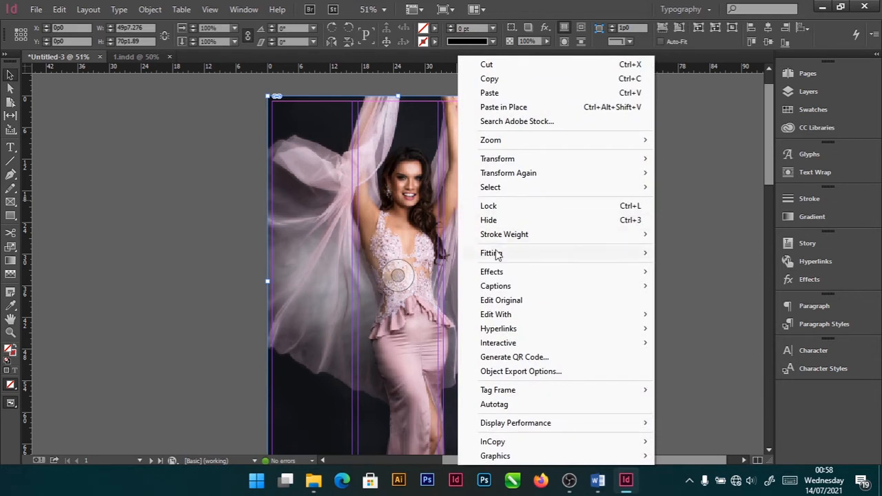
{"action": "mouse_move", "coordinate": [497, 254]}
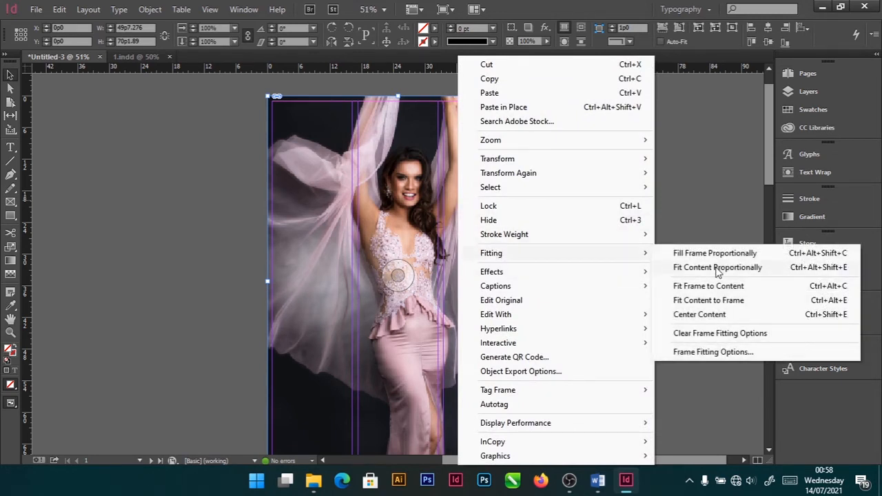
{"action": "left_click", "coordinate": [366, 165]}
{"action": "right_click", "coordinate": [496, 125]}
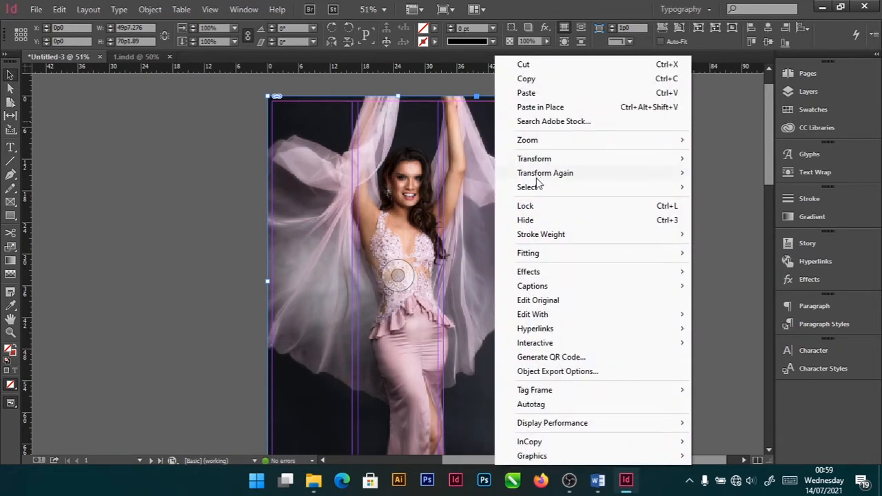
{"action": "mouse_move", "coordinate": [577, 250]}
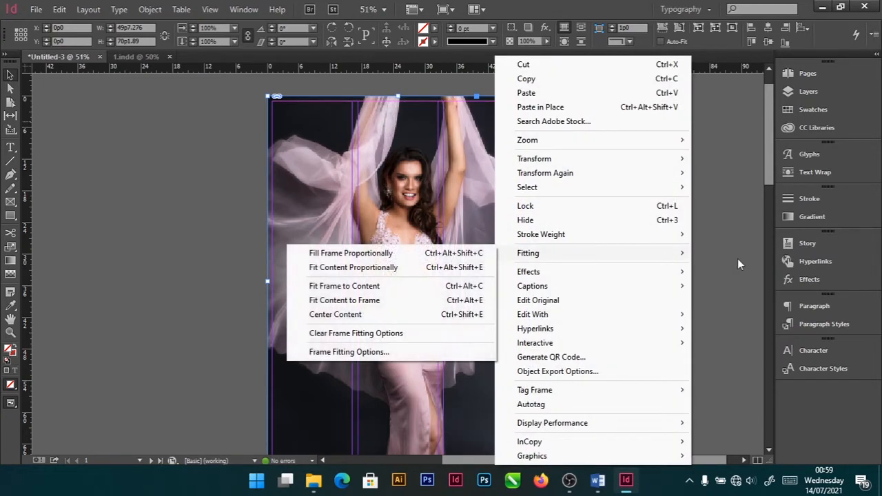
{"action": "left_click", "coordinate": [355, 267]}
{"action": "left_click", "coordinate": [560, 265]}
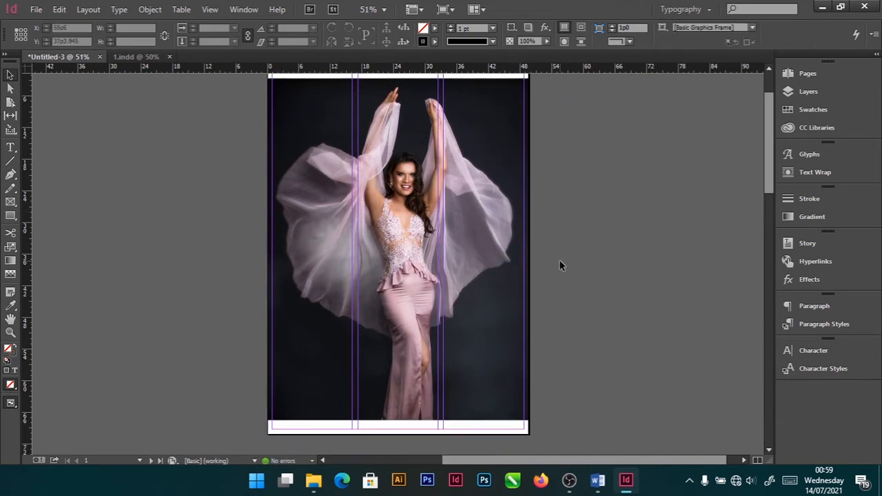
{"action": "scroll", "coordinate": [560, 265], "scroll_direction": "down", "scroll_amount": 2}
{"action": "scroll", "coordinate": [559, 265], "scroll_direction": "up", "scroll_amount": 4}
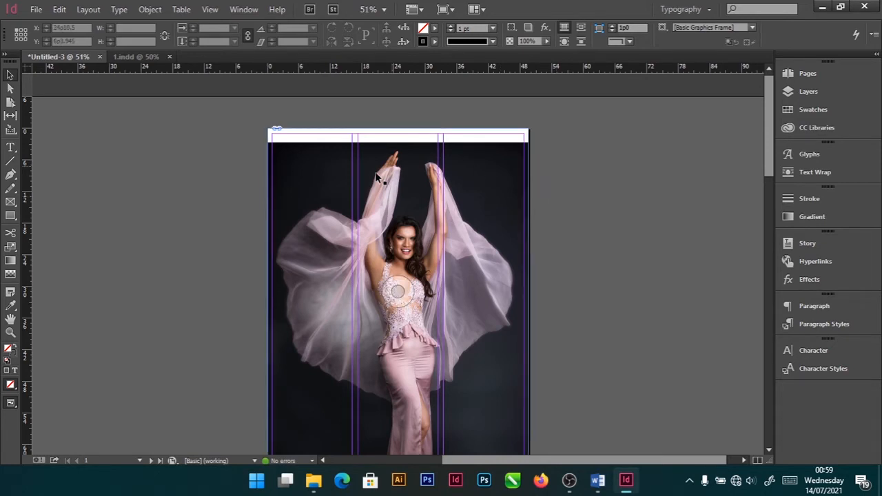
- Try Fit Content to Frame on the cover photo and return it to the proportional fit
{"action": "left_click", "coordinate": [517, 187]}
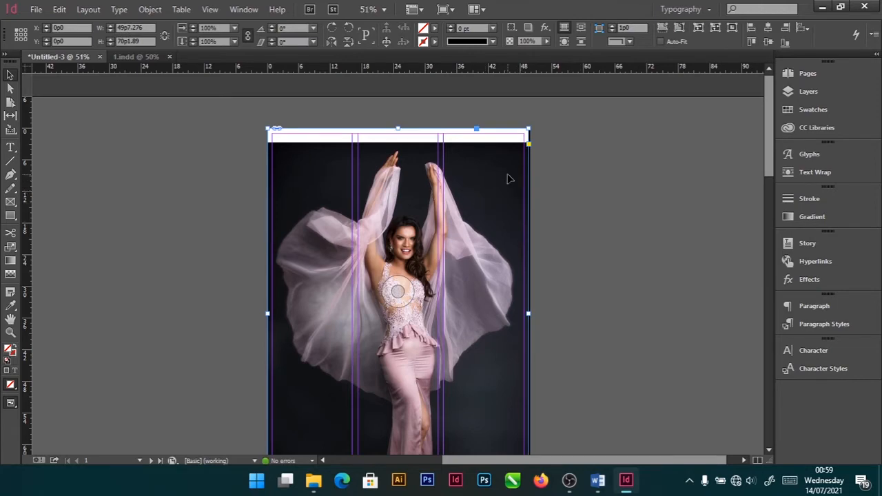
{"action": "right_click", "coordinate": [508, 178]}
{"action": "mouse_move", "coordinate": [607, 261]}
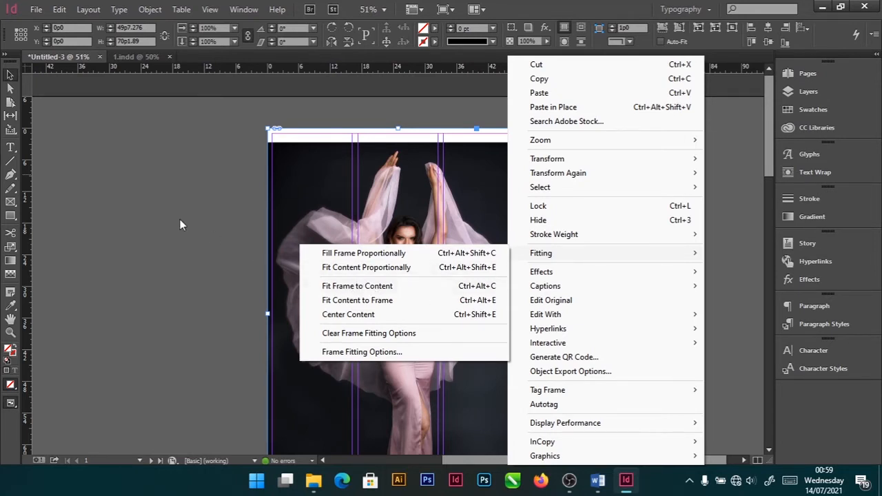
{"action": "key", "text": "ctrl+alt+c"}
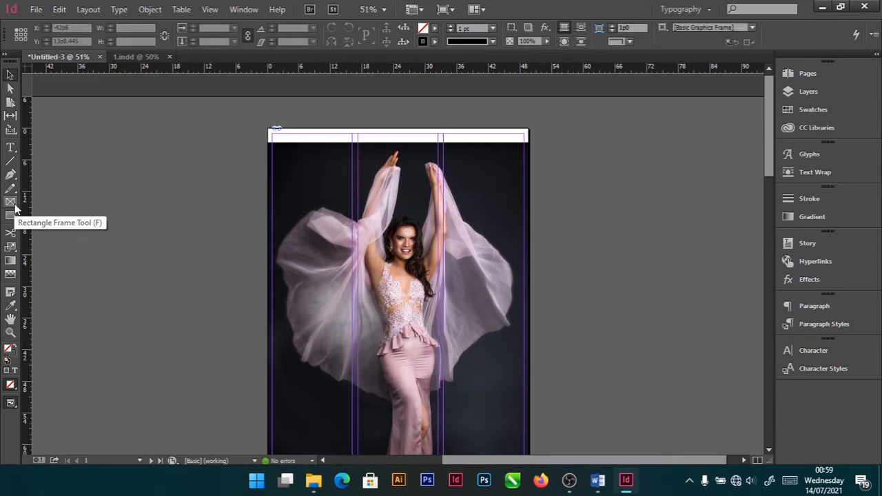
{"action": "right_click", "coordinate": [374, 167]}
{"action": "left_click", "coordinate": [337, 177]}
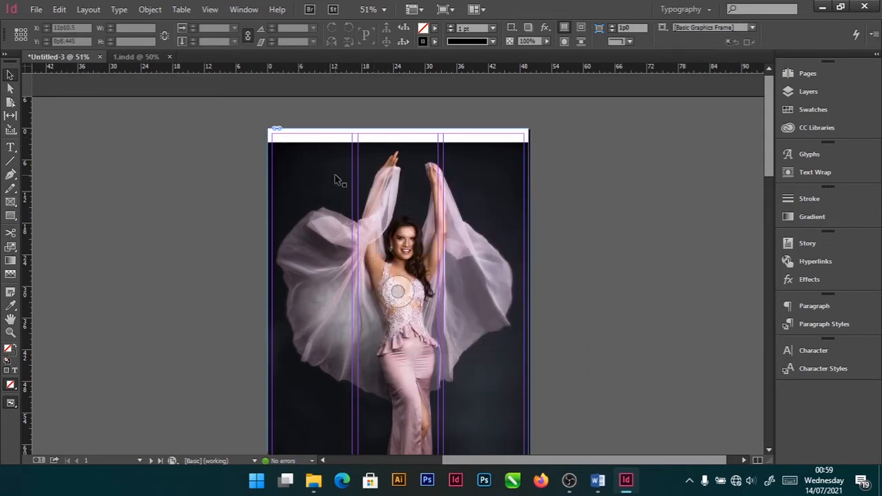
{"action": "left_click", "coordinate": [337, 176]}
{"action": "right_click", "coordinate": [337, 177]}
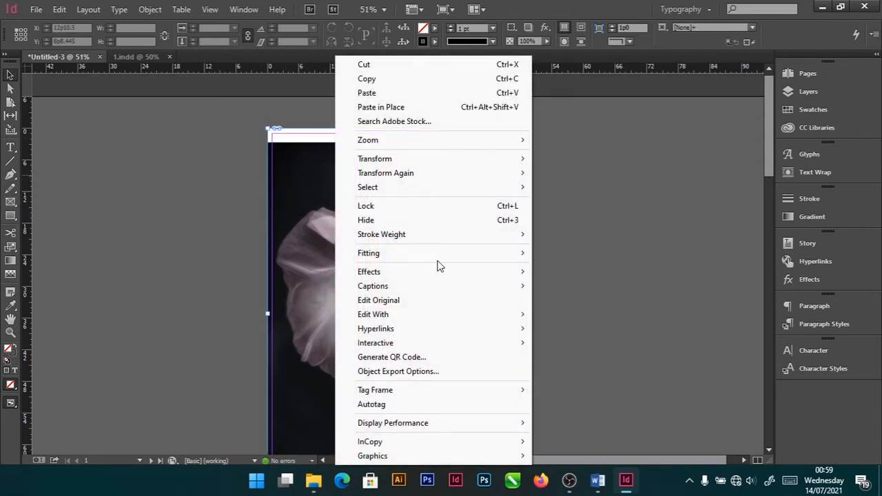
{"action": "mouse_move", "coordinate": [437, 256]}
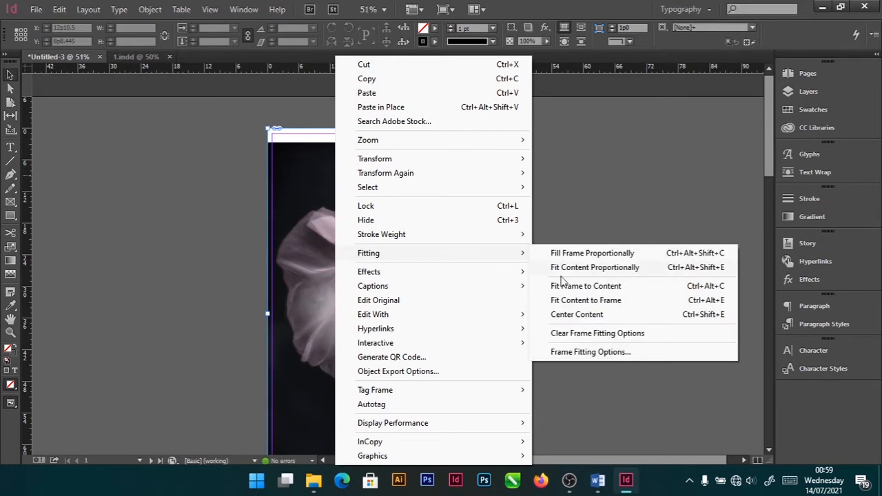
{"action": "left_click", "coordinate": [596, 300]}
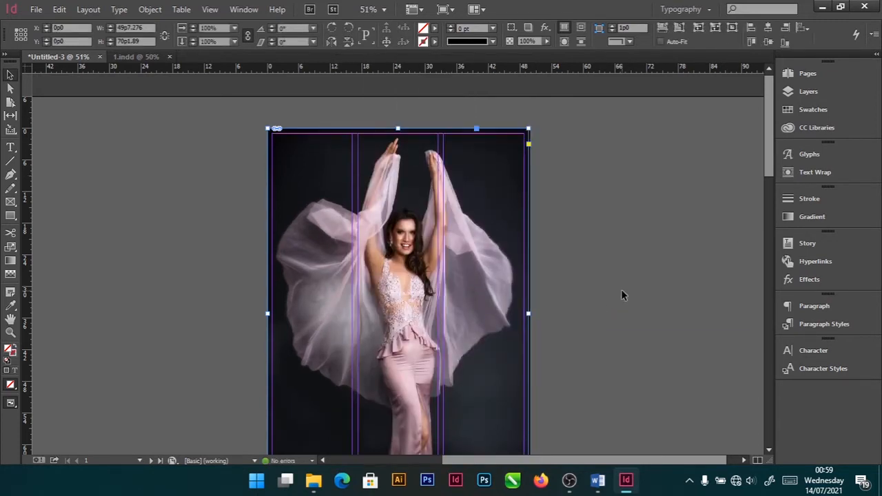
{"action": "key", "text": "ctrl+alt+shift+e"}
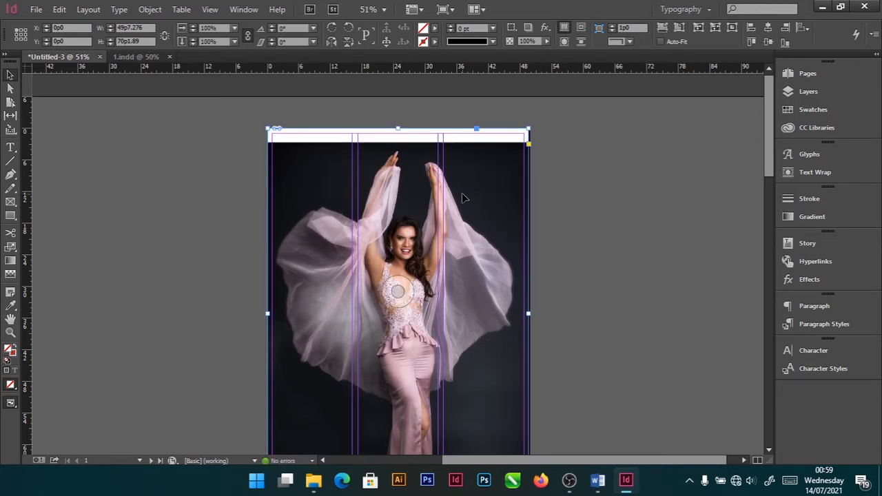
{"action": "scroll", "coordinate": [433, 224], "scroll_direction": "down", "scroll_amount": 3}
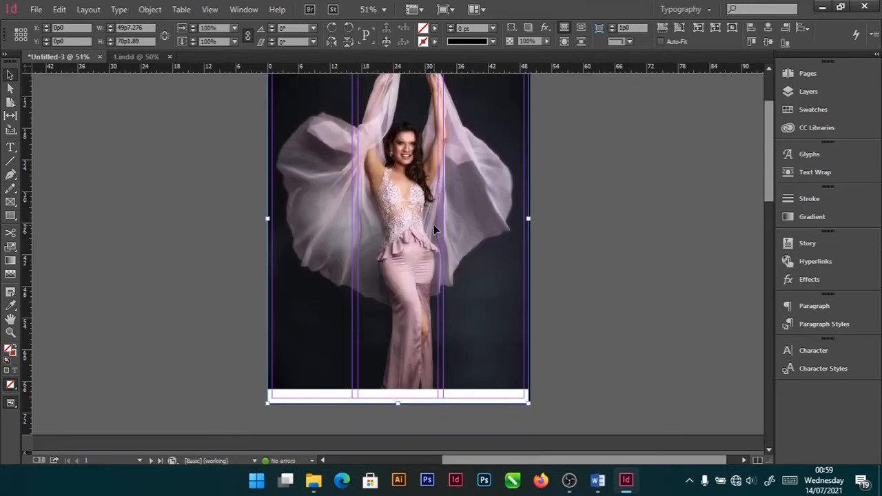
- Shrink the cover frame to the photo's edges with Fit Frame to Content
{"action": "right_click", "coordinate": [434, 111]}
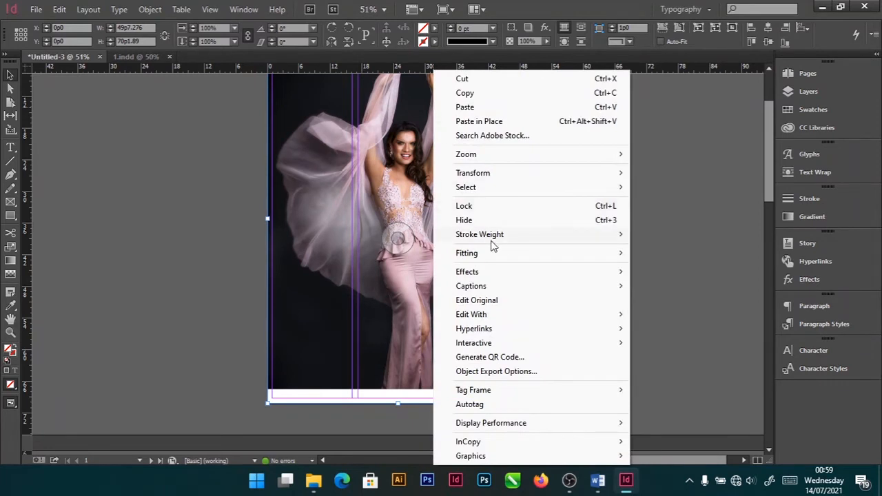
{"action": "mouse_move", "coordinate": [501, 254]}
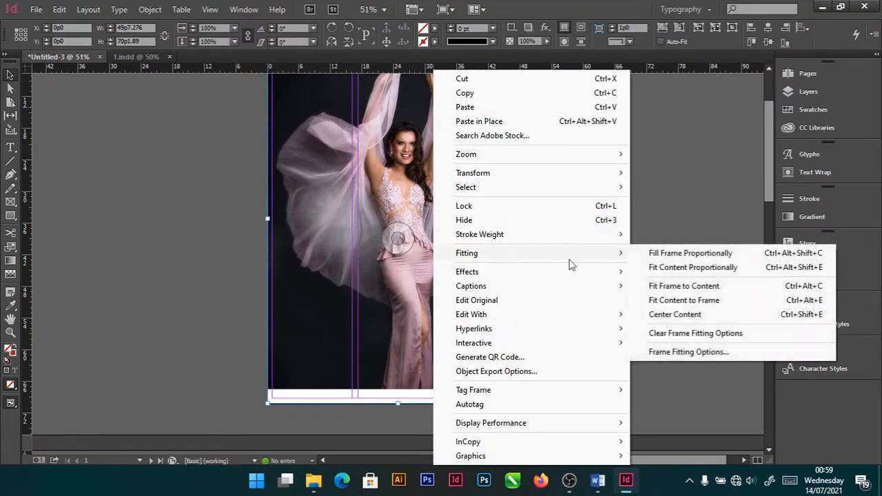
{"action": "left_click", "coordinate": [714, 288]}
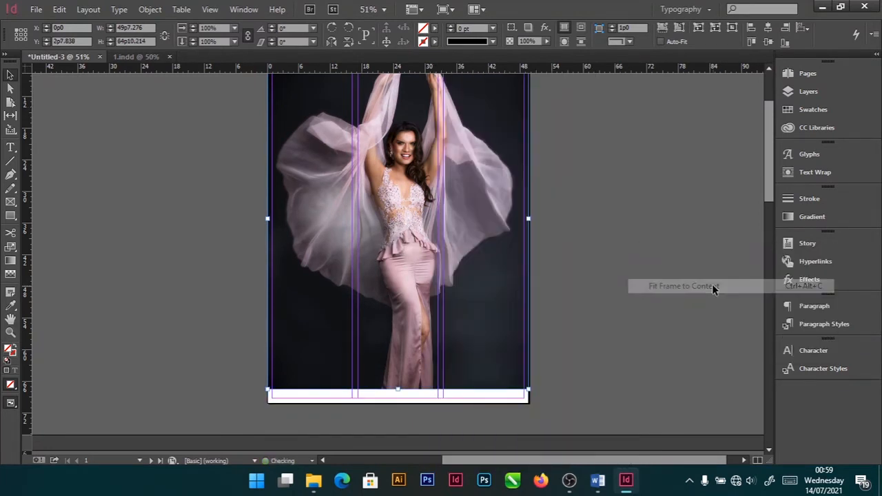
{"action": "left_click", "coordinate": [597, 297]}
{"action": "scroll", "coordinate": [593, 306], "scroll_direction": "up", "scroll_amount": 2}
- Try stretching the cover photo to about 55p7 wide with Free Transform, and undo the stretch
{"action": "left_click", "coordinate": [501, 192]}
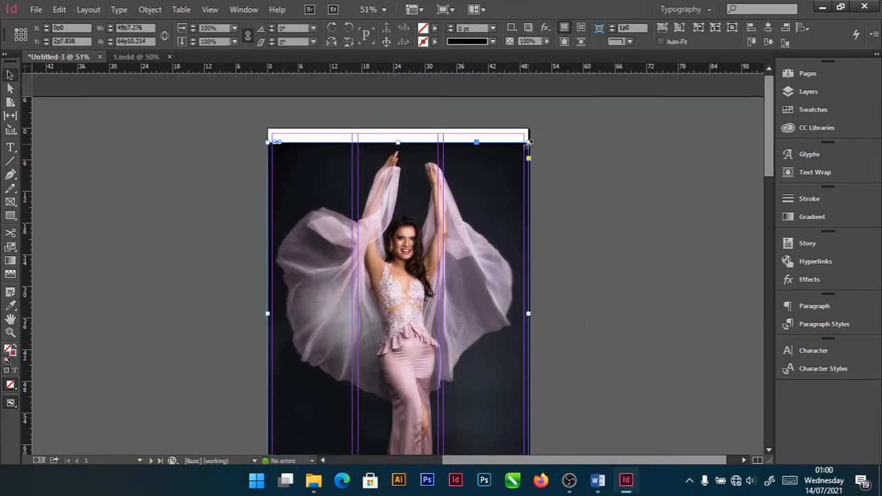
{"action": "key", "text": "e"}
{"action": "left_click", "coordinate": [538, 142]}
{"action": "left_click_drag", "start_coordinate": [549, 125], "coordinate": [560, 129]}
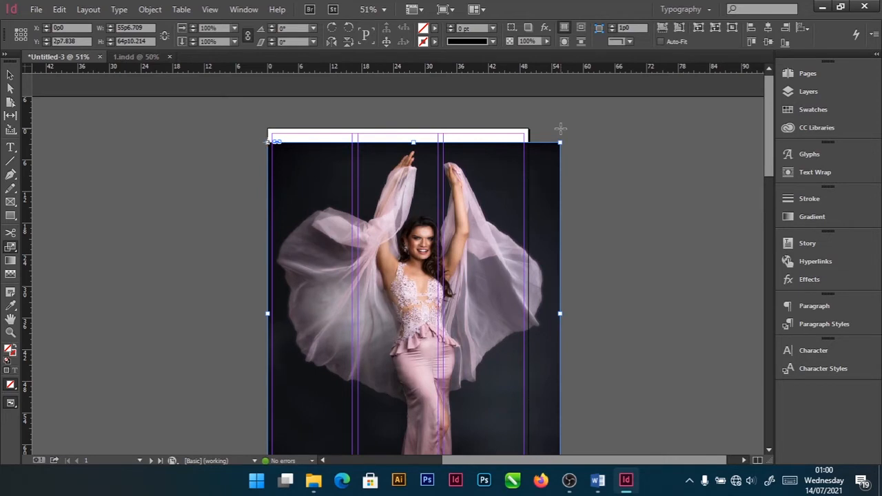
{"action": "key", "text": "ctrl+z"}
{"action": "left_click", "coordinate": [10, 76]}
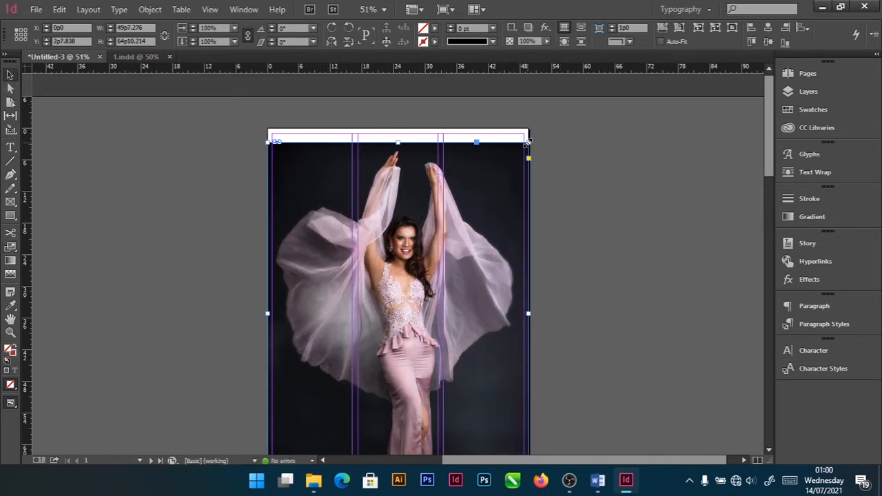
- Enlarge the photo frame to about 53p9 by 70p3 so it spans the page height and extends past both sides
{"action": "mouse_move", "coordinate": [528, 142]}
{"action": "left_mouse_down"}
{"action": "mouse_move", "coordinate": [535, 163]}
{"action": "mouse_move", "coordinate": [535, 131]}
{"action": "left_mouse_up"}
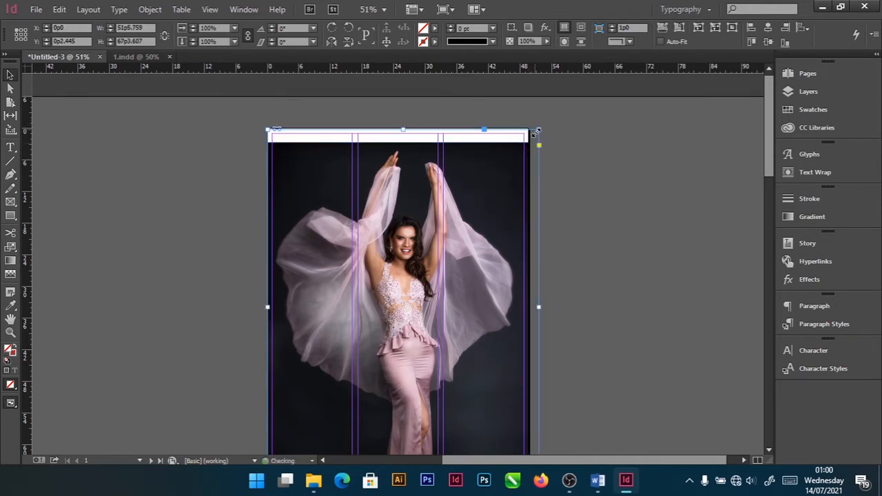
{"action": "scroll", "coordinate": [582, 236], "scroll_direction": "down", "scroll_amount": 3}
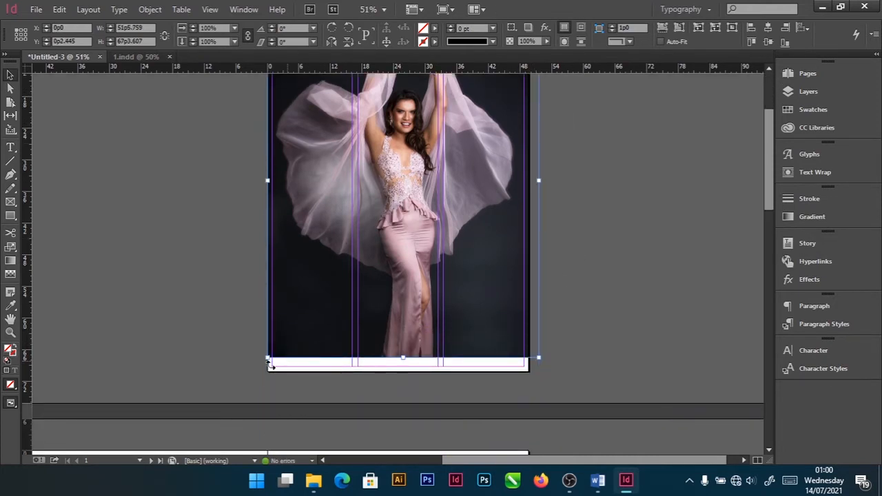
{"action": "left_click_drag", "start_coordinate": [270, 362], "coordinate": [256, 375]}
- Scale the photo to the enlarged frame with Fit Content Proportionally and deselect it
{"action": "right_click", "coordinate": [424, 174]}
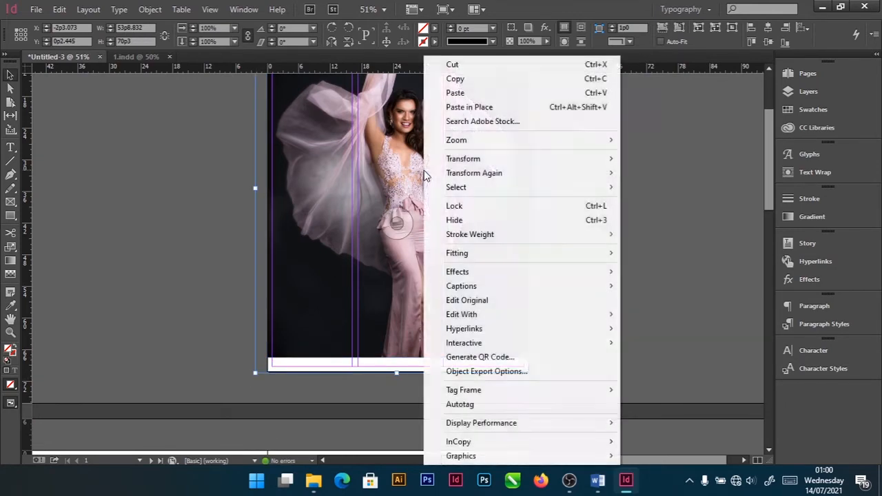
{"action": "mouse_move", "coordinate": [521, 256]}
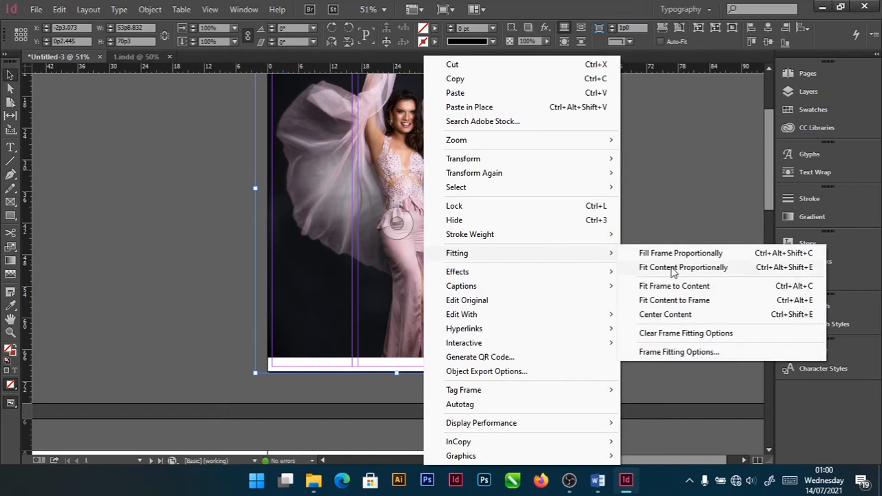
{"action": "left_click", "coordinate": [672, 271]}
{"action": "left_click", "coordinate": [662, 252]}
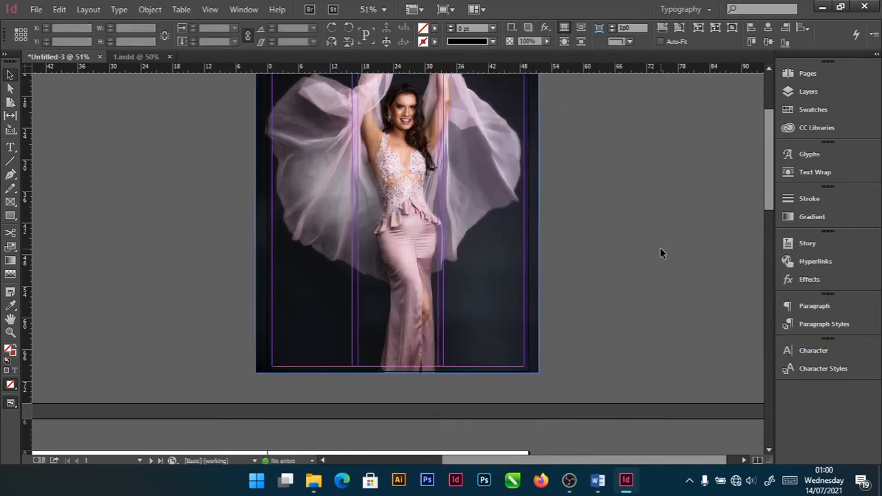
{"action": "scroll", "coordinate": [660, 253], "scroll_direction": "up", "scroll_amount": 3}
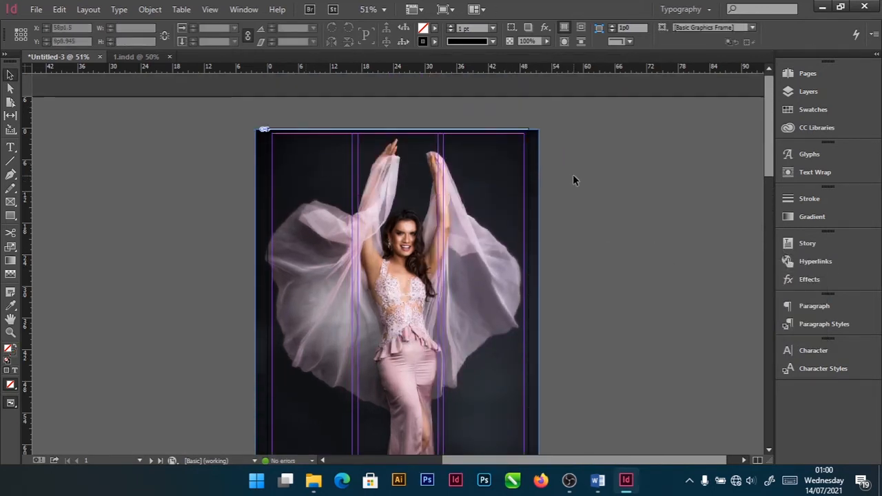
- Nudge the cover photo up to a Y position of about -0p0.555 so it meets the page's top edge, and deselect it
{"action": "left_click", "coordinate": [538, 140]}
{"action": "scroll", "coordinate": [538, 195], "scroll_direction": "down", "scroll_amount": 3}
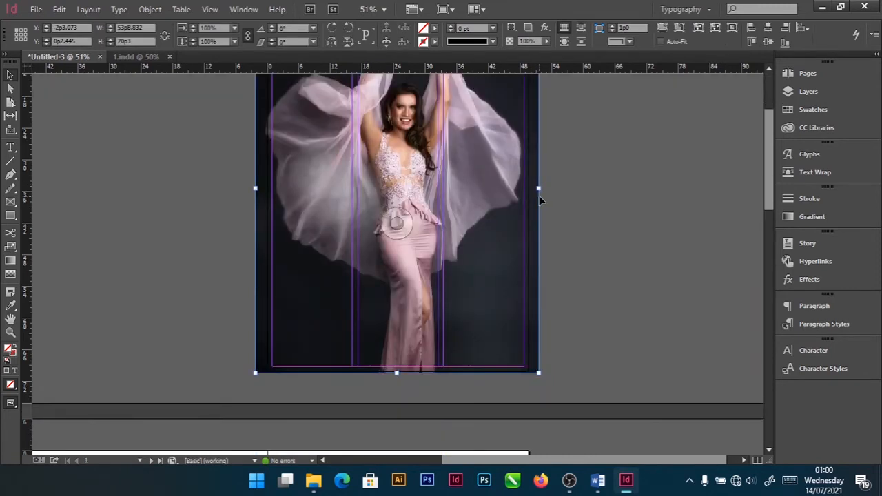
{"action": "key", "text": "Up"}
{"action": "key", "text": "Up"}
{"action": "key", "text": "Up"}
{"action": "key", "text": "Up"}
{"action": "key", "text": "Up"}
{"action": "key", "text": "Up"}
{"action": "key", "text": "Up"}
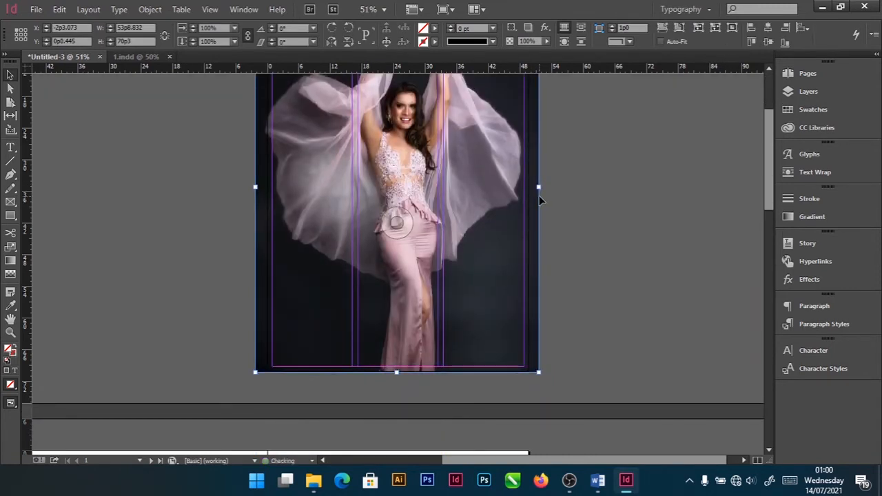
{"action": "key", "text": "Down"}
{"action": "key", "text": "Down"}
{"action": "key", "text": "Down"}
{"action": "key", "text": "Down"}
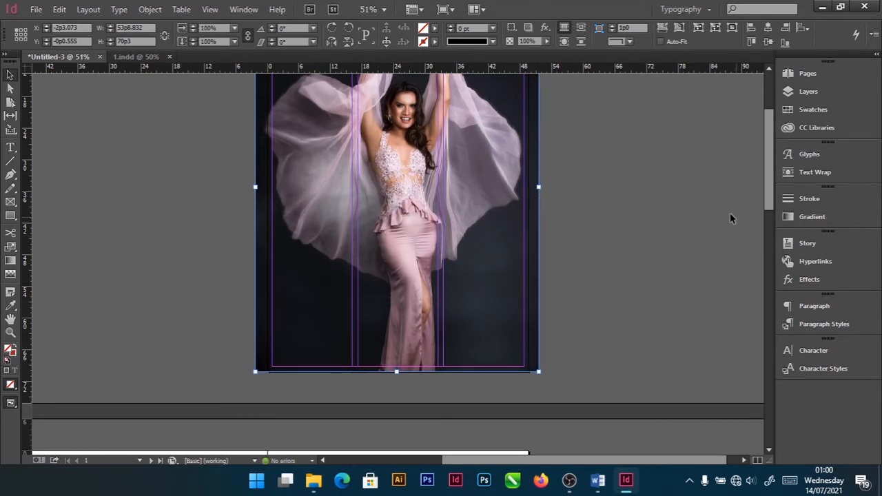
{"action": "left_click", "coordinate": [653, 205]}
{"action": "scroll", "coordinate": [651, 218], "scroll_direction": "up", "scroll_amount": 4}
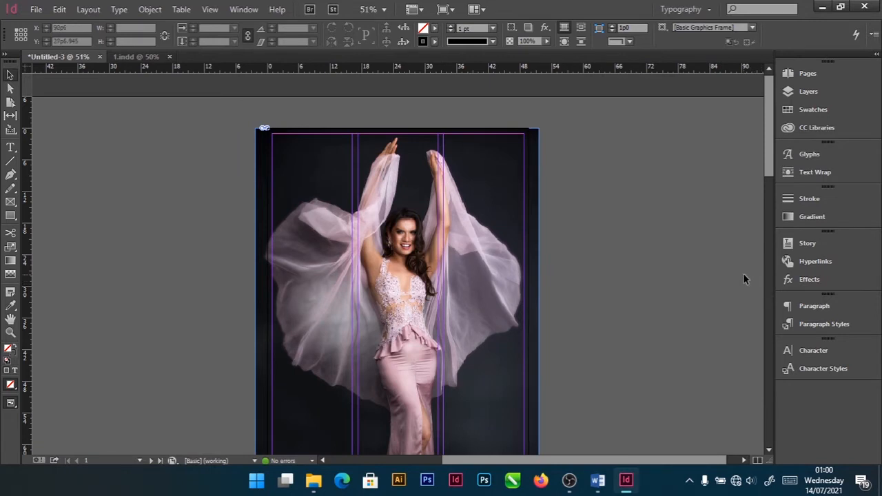
- Switch the document's display performance to Fast Display
{"action": "right_click", "coordinate": [425, 182]}
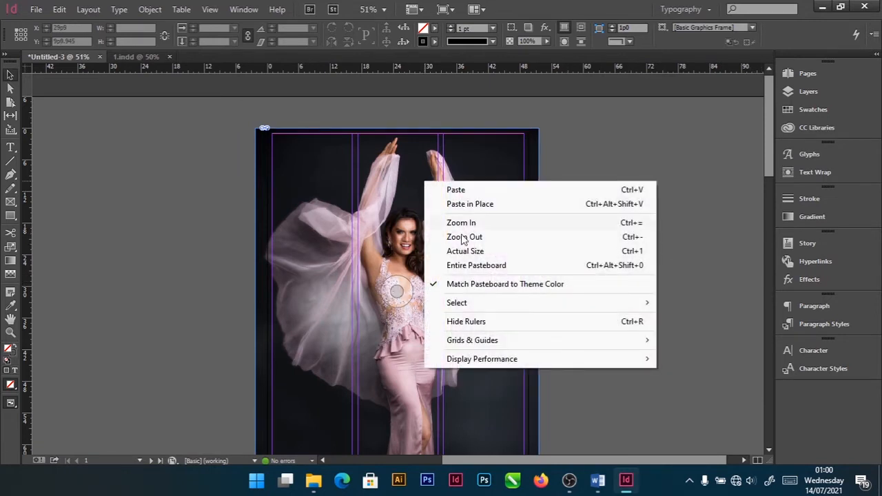
{"action": "mouse_move", "coordinate": [506, 364]}
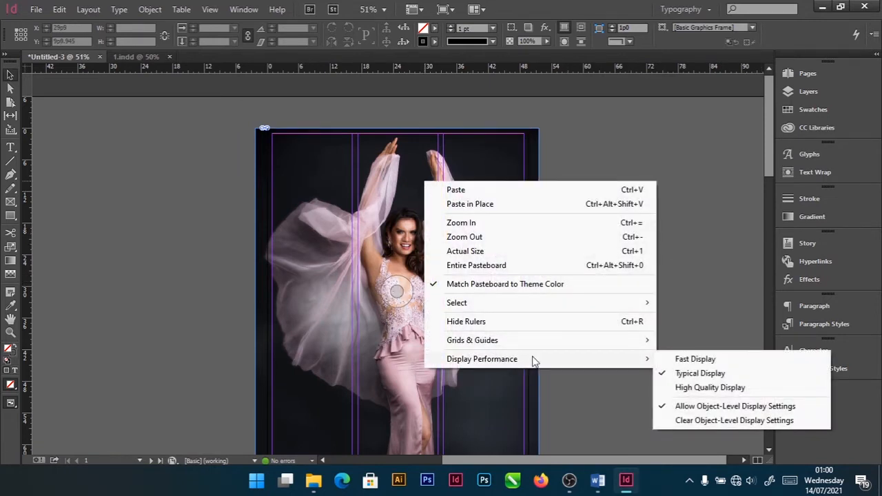
{"action": "left_click", "coordinate": [697, 358]}
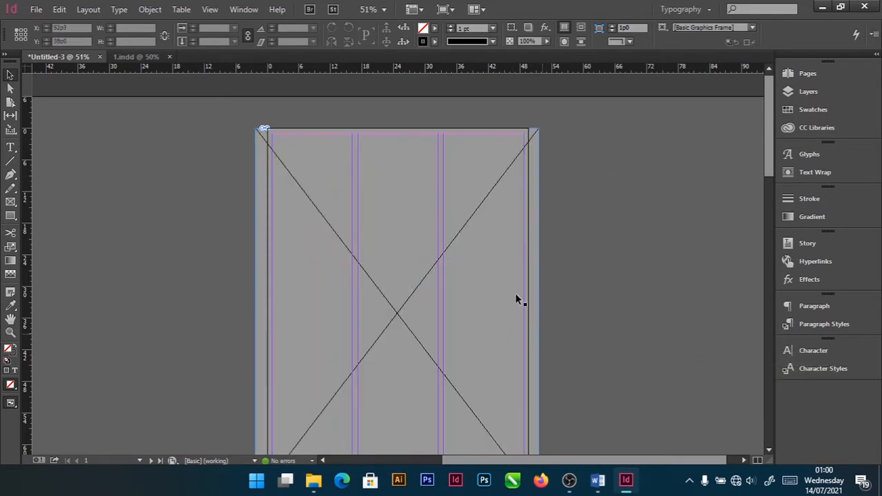
- Set the document's display performance to High Quality Display
{"action": "right_click", "coordinate": [458, 213]}
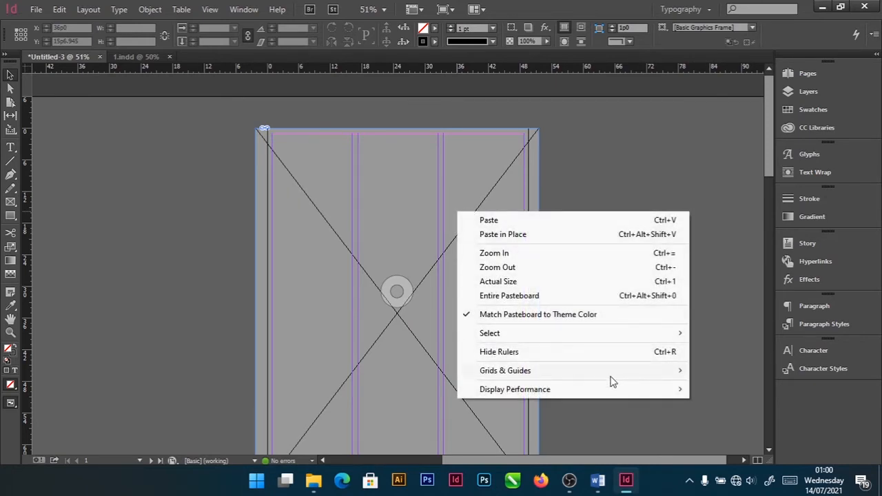
{"action": "mouse_move", "coordinate": [599, 394]}
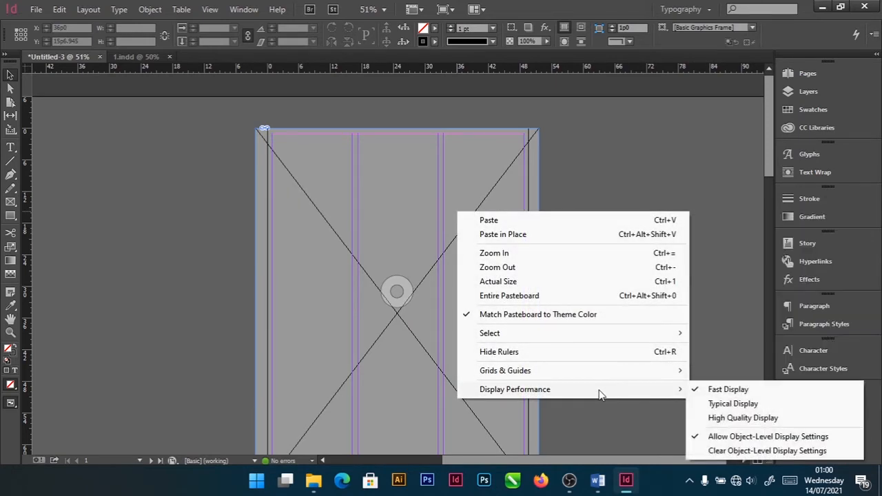
{"action": "left_click", "coordinate": [725, 418]}
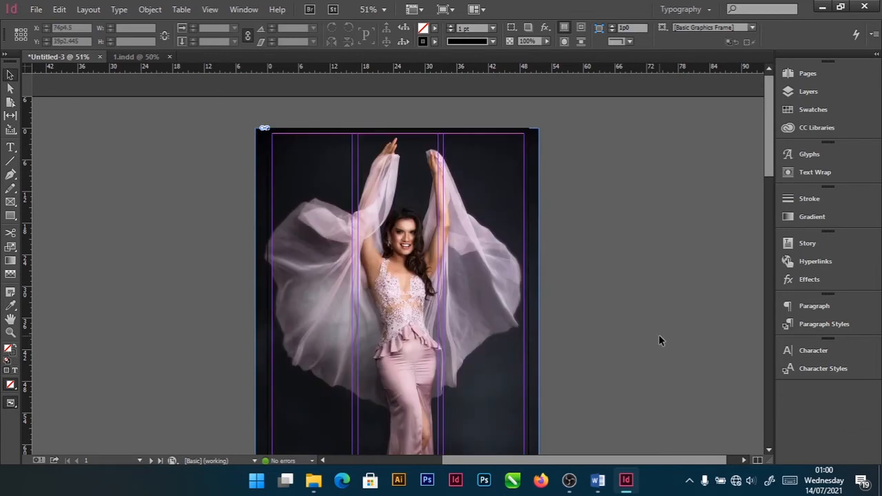
- Preview the cover in Presentation mode, return to the normal view, and compare it with the finished cover in 1.indd
{"action": "scroll", "coordinate": [613, 276], "scroll_direction": "down", "scroll_amount": 3}
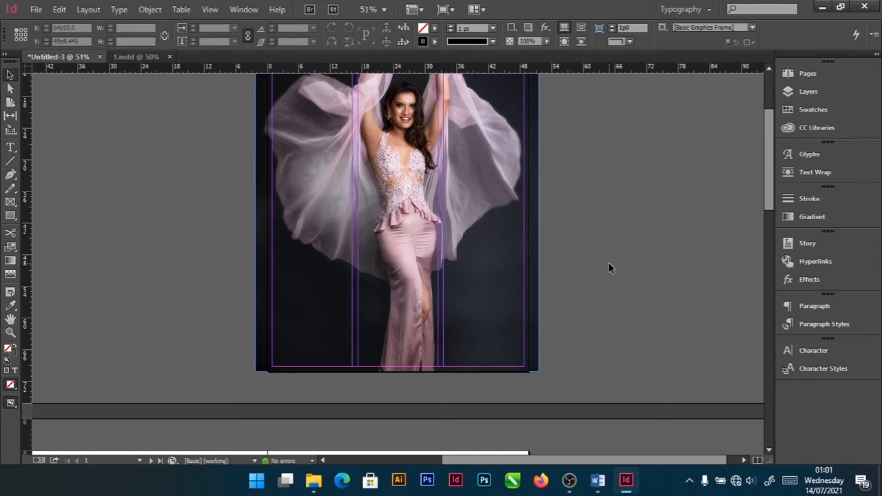
{"action": "key", "text": "shift+w"}
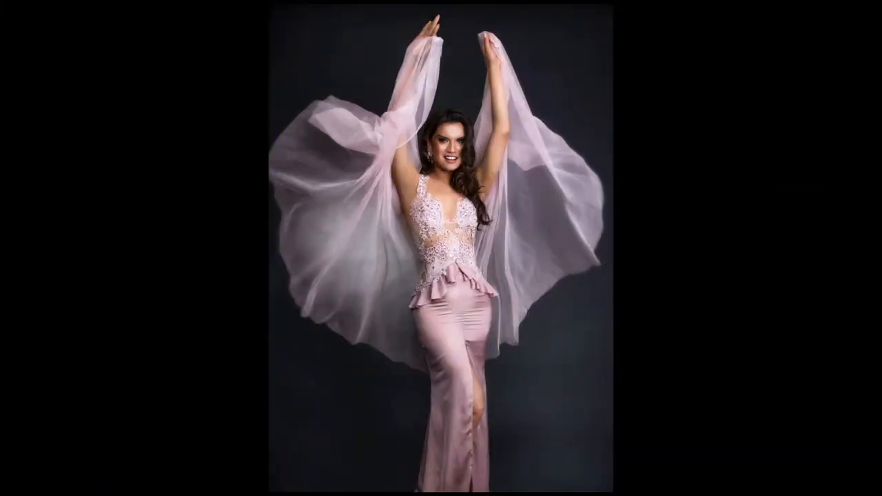
{"action": "key", "text": "shift+w"}
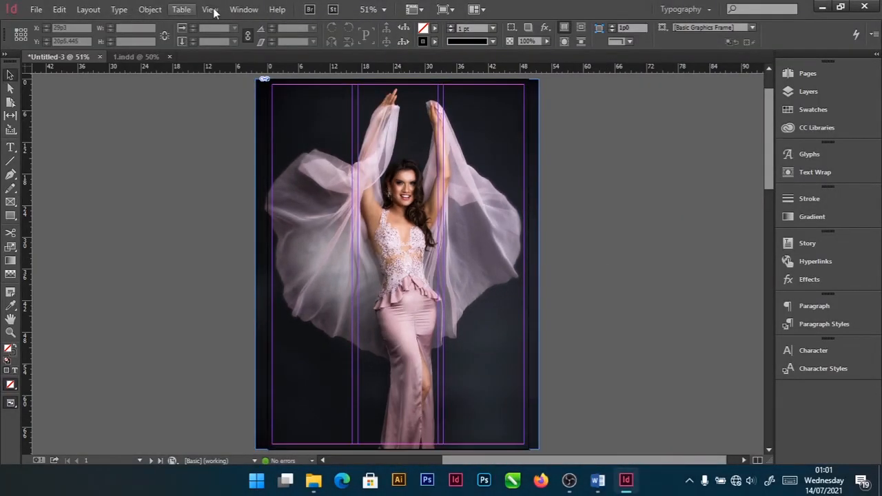
{"action": "left_click", "coordinate": [209, 9]}
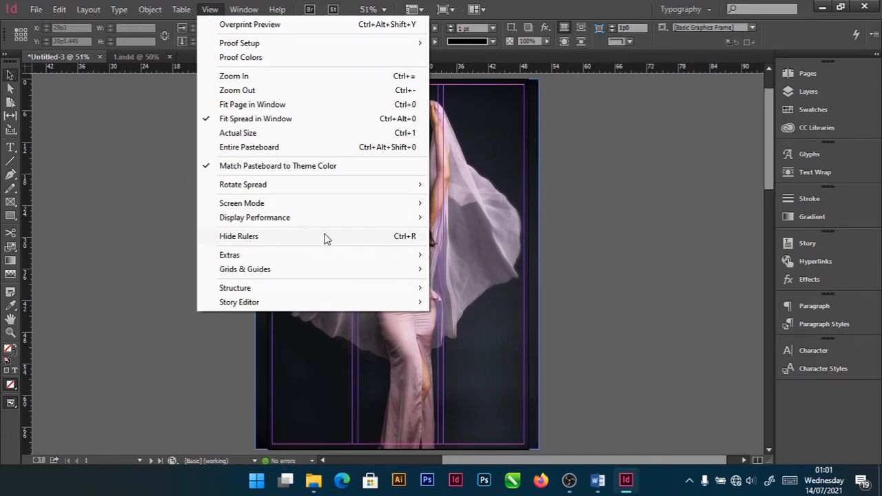
{"action": "mouse_move", "coordinate": [343, 229]}
{"action": "mouse_move", "coordinate": [292, 208]}
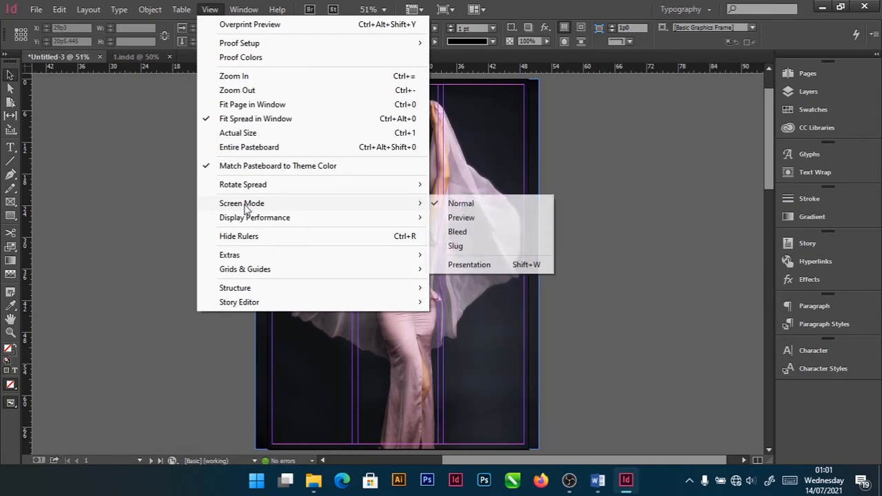
{"action": "left_click", "coordinate": [498, 264]}
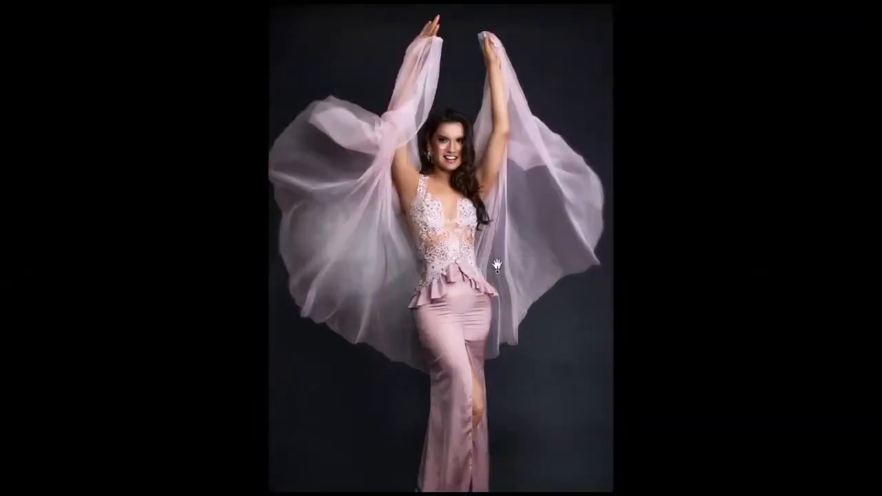
{"action": "key", "text": "Escape"}
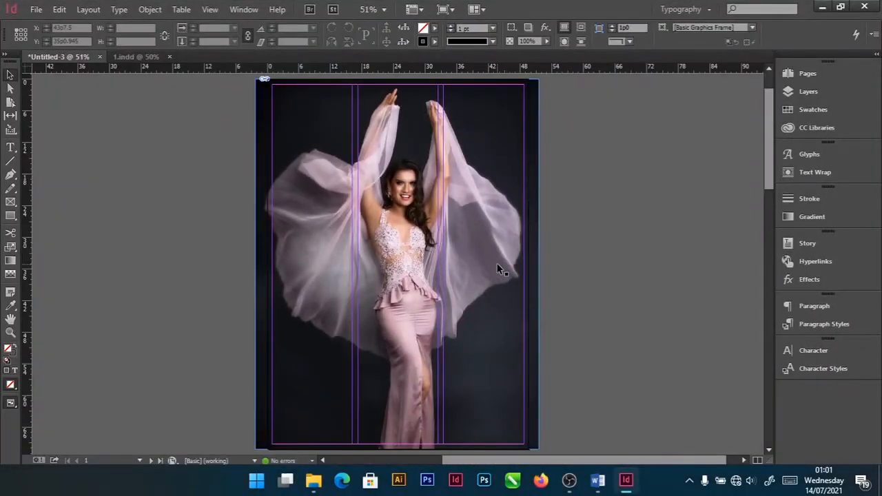
{"action": "key", "text": "shift+w"}
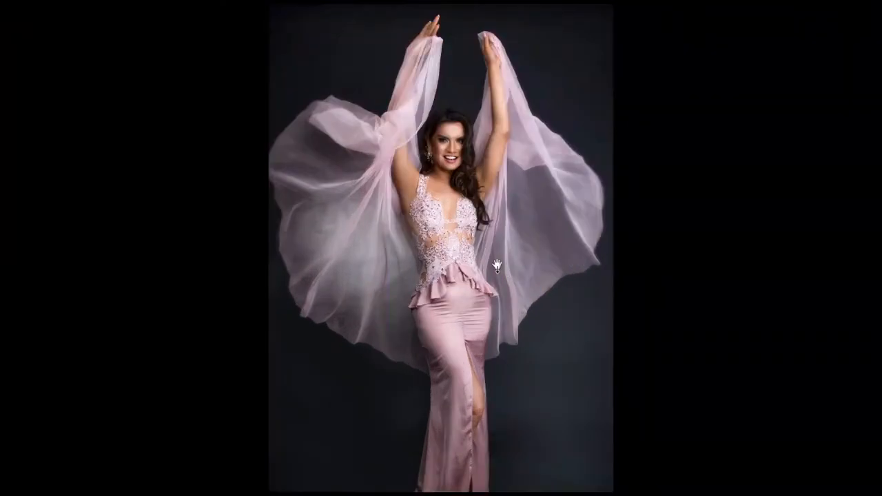
{"action": "key", "text": "Escape"}
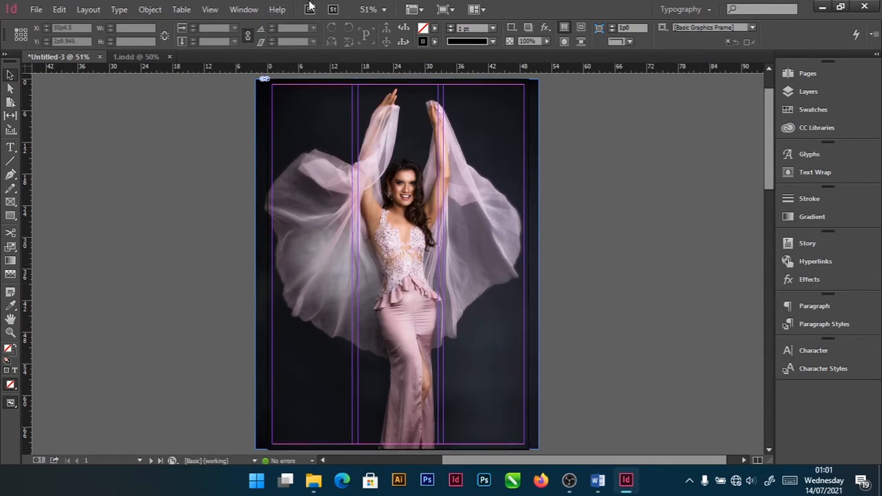
{"action": "left_click", "coordinate": [116, 56]}
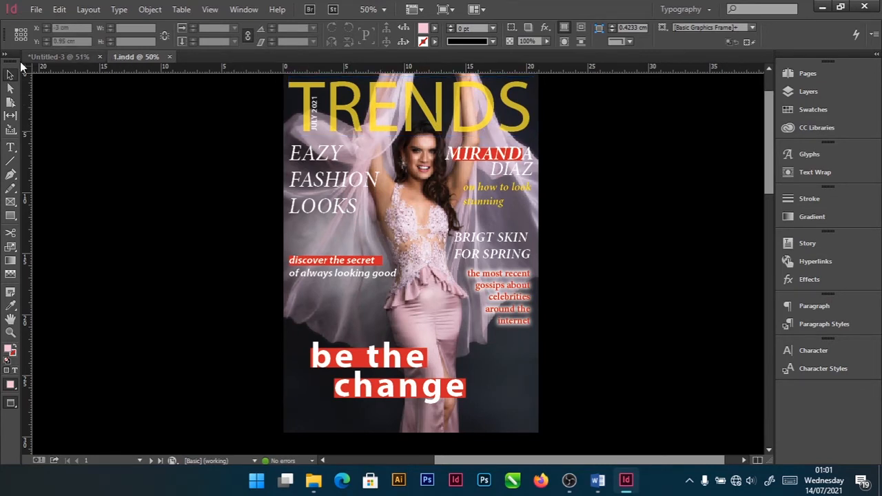
{"action": "left_click", "coordinate": [43, 56]}
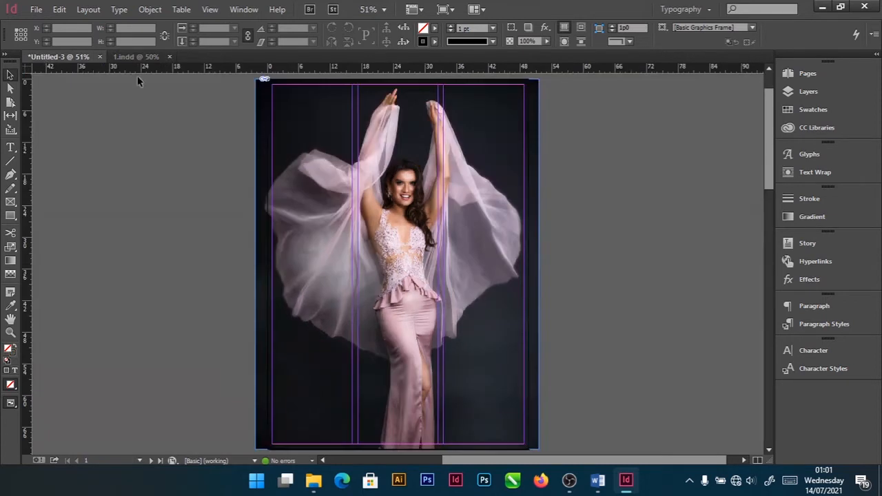
{"action": "left_click", "coordinate": [11, 147]}
{"action": "scroll", "coordinate": [74, 186], "scroll_direction": "up", "scroll_amount": 1}
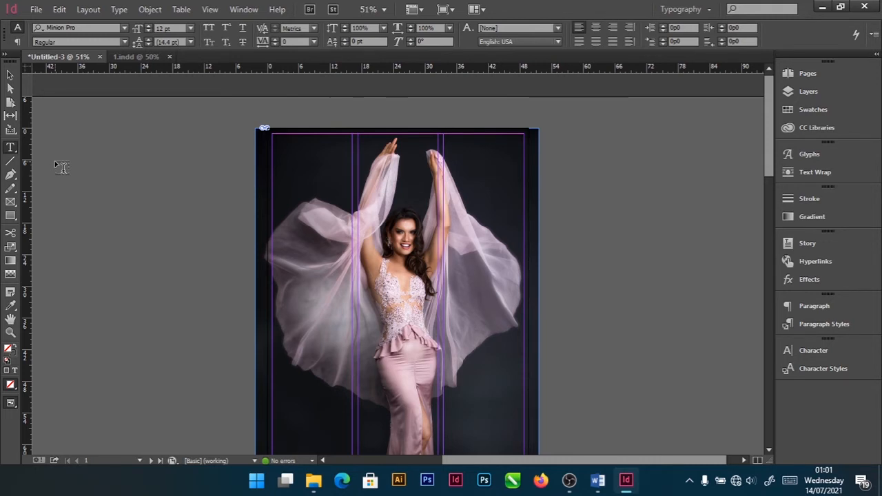
{"action": "left_click_drag", "start_coordinate": [55, 161], "coordinate": [242, 230]}
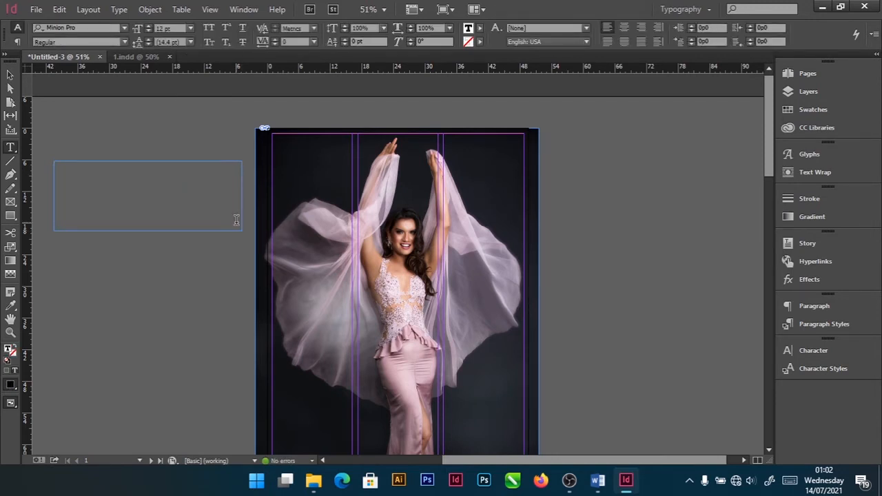
{"action": "left_click", "coordinate": [11, 74]}
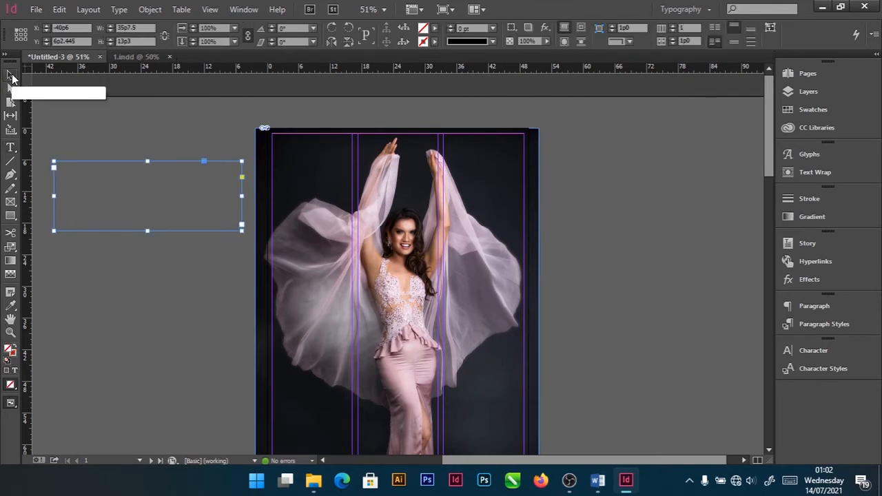
{"action": "key", "text": "Delete"}
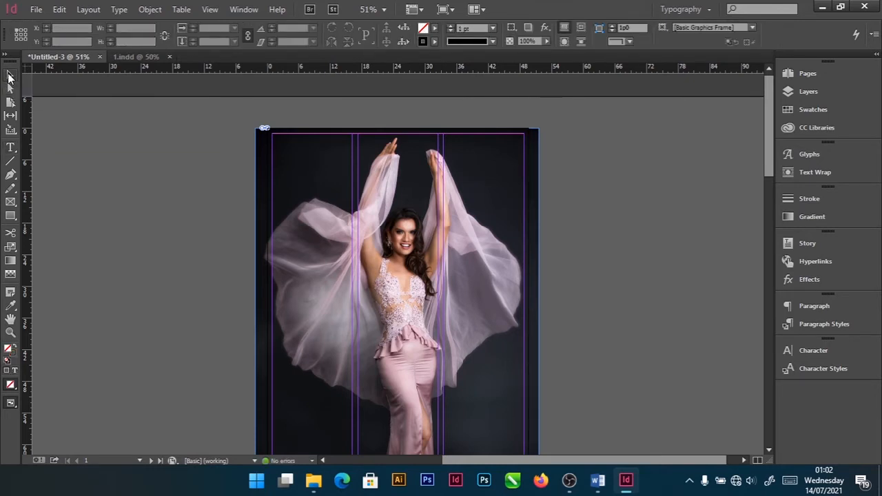
- Draw a wide text frame on the pasteboard beside the cover page and enter the title TRENDS in it
{"action": "left_click", "coordinate": [10, 147]}
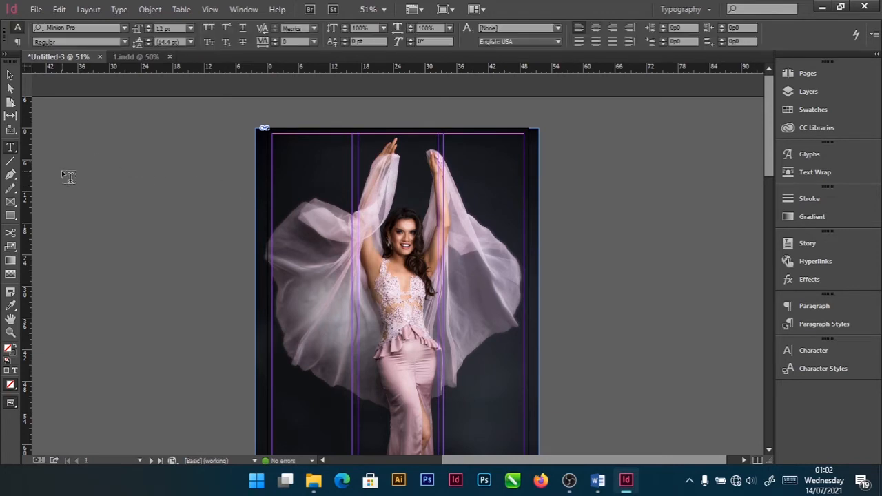
{"action": "left_click_drag", "start_coordinate": [45, 158], "coordinate": [249, 221]}
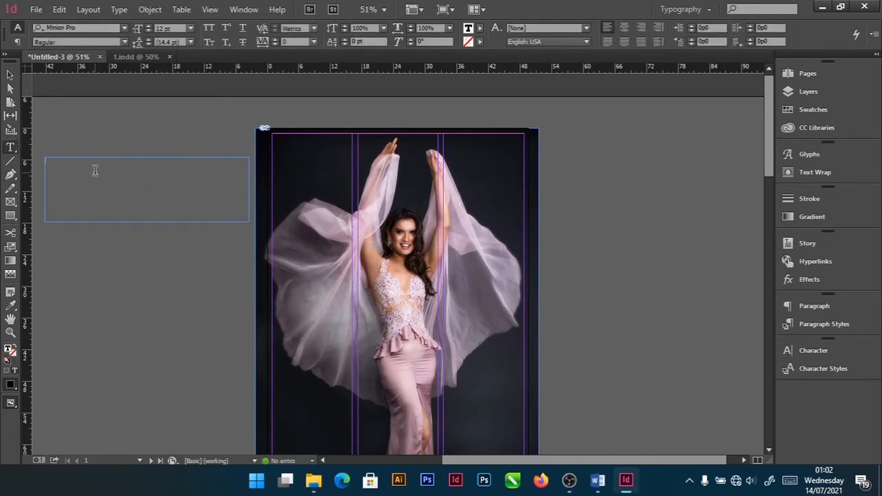
{"action": "type", "text": "f"}
- Select the whole TRENDS title and enlarge its font size to 122 pt so it nearly fills the frame's width
{"action": "left_click_drag", "start_coordinate": [68, 162], "coordinate": [29, 162]}
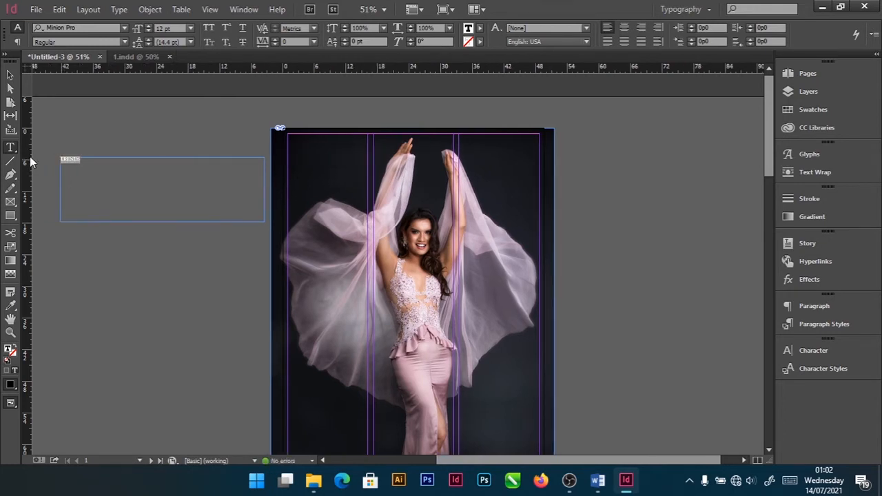
{"action": "left_click", "coordinate": [151, 26]}
{"action": "left_click", "coordinate": [148, 25]}
{"action": "left_click", "coordinate": [148, 25]}
{"action": "left_click", "coordinate": [148, 25]}
{"action": "left_click", "coordinate": [148, 25]}
{"action": "left_click", "coordinate": [148, 24]}
{"action": "left_click", "coordinate": [148, 25]}
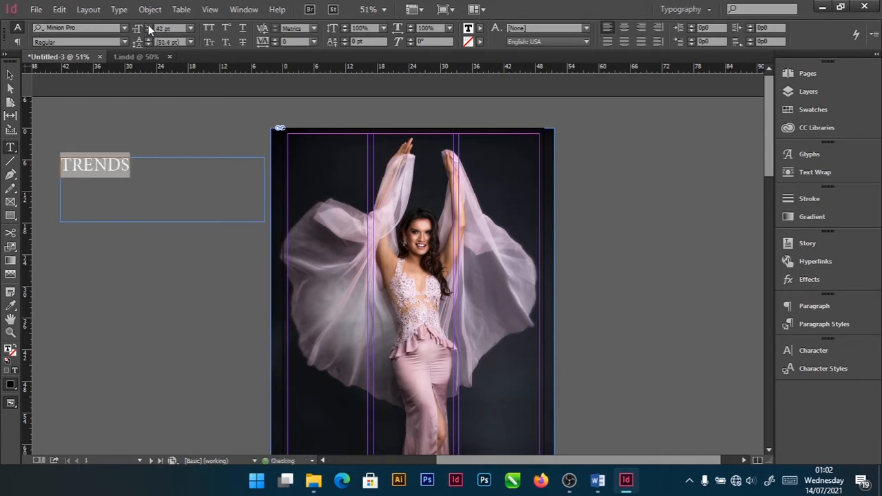
{"action": "left_click", "coordinate": [148, 25]}
{"action": "left_click", "coordinate": [149, 25]}
{"action": "left_click", "coordinate": [148, 25]}
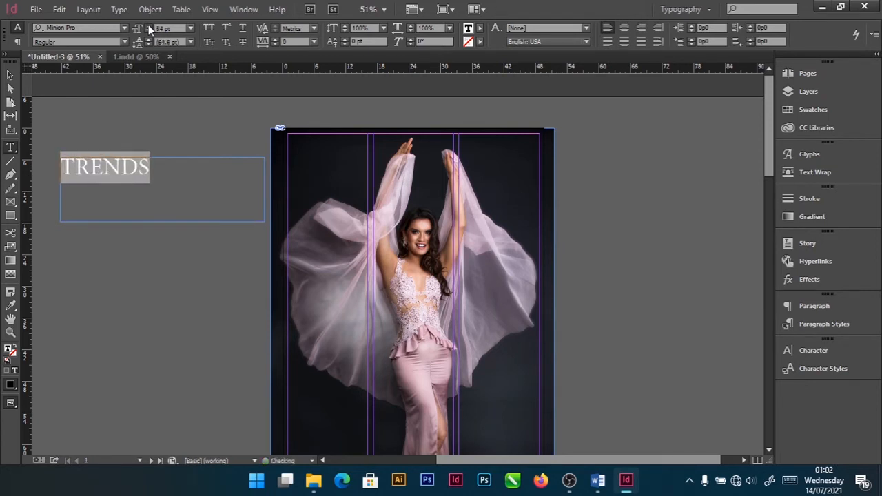
{"action": "left_click", "coordinate": [148, 25]}
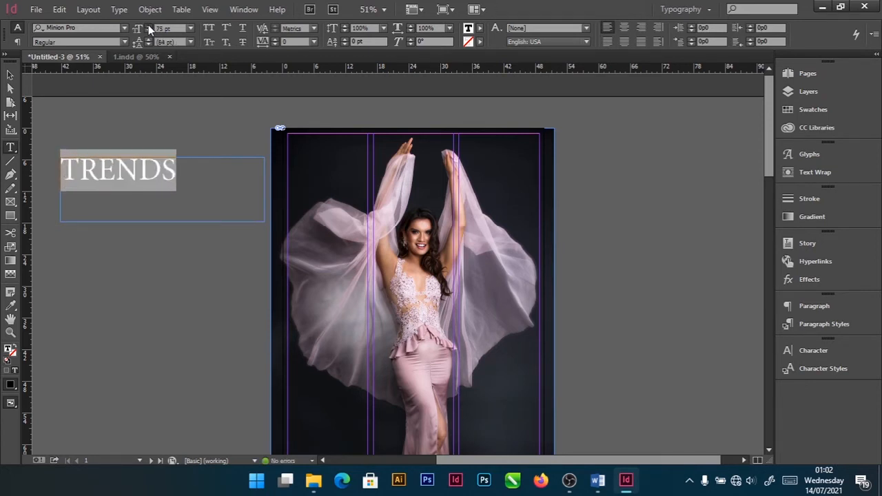
{"action": "left_click", "coordinate": [148, 25]}
{"action": "left_click", "coordinate": [148, 25]}
{"action": "left_click", "coordinate": [148, 25]}
{"action": "left_click", "coordinate": [148, 24]}
{"action": "left_click", "coordinate": [149, 25]}
{"action": "left_click", "coordinate": [148, 25]}
{"action": "left_click", "coordinate": [148, 25]}
{"action": "left_click", "coordinate": [148, 25]}
{"action": "left_click", "coordinate": [148, 25]}
{"action": "left_click", "coordinate": [148, 25]}
{"action": "left_click", "coordinate": [148, 25]}
{"action": "left_click", "coordinate": [149, 25]}
{"action": "left_click", "coordinate": [148, 25]}
{"action": "left_click", "coordinate": [148, 24]}
{"action": "left_click", "coordinate": [148, 25]}
{"action": "left_click", "coordinate": [148, 25]}
{"action": "left_click", "coordinate": [148, 25]}
{"action": "left_click", "coordinate": [149, 25]}
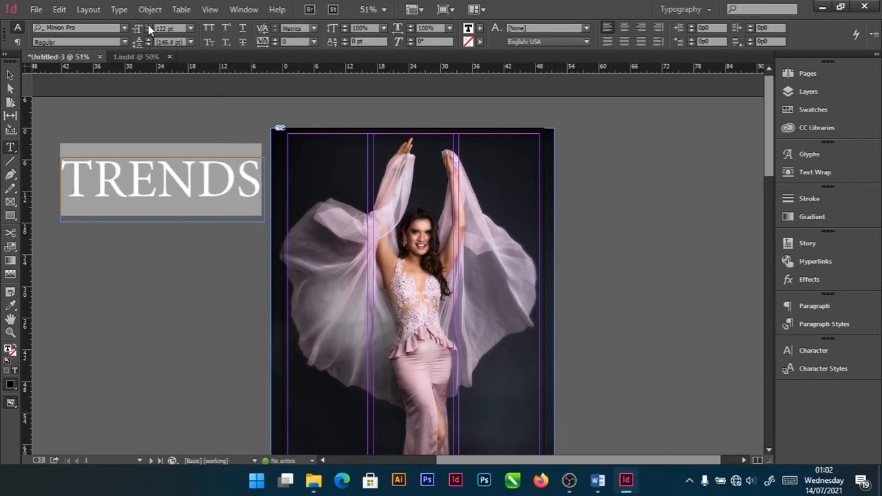
- Change the TRENDS title's font to Myriad Pro Bold and leave text editing
{"action": "left_click", "coordinate": [81, 27]}
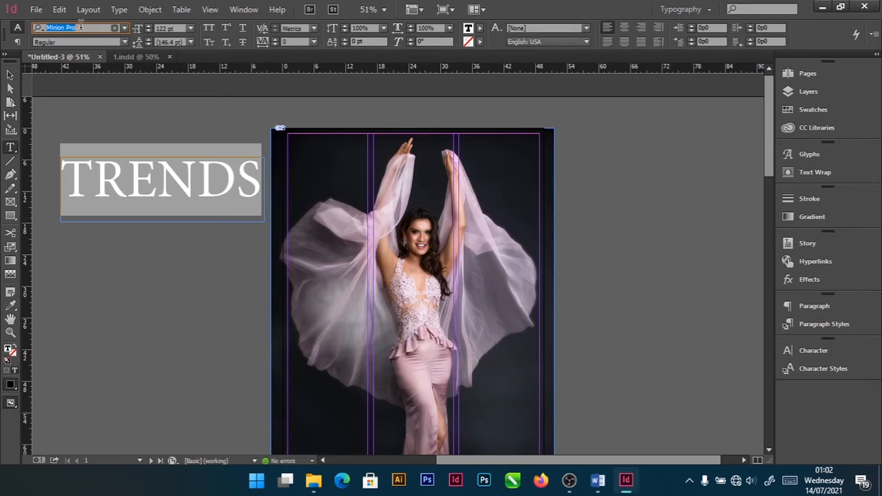
{"action": "type", "text": "MYR"}
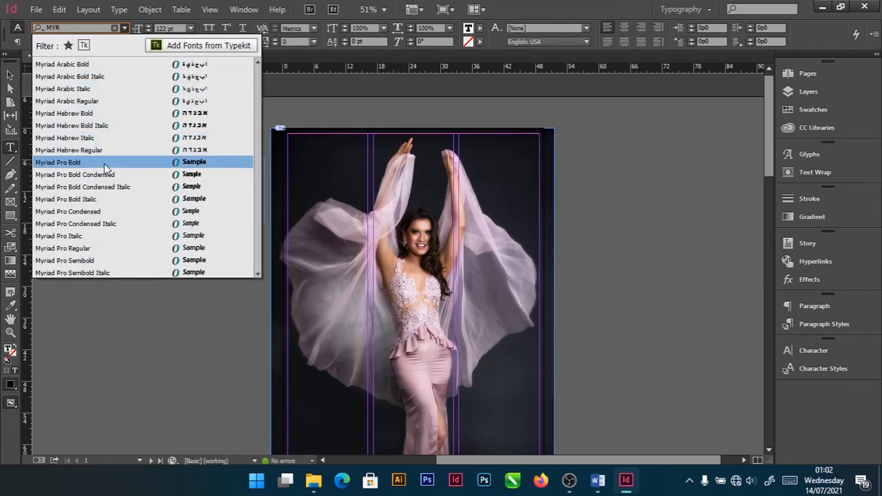
{"action": "left_click", "coordinate": [104, 164]}
{"action": "left_click", "coordinate": [9, 74]}
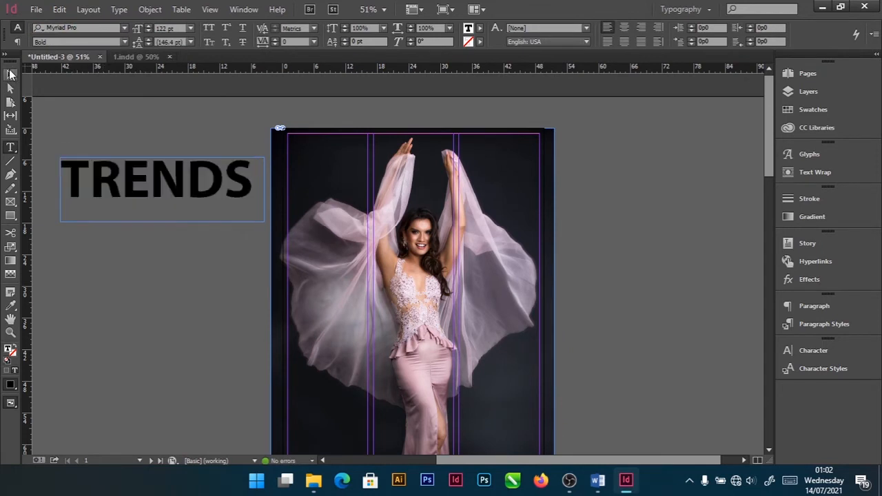
- Move the TRENDS text frame to the top of the cover and resize it to the full width between the margins, about 47p9 wide
{"action": "left_click_drag", "start_coordinate": [118, 184], "coordinate": [352, 157]}
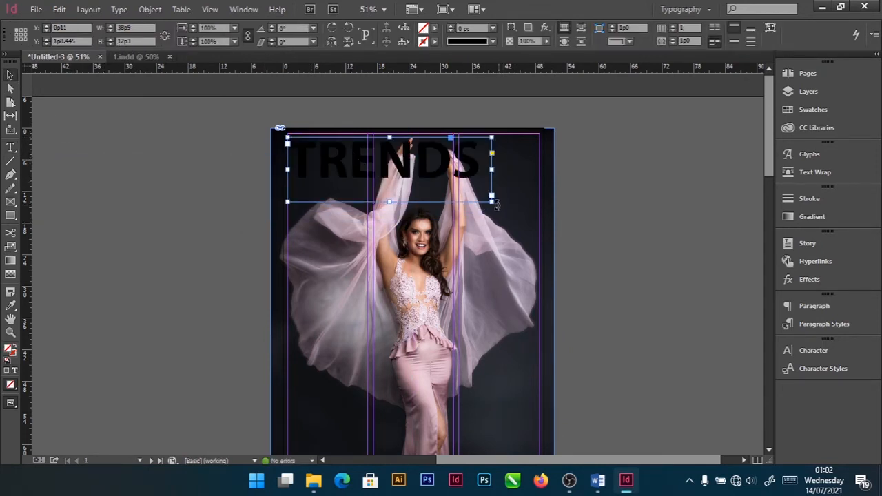
{"action": "left_click_drag", "start_coordinate": [491, 199], "coordinate": [540, 207]}
- Select the whole TRENDS title, colour its text with the yellow swatch C=0 M=0 Y=100 K=0, and leave text editing
{"action": "double_click", "coordinate": [437, 170]}
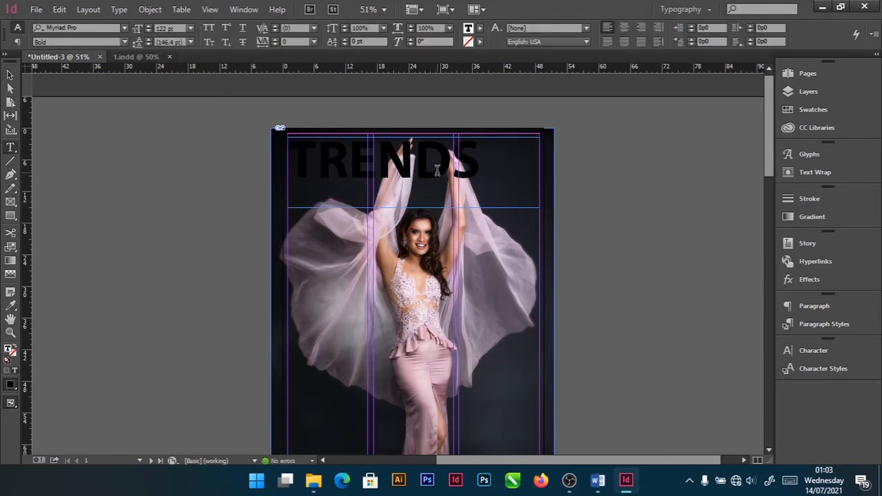
{"action": "left_click", "coordinate": [488, 160]}
{"action": "left_click_drag", "start_coordinate": [480, 158], "coordinate": [285, 138]}
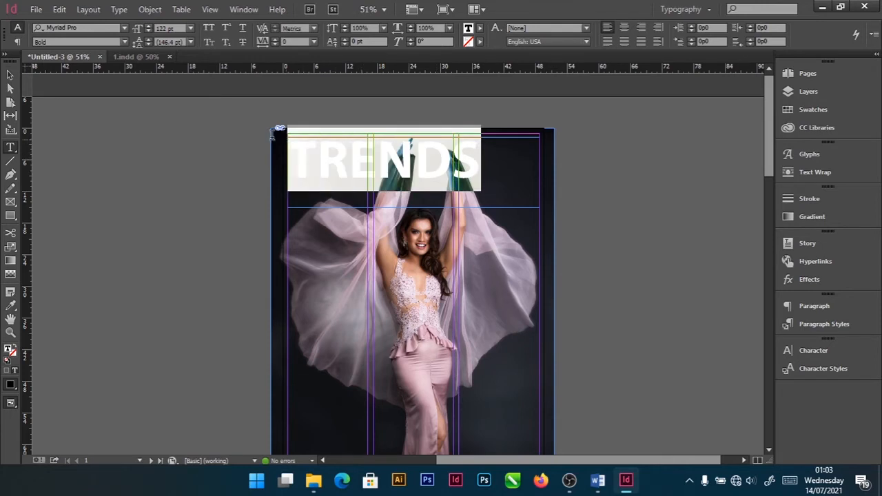
{"action": "left_click", "coordinate": [480, 28]}
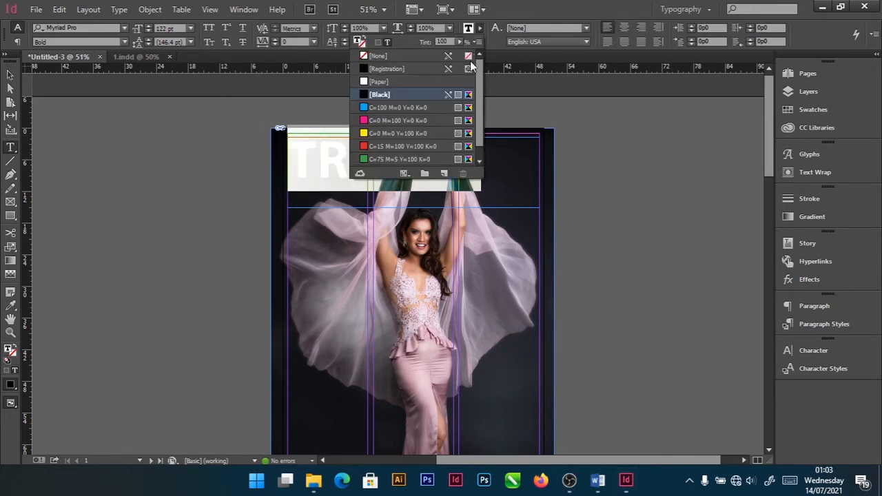
{"action": "left_click", "coordinate": [390, 132]}
{"action": "key", "text": "Escape"}
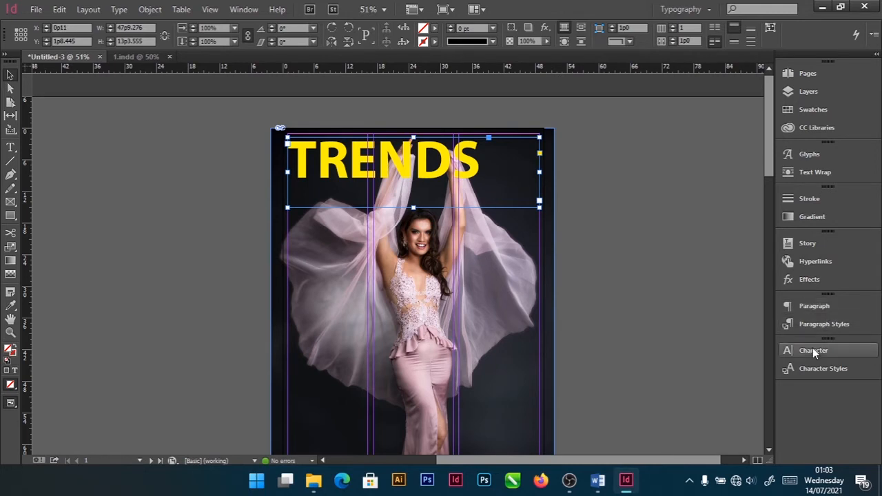
- Switch the workspace to Essentials and back to Typography
{"action": "left_click", "coordinate": [692, 11]}
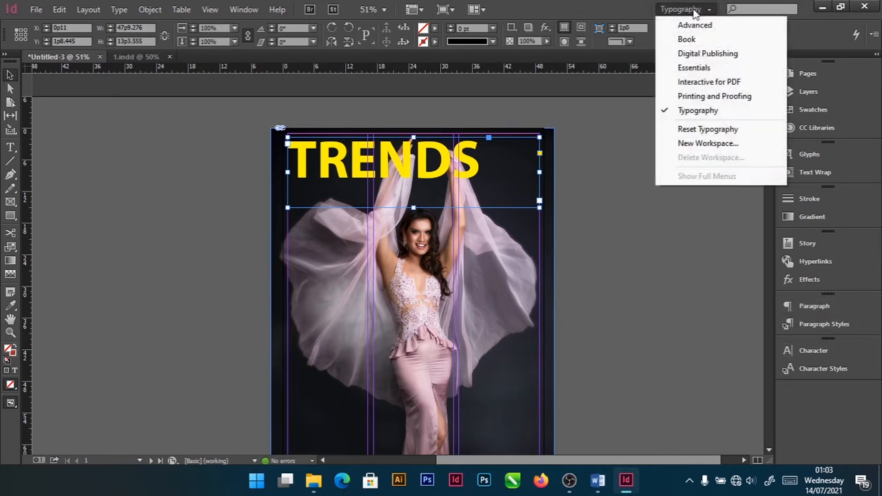
{"action": "left_click", "coordinate": [710, 68]}
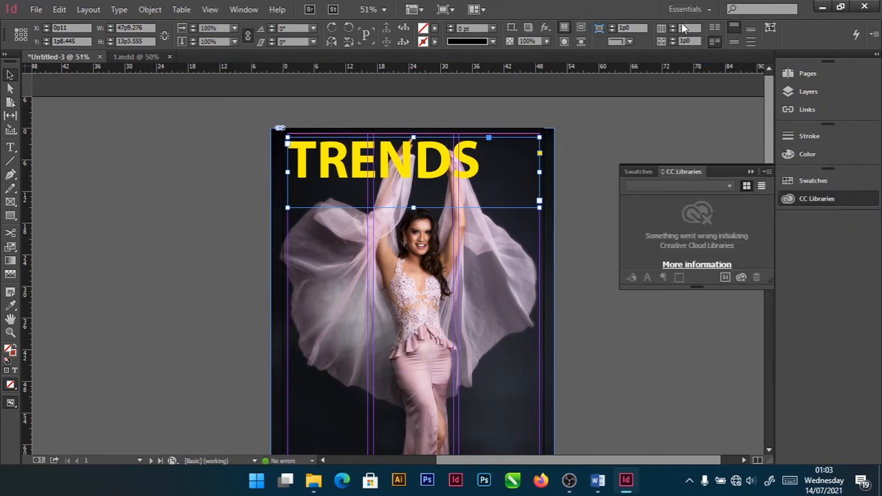
{"action": "left_click", "coordinate": [686, 10]}
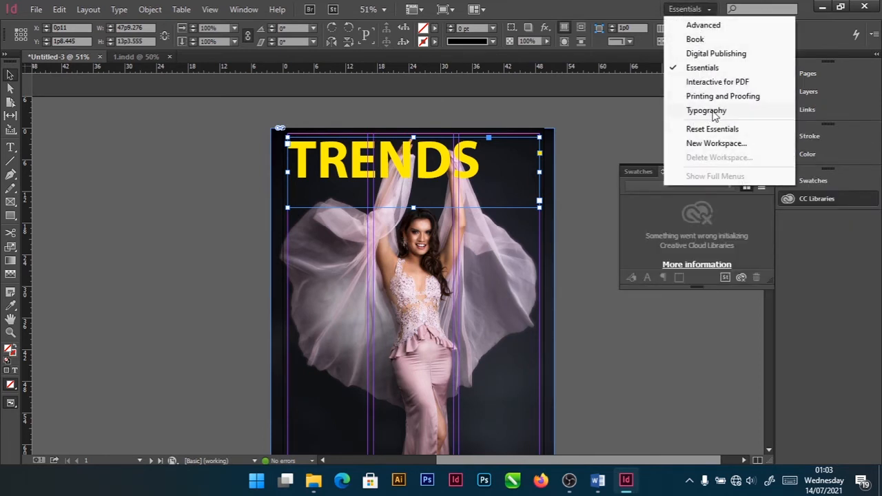
{"action": "left_click", "coordinate": [686, 10]}
{"action": "left_click", "coordinate": [691, 8]}
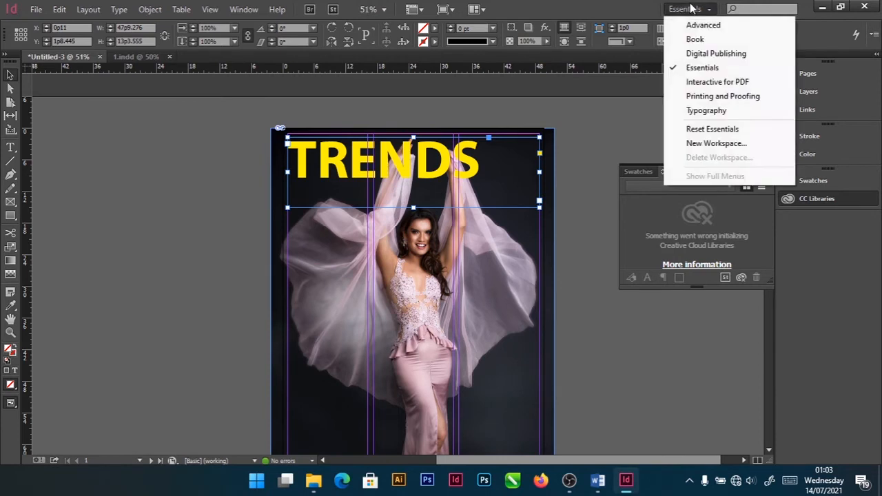
{"action": "left_click", "coordinate": [706, 111]}
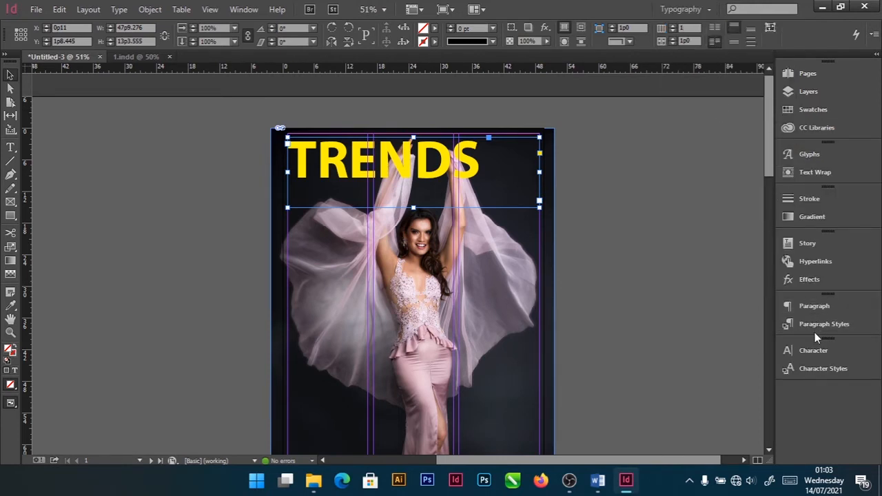
- Enlarge the TRENDS title to 158 pt to fill the frame's width and shorten the frame to about 11p4.5 high
{"action": "left_click", "coordinate": [820, 350]}
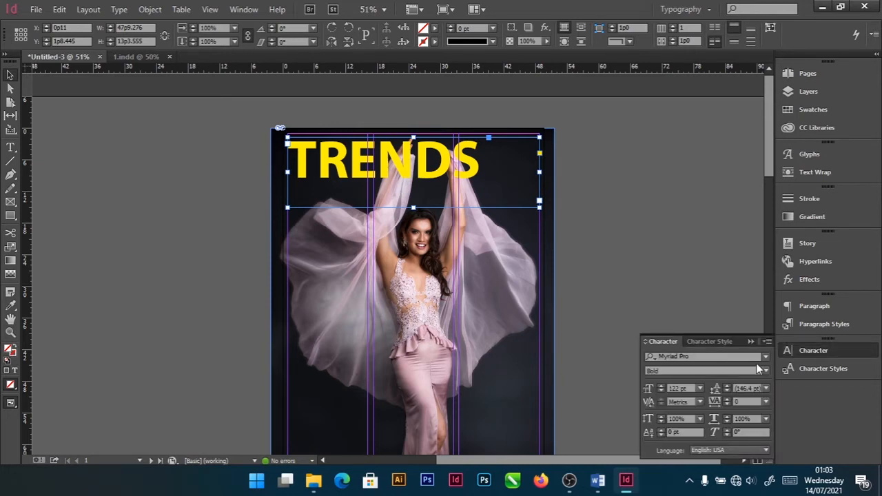
{"action": "left_click", "coordinate": [662, 387]}
{"action": "left_click", "coordinate": [662, 386]}
{"action": "left_click", "coordinate": [663, 387]}
{"action": "left_click", "coordinate": [662, 386]}
{"action": "left_click", "coordinate": [662, 387]}
{"action": "left_click", "coordinate": [662, 387]}
{"action": "left_click", "coordinate": [662, 386]}
{"action": "left_click", "coordinate": [662, 387]}
{"action": "left_click", "coordinate": [662, 387]}
{"action": "left_click", "coordinate": [662, 387]}
{"action": "left_click", "coordinate": [662, 386]}
{"action": "left_click", "coordinate": [662, 386]}
{"action": "left_click", "coordinate": [662, 387]}
{"action": "left_click", "coordinate": [662, 387]}
{"action": "left_click", "coordinate": [662, 387]}
{"action": "left_click", "coordinate": [662, 387]}
{"action": "left_click", "coordinate": [663, 386]}
{"action": "left_click", "coordinate": [663, 387]}
{"action": "left_click", "coordinate": [662, 387]}
{"action": "left_click", "coordinate": [662, 387]}
{"action": "left_click", "coordinate": [662, 387]}
{"action": "left_click", "coordinate": [662, 387]}
{"action": "left_click", "coordinate": [662, 386]}
{"action": "left_click", "coordinate": [662, 386]}
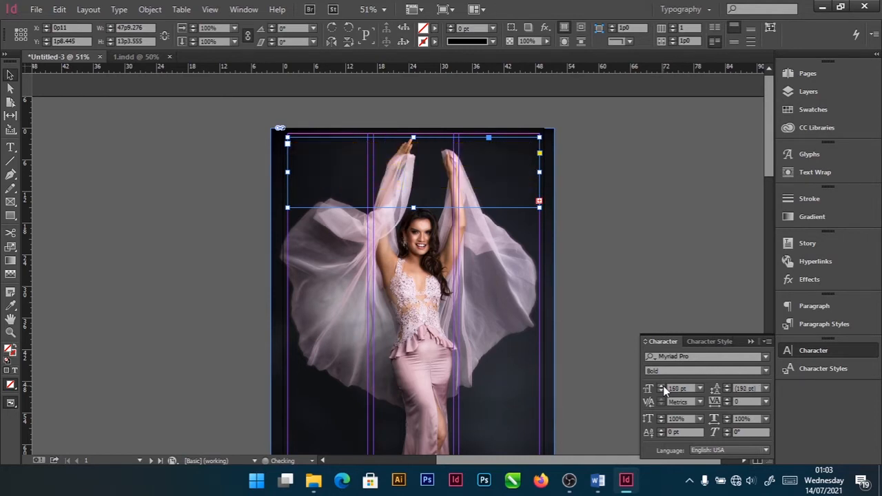
{"action": "left_click", "coordinate": [662, 393]}
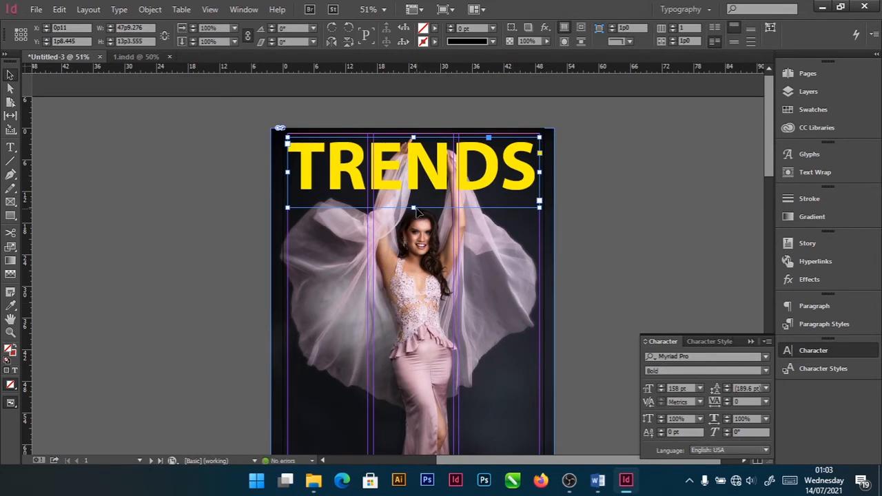
{"action": "left_click_drag", "start_coordinate": [413, 207], "coordinate": [414, 198]}
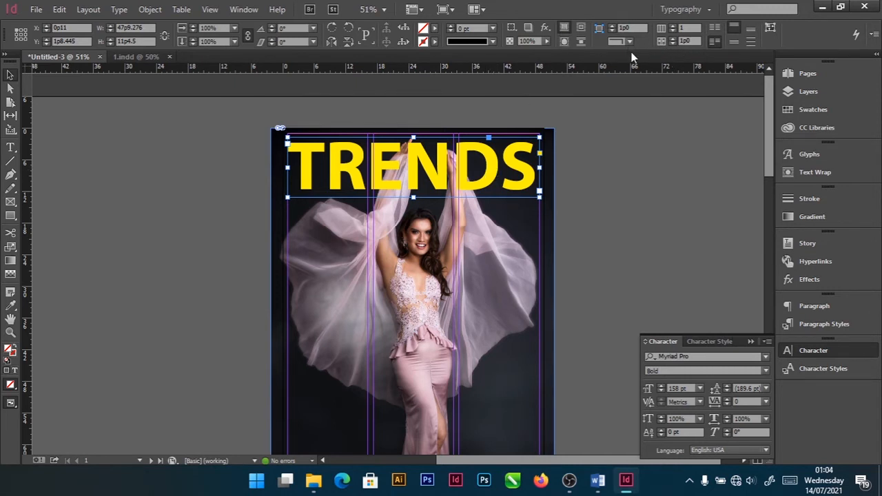
- Lower the opacity of the TRENDS title frame to 81% and deselect it
{"action": "left_click", "coordinate": [547, 41]}
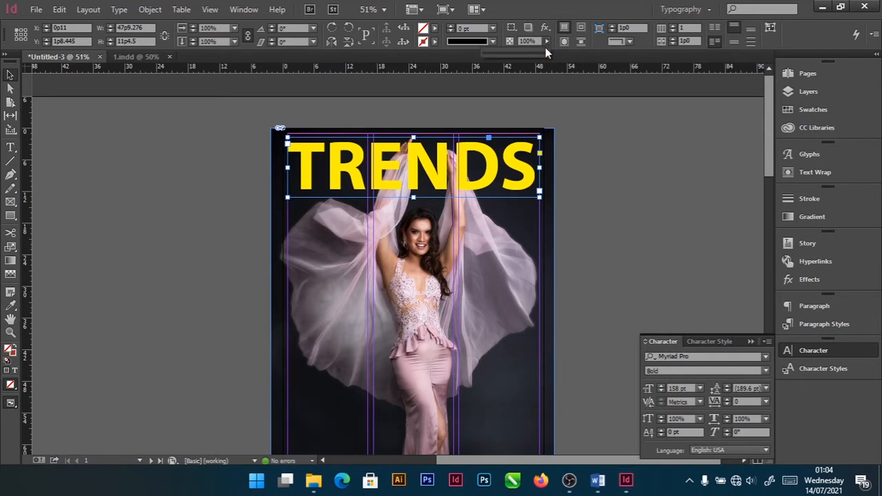
{"action": "left_click_drag", "start_coordinate": [536, 54], "coordinate": [528, 53]}
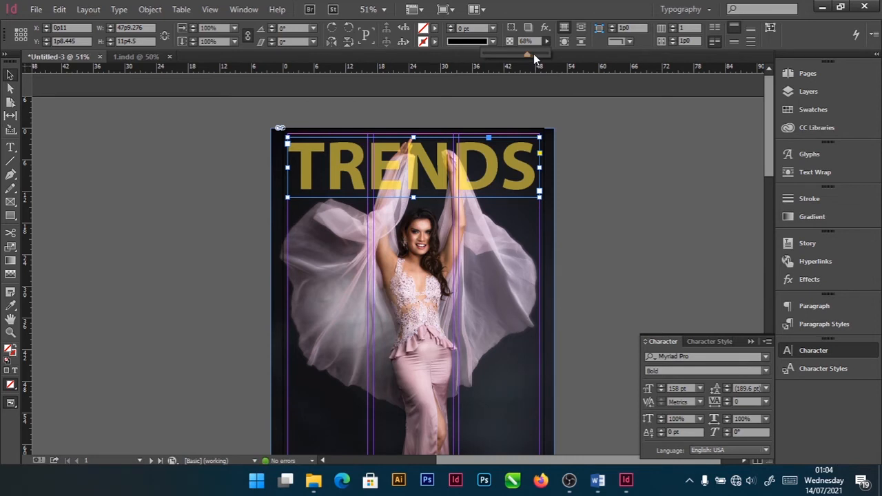
{"action": "left_click", "coordinate": [535, 54]}
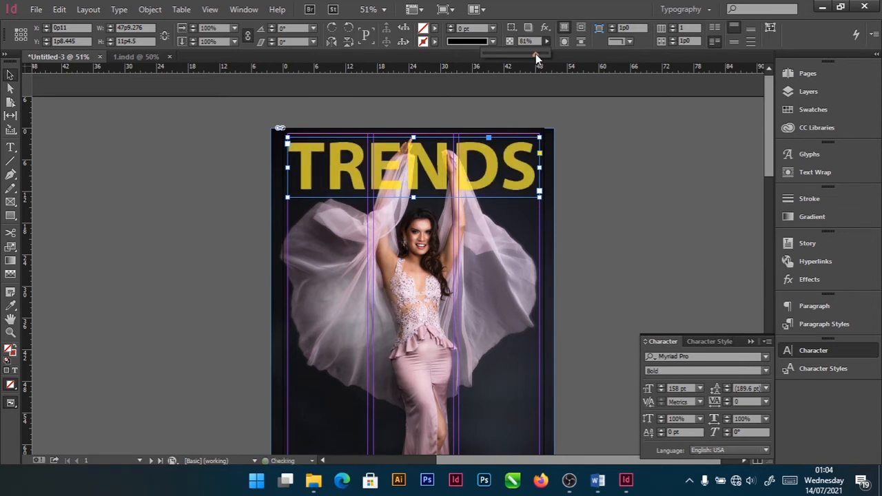
{"action": "left_click", "coordinate": [626, 203]}
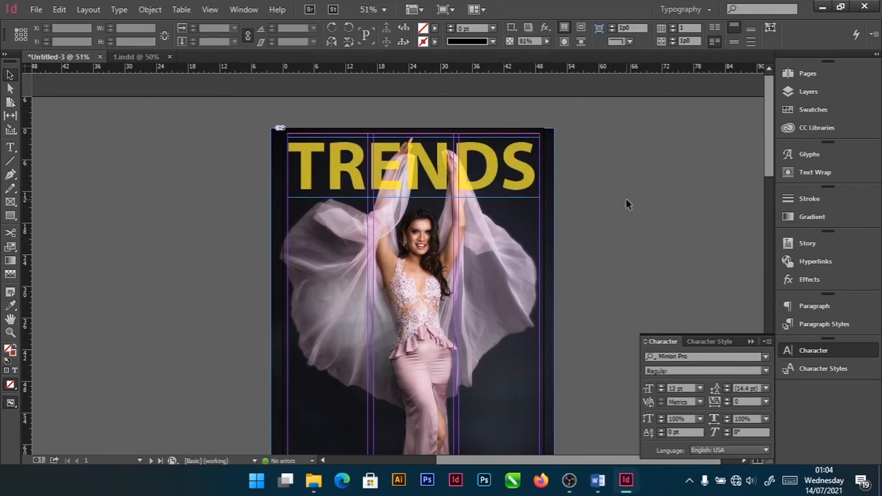
- Compare the title with 1.indd, try the Regular style on TRENDS, then set it to Myriad Pro Semibold and deselect it
{"action": "left_click", "coordinate": [117, 55]}
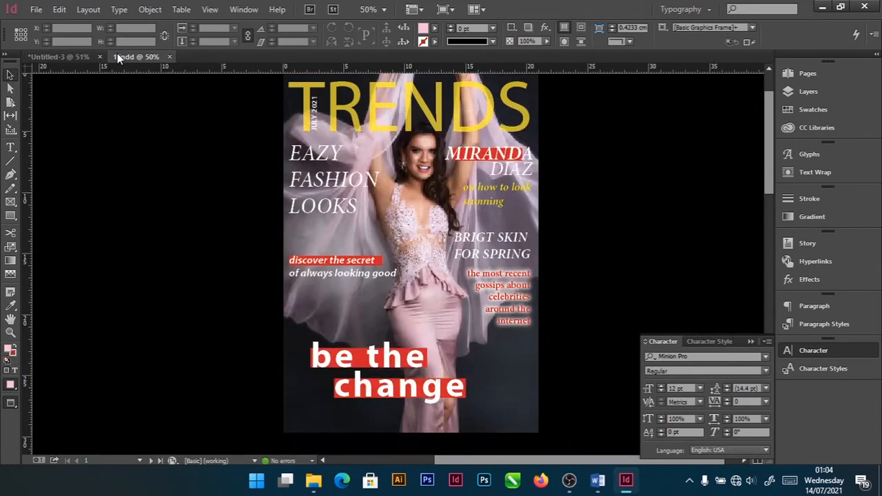
{"action": "left_click", "coordinate": [55, 57]}
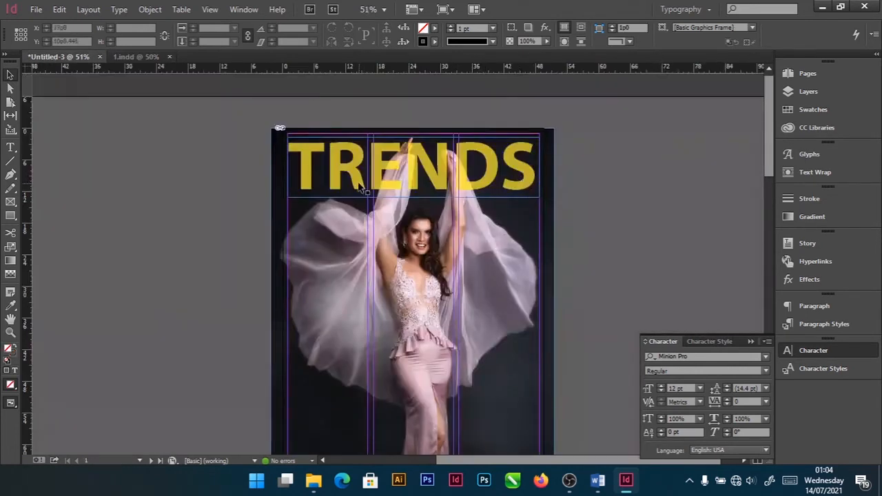
{"action": "double_click", "coordinate": [348, 166]}
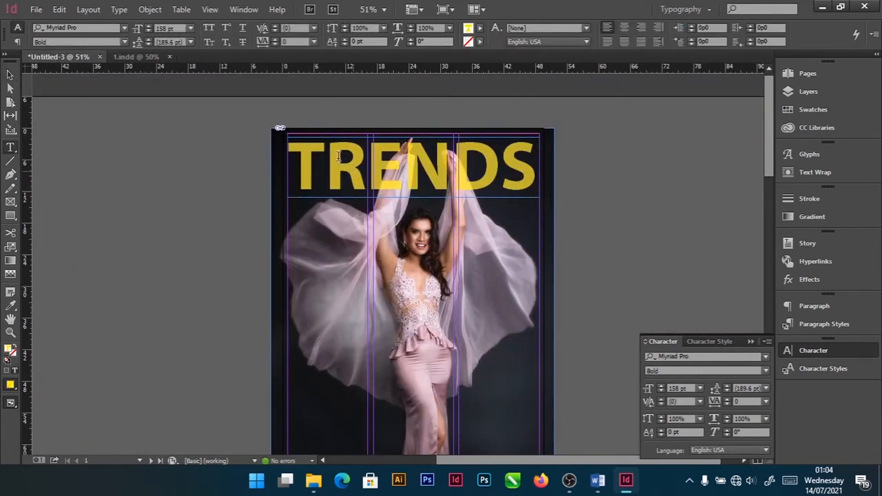
{"action": "left_click", "coordinate": [292, 156]}
{"action": "key", "text": "ctrl+a"}
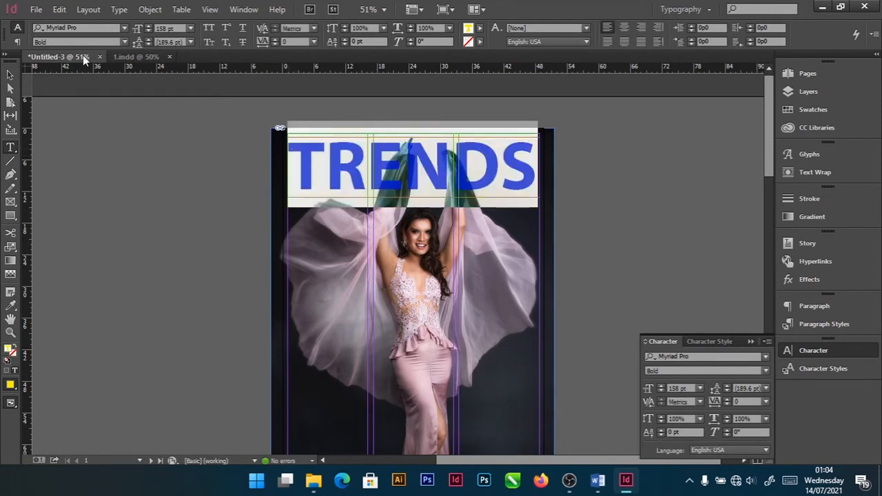
{"action": "left_click", "coordinate": [120, 41]}
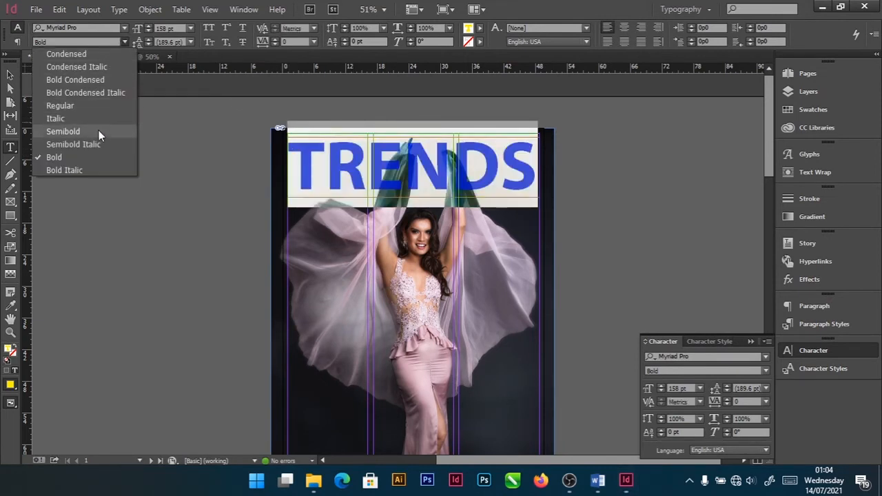
{"action": "left_click", "coordinate": [97, 108]}
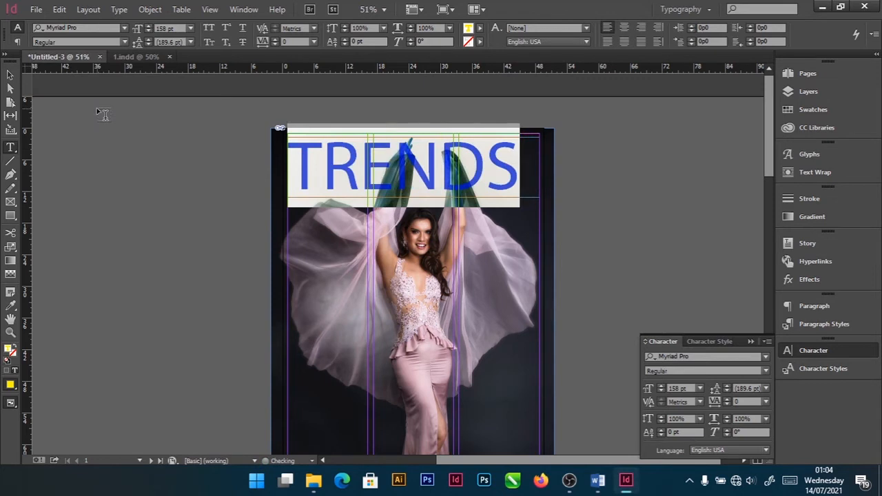
{"action": "left_click", "coordinate": [125, 40]}
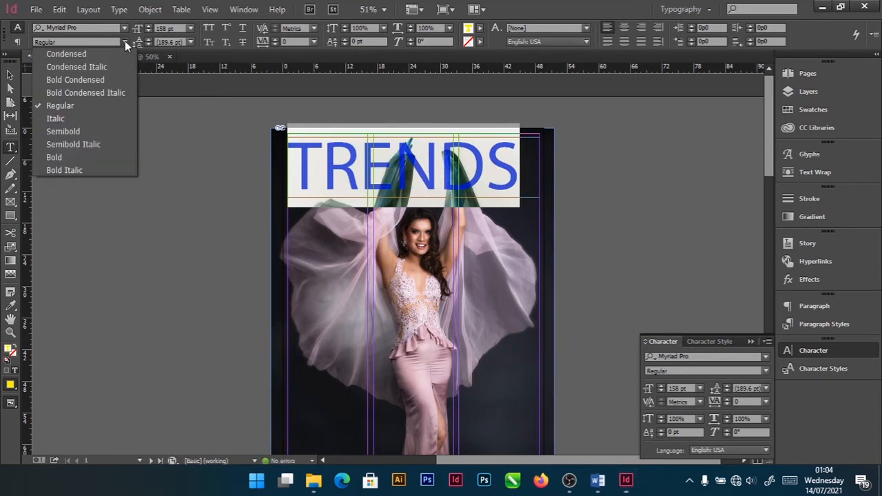
{"action": "left_click", "coordinate": [98, 129]}
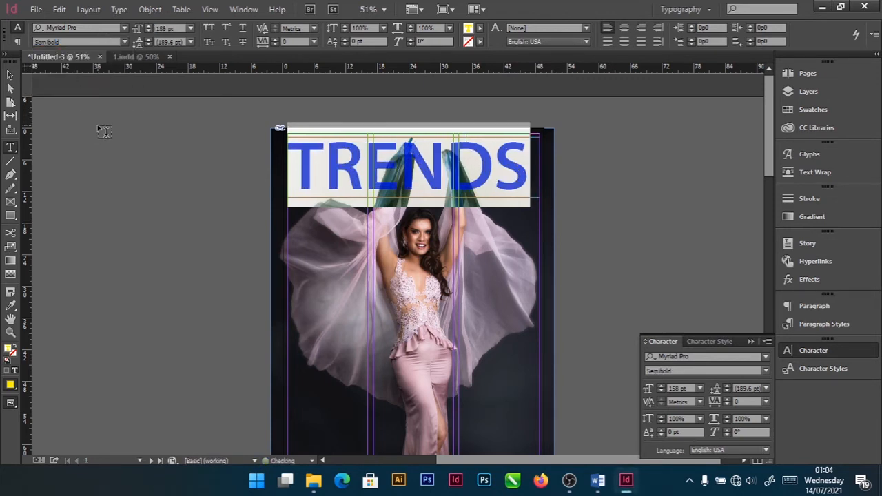
{"action": "left_click", "coordinate": [9, 75]}
{"action": "left_click", "coordinate": [82, 128]}
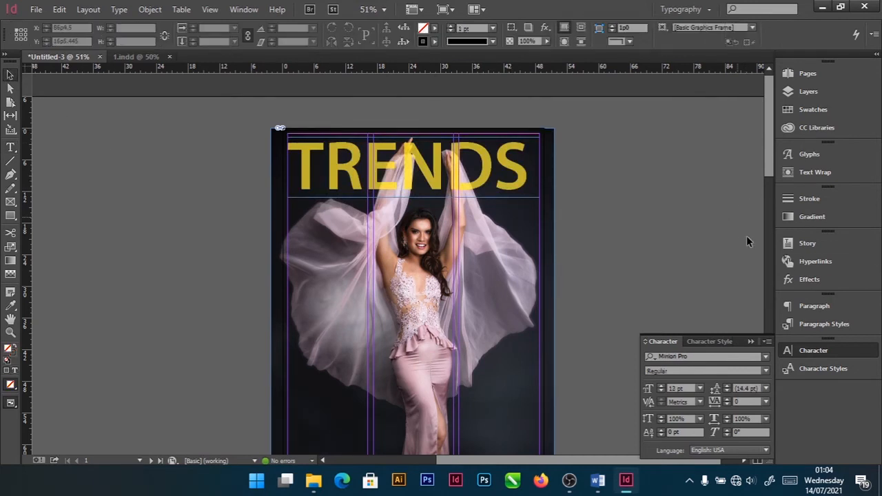
- Check the date line in 1.indd, then draw a text frame about 18p4.5 by 4p3 beside the Untitled-3 cover and enter JULY 2021
{"action": "left_click", "coordinate": [133, 56]}
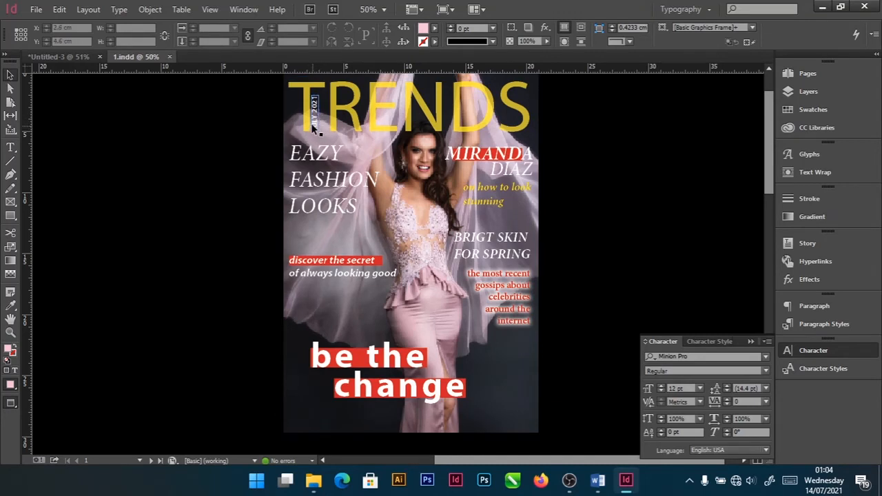
{"action": "left_click", "coordinate": [83, 57]}
{"action": "left_click", "coordinate": [11, 146]}
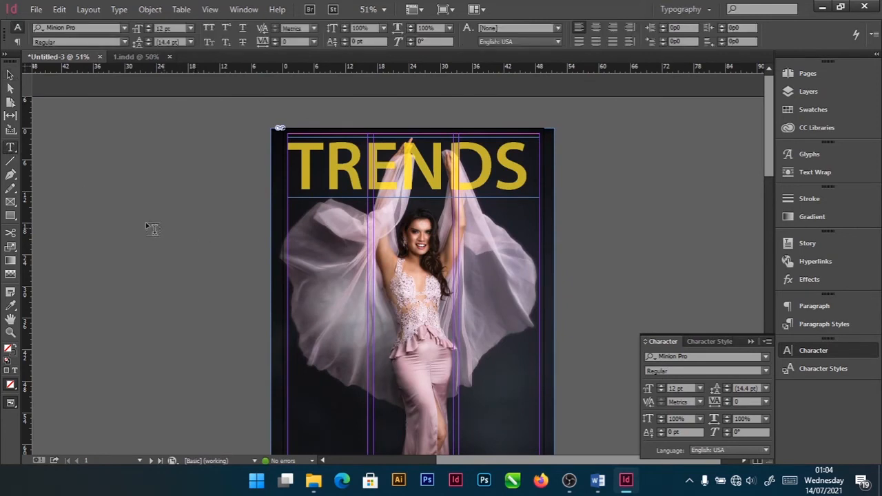
{"action": "left_click_drag", "start_coordinate": [92, 192], "coordinate": [189, 214]}
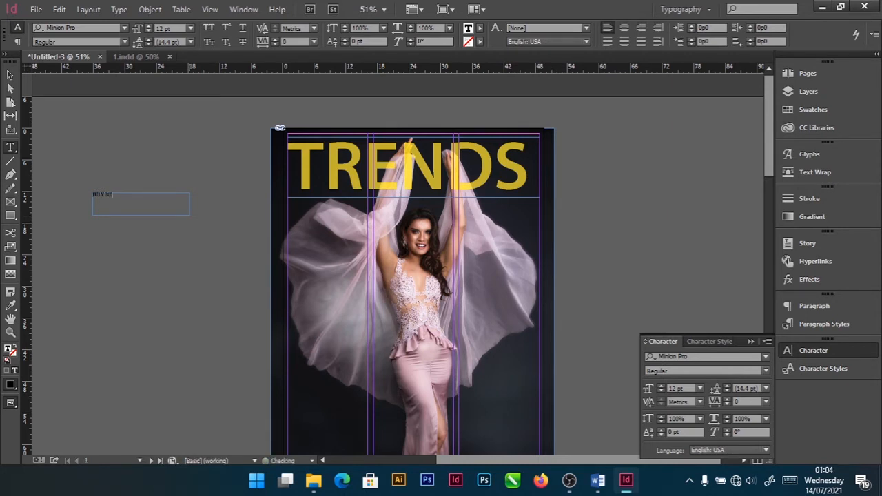
- Set the JULY 2021 text to 29 pt Minion Pro Semibold
{"action": "left_click_drag", "start_coordinate": [126, 194], "coordinate": [75, 195]}
{"action": "left_click", "coordinate": [148, 24]}
{"action": "left_click", "coordinate": [148, 25]}
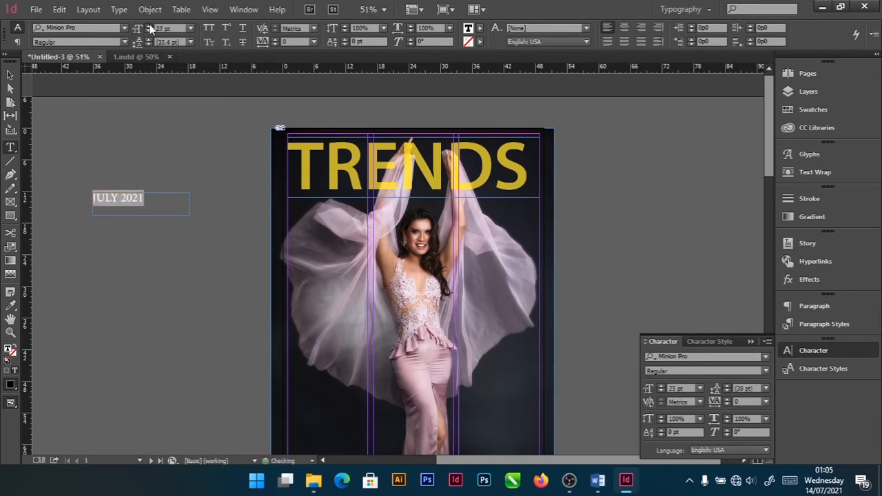
{"action": "left_click", "coordinate": [122, 41]}
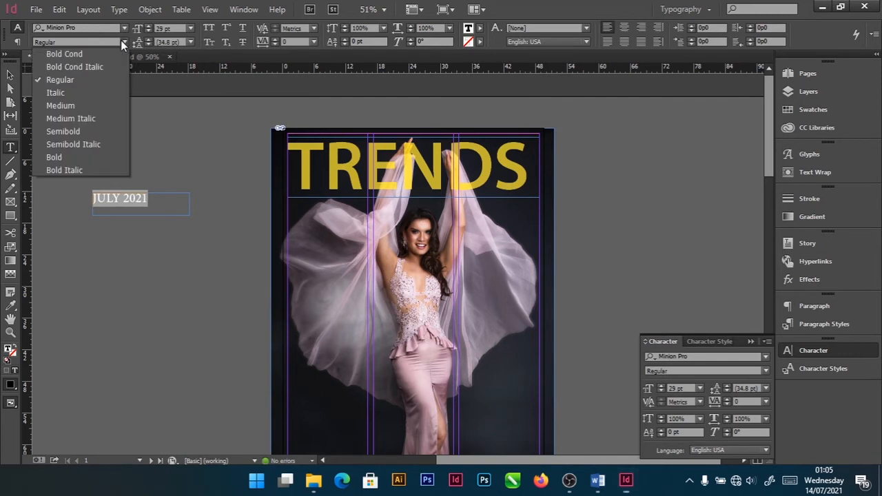
{"action": "left_click", "coordinate": [88, 130]}
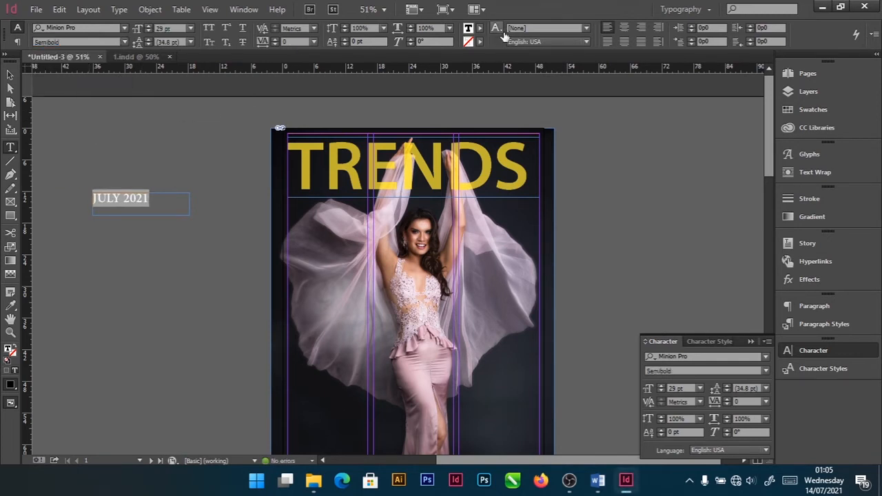
- Colour the JULY 2021 text with the [Paper] swatch and leave text editing with its frame selected
{"action": "left_click", "coordinate": [481, 29]}
{"action": "left_click", "coordinate": [399, 81]}
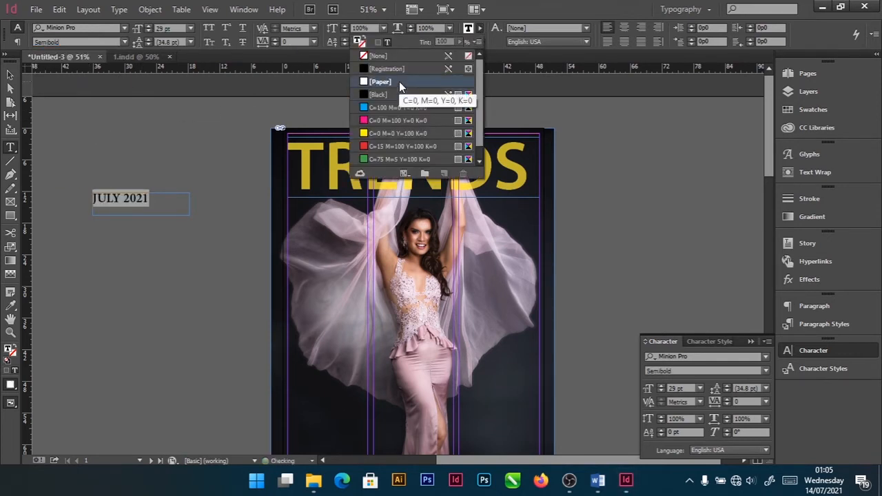
{"action": "left_click", "coordinate": [9, 76]}
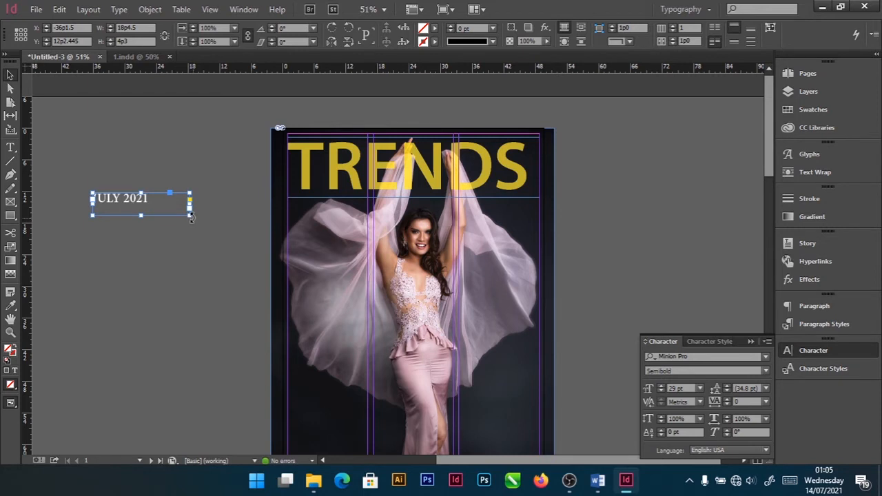
- Shrink the JULY 2021 text frame to about 11p1.5 by 2p4.5 so it fits closely around the text
{"action": "left_click_drag", "start_coordinate": [189, 216], "coordinate": [155, 209]}
{"action": "left_click", "coordinate": [171, 206]}
{"action": "left_click", "coordinate": [148, 200]}
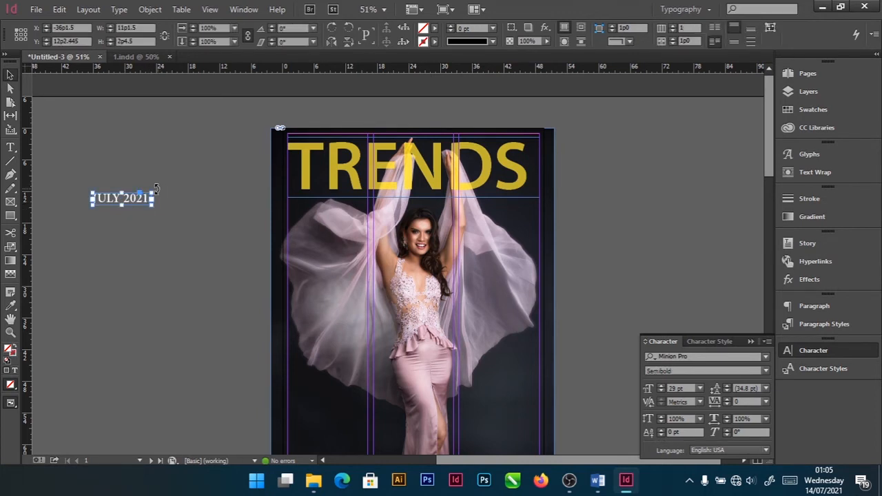
- Rotate the JULY 2021 frame 90° to read upwards and move it onto the stem of the T in TRENDS
{"action": "left_click_drag", "start_coordinate": [156, 188], "coordinate": [93, 158]}
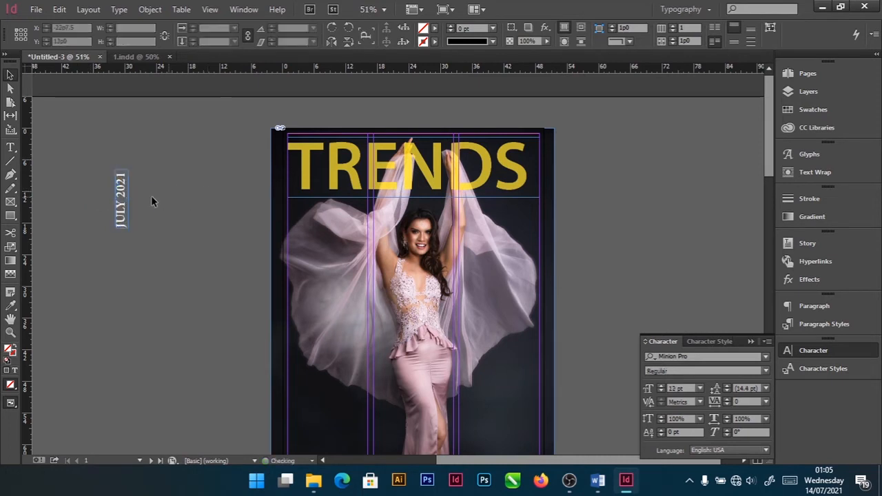
{"action": "left_click", "coordinate": [161, 200]}
{"action": "left_click_drag", "start_coordinate": [121, 213], "coordinate": [317, 174]}
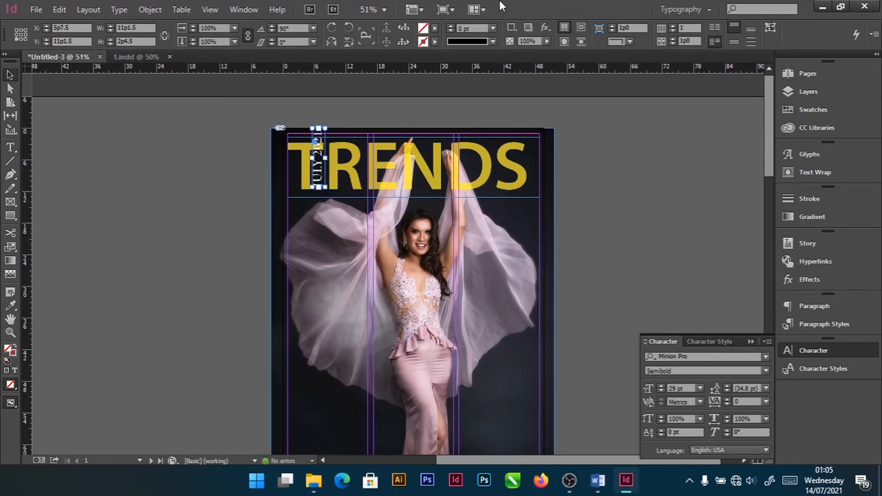
- Set the JULY 2021 text to 18 pt, shorten its frame to fit the text, and deselect it
{"action": "left_click", "coordinate": [661, 392]}
{"action": "left_click", "coordinate": [661, 391]}
{"action": "left_click", "coordinate": [661, 391]}
{"action": "left_click", "coordinate": [661, 391]}
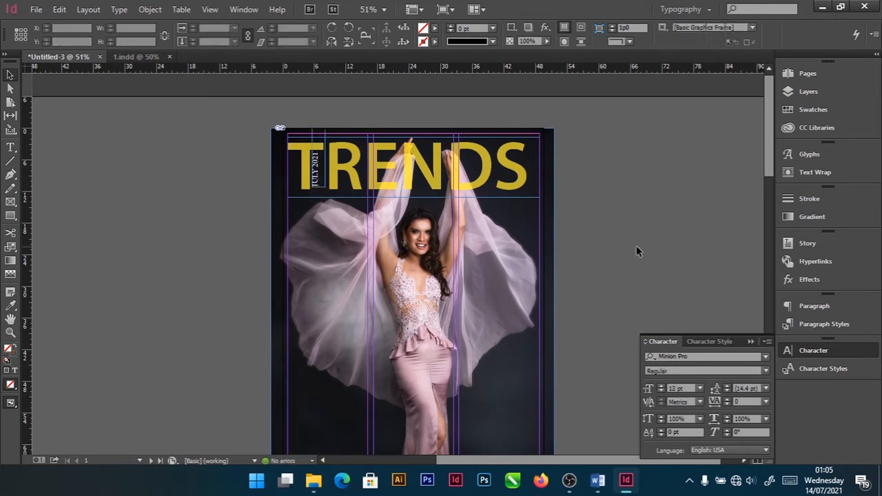
{"action": "left_click", "coordinate": [322, 157]}
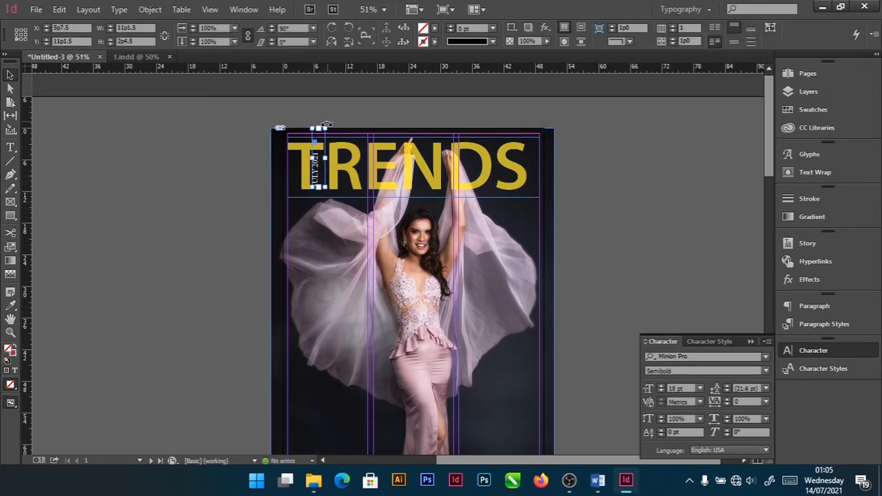
{"action": "left_click", "coordinate": [646, 179]}
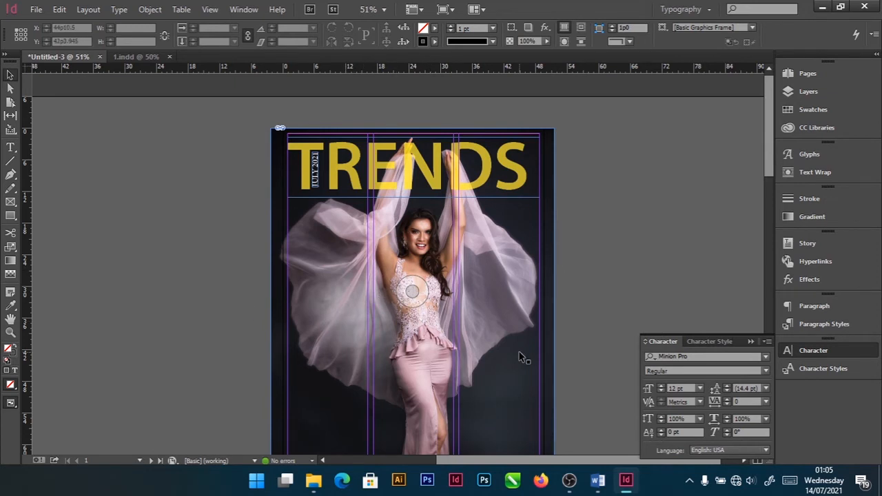
- Preview the cover without guides, then inspect the character formatting of the EAZY FASHION LOOKS headline in 1.indd
{"action": "key", "text": "w"}
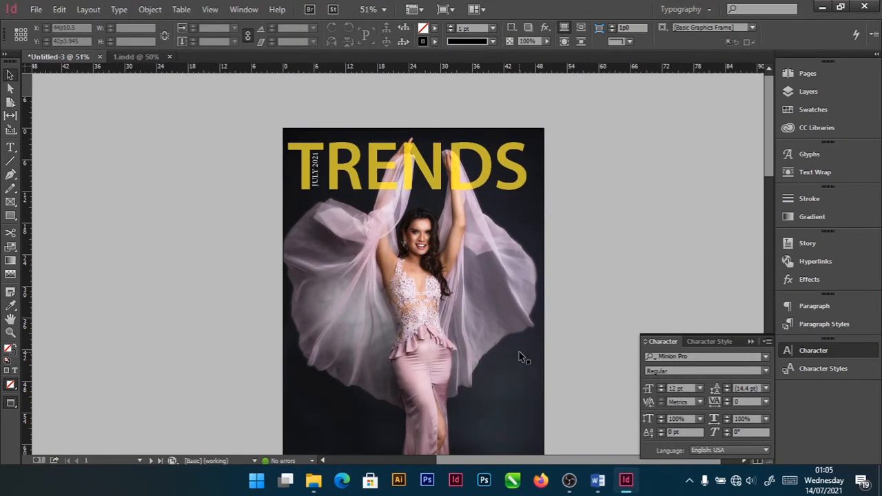
{"action": "scroll", "coordinate": [506, 434], "scroll_direction": "down", "scroll_amount": 5}
{"action": "scroll", "coordinate": [506, 428], "scroll_direction": "up", "scroll_amount": 5}
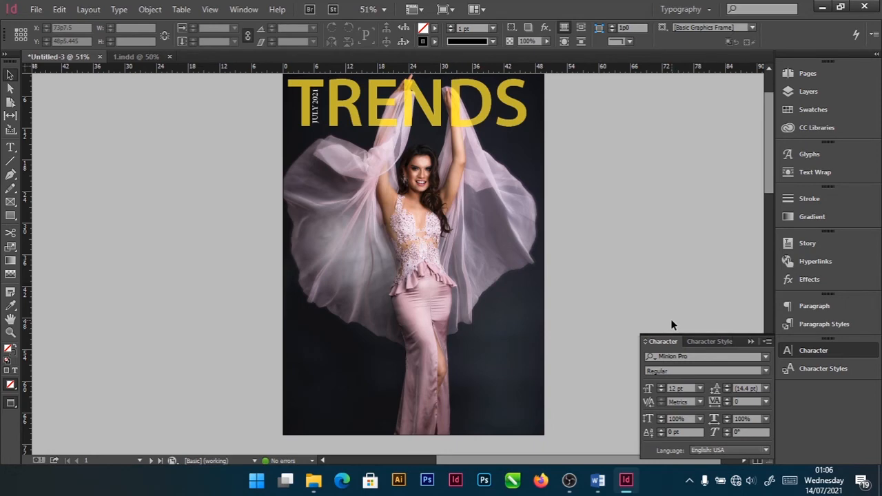
{"action": "key", "text": "w"}
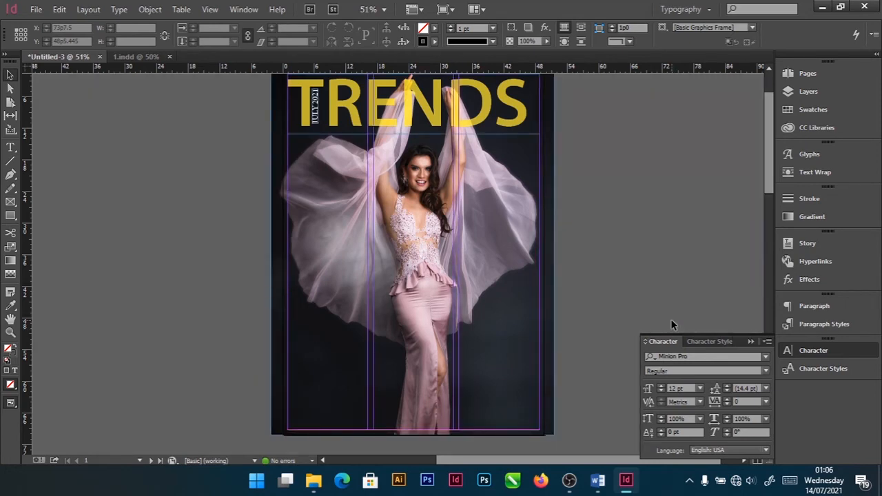
{"action": "scroll", "coordinate": [662, 297], "scroll_direction": "up", "scroll_amount": 1}
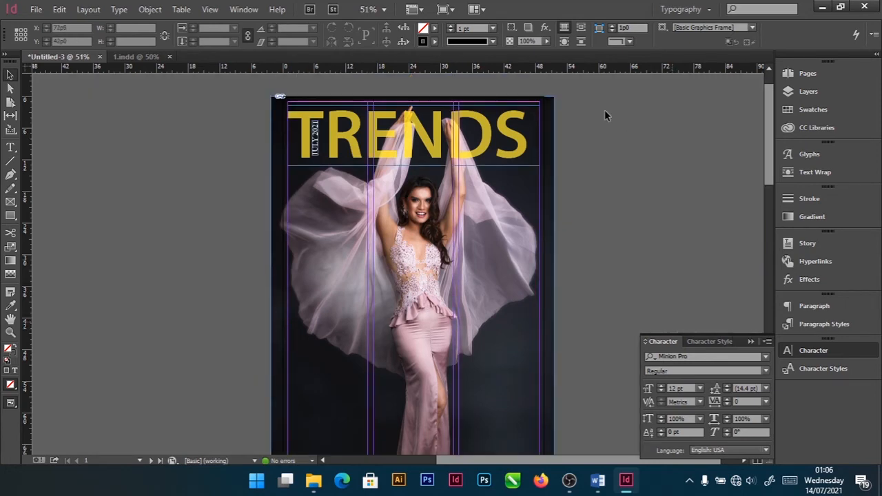
{"action": "left_click", "coordinate": [131, 57]}
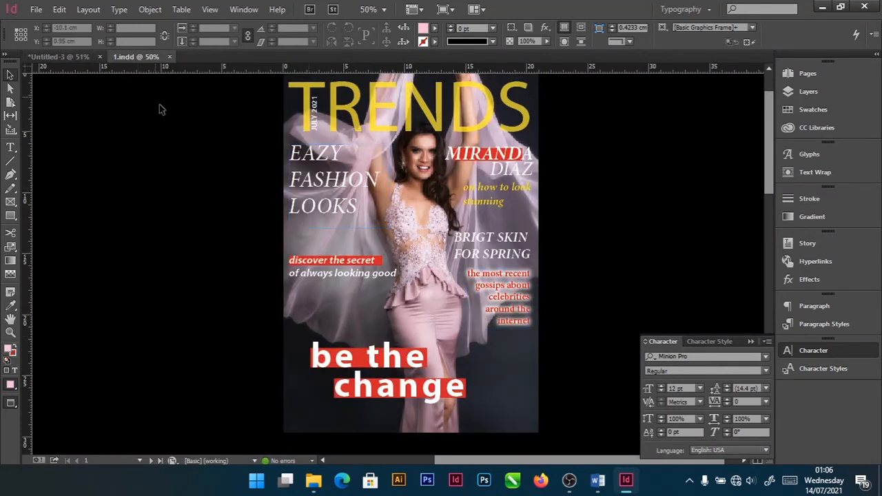
{"action": "double_click", "coordinate": [314, 153]}
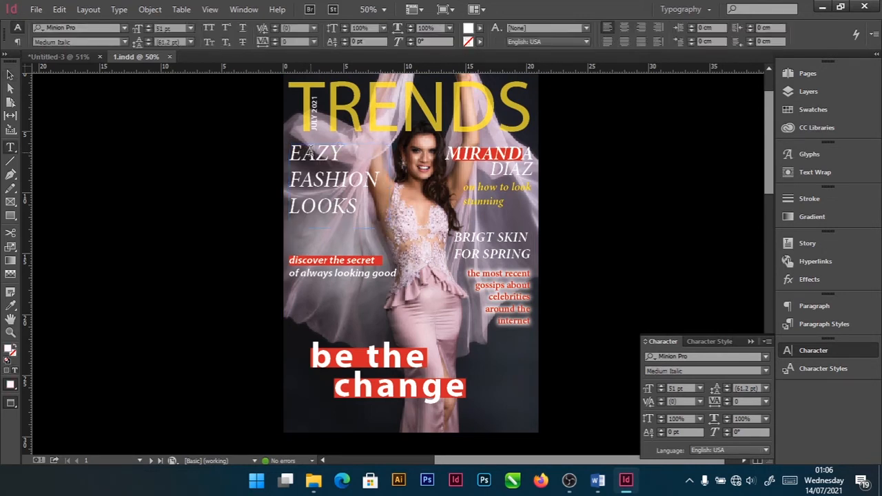
- Draw a text frame about 35p6 by 19p7.5 beside the Untitled-3 cover and enter EASY, FASHION and LOOKS on three lines
{"action": "left_click", "coordinate": [73, 59]}
{"action": "left_click", "coordinate": [11, 147]}
{"action": "left_click_drag", "start_coordinate": [158, 243], "coordinate": [255, 293]}
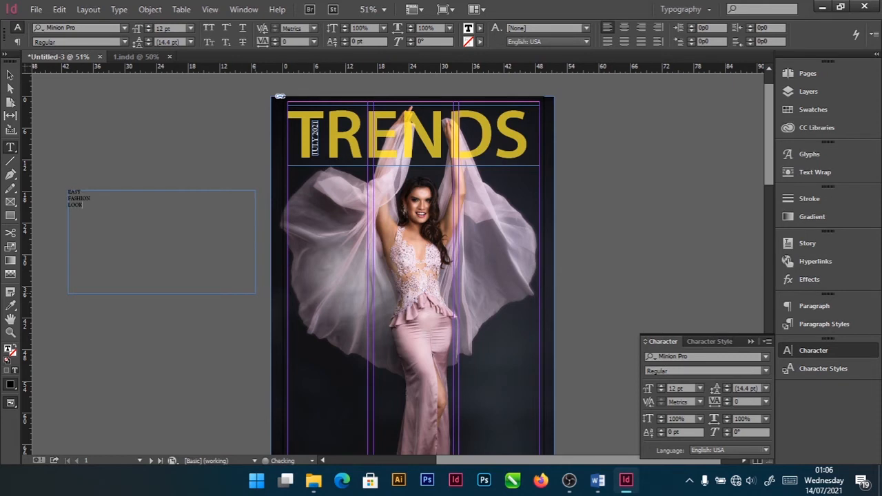
- Set the EASY FASHION LOOKS text to 36 pt Minion Pro Semibold and move its frame onto the cover below TRENDS, along the left margin
{"action": "left_click_drag", "start_coordinate": [87, 204], "coordinate": [61, 181]}
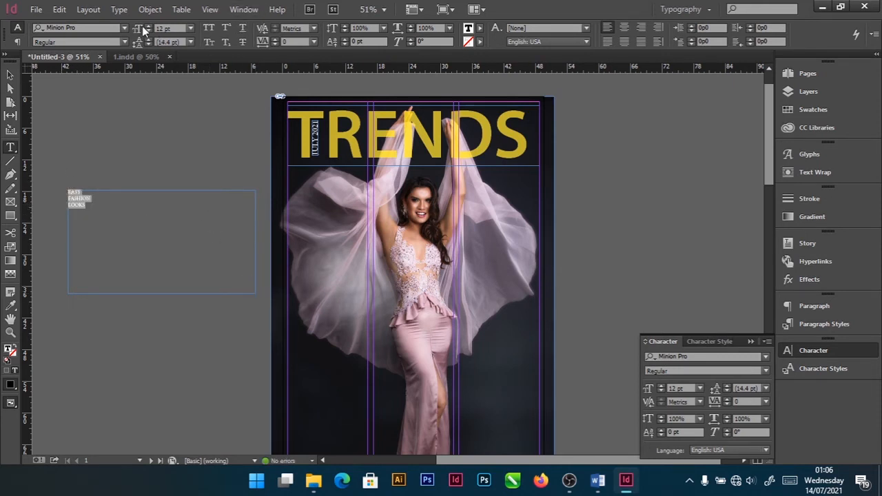
{"action": "left_click", "coordinate": [148, 24]}
{"action": "left_click", "coordinate": [148, 24]}
{"action": "left_click", "coordinate": [148, 25]}
{"action": "left_click", "coordinate": [148, 24]}
{"action": "left_click", "coordinate": [148, 24]}
{"action": "left_click", "coordinate": [148, 24]}
{"action": "left_click", "coordinate": [148, 24]}
{"action": "left_click", "coordinate": [148, 24]}
{"action": "left_click", "coordinate": [148, 25]}
{"action": "left_click", "coordinate": [148, 25]}
{"action": "left_click", "coordinate": [149, 24]}
{"action": "left_click", "coordinate": [148, 24]}
{"action": "left_click", "coordinate": [148, 24]}
{"action": "left_click", "coordinate": [148, 24]}
{"action": "left_click", "coordinate": [148, 25]}
{"action": "left_click", "coordinate": [148, 24]}
{"action": "left_click", "coordinate": [123, 42]}
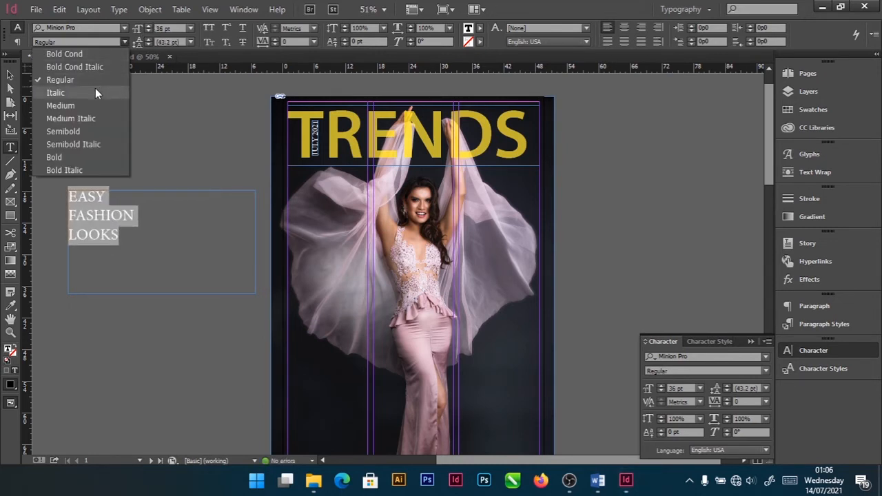
{"action": "left_click", "coordinate": [76, 131]}
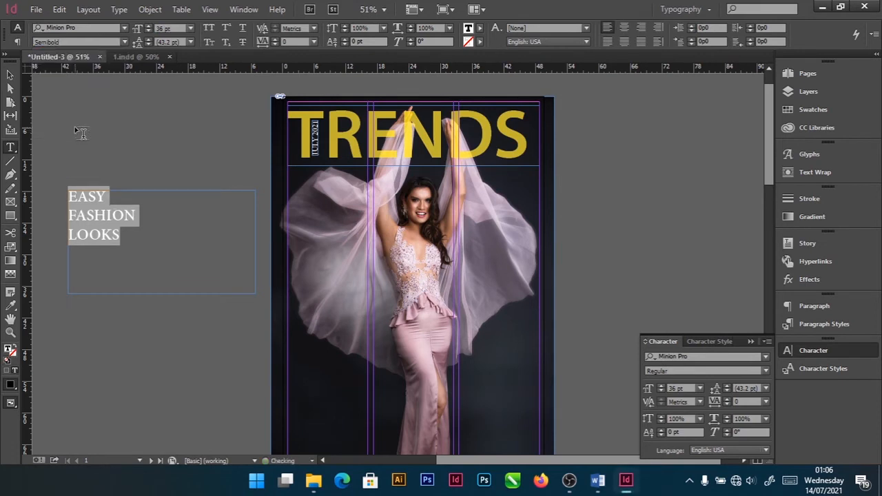
{"action": "left_click", "coordinate": [9, 74]}
{"action": "left_click_drag", "start_coordinate": [86, 203], "coordinate": [303, 194]}
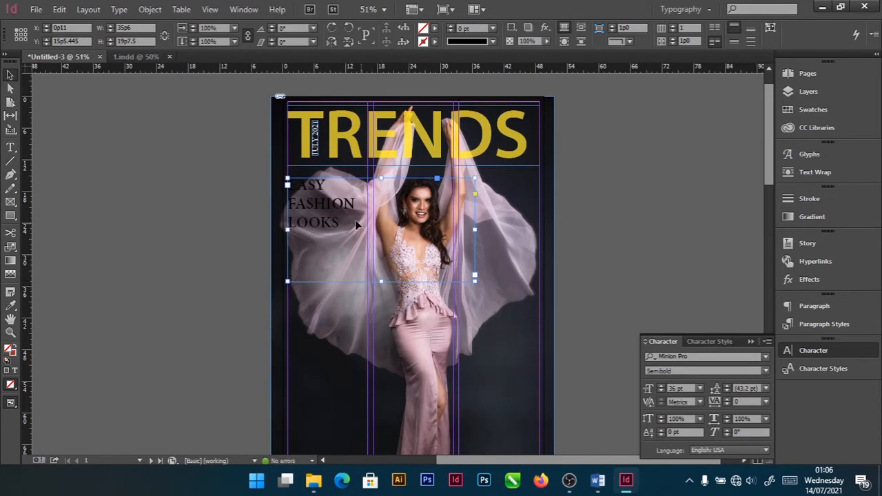
- Colour the EASY FASHION LOOKS text with the [Paper] swatch and shrink its frame to fit the three lines
{"action": "double_click", "coordinate": [331, 206]}
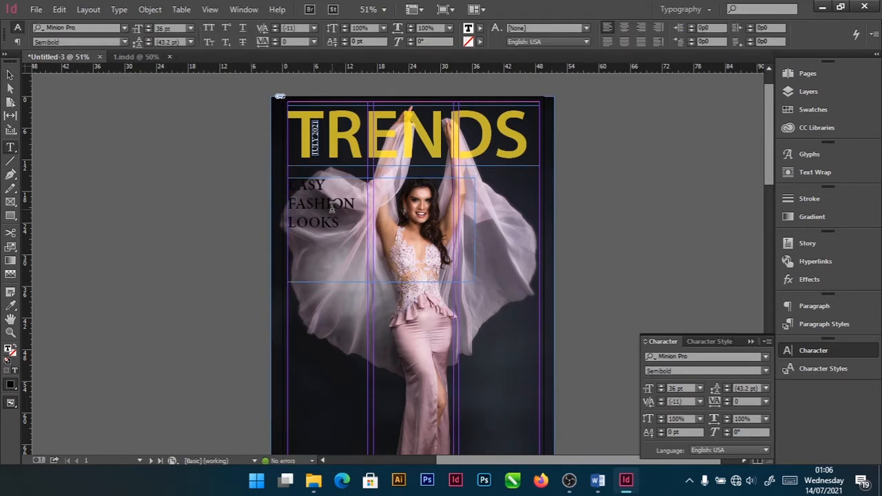
{"action": "left_click_drag", "start_coordinate": [341, 225], "coordinate": [270, 166]}
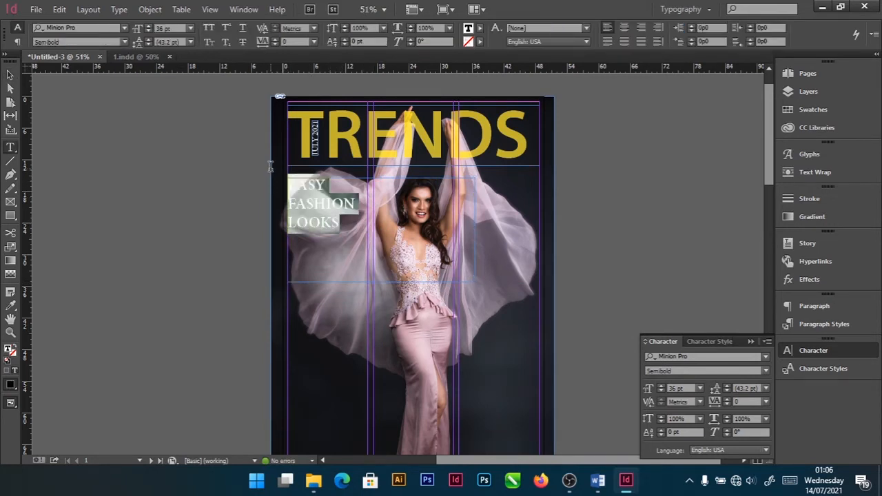
{"action": "left_click", "coordinate": [480, 29]}
{"action": "left_click", "coordinate": [383, 81]}
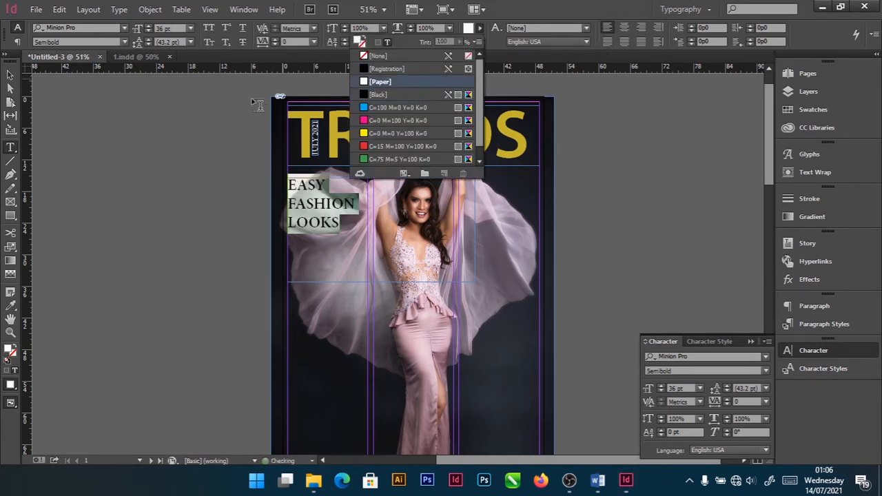
{"action": "left_click", "coordinate": [11, 74]}
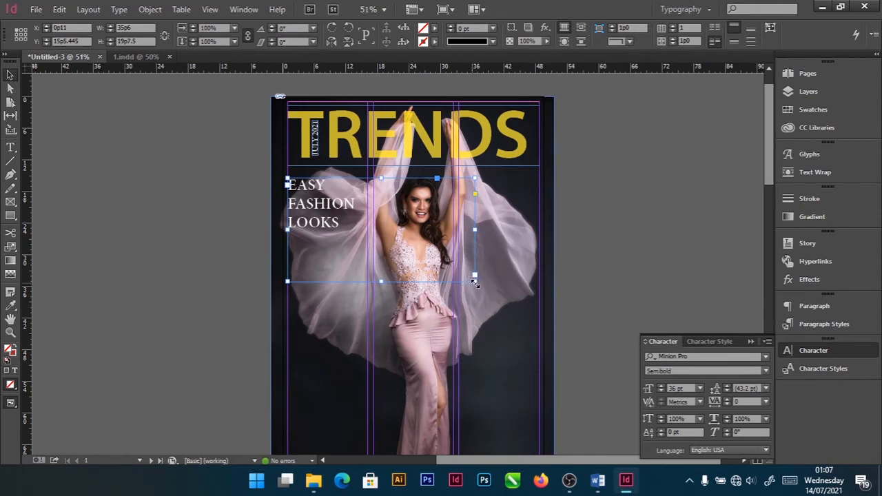
{"action": "left_click_drag", "start_coordinate": [472, 281], "coordinate": [354, 237]}
{"action": "left_click", "coordinate": [172, 199]}
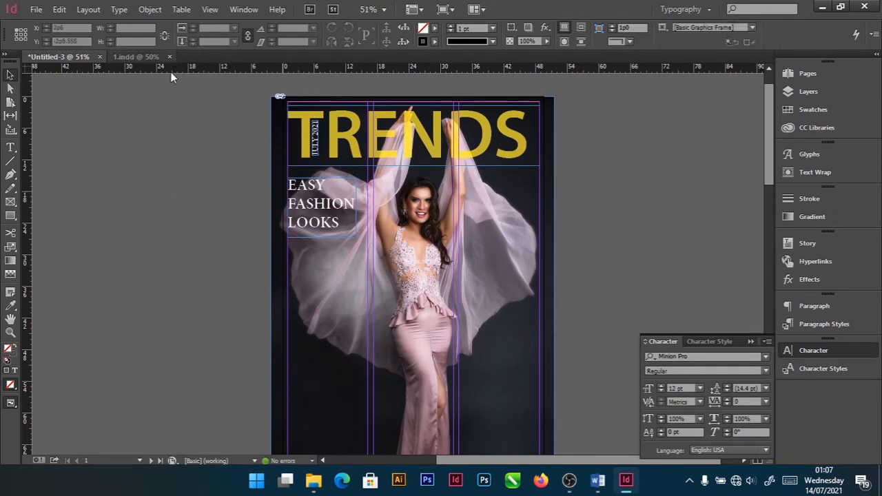
- Copy the "discover the secret of always looking good" text from 1.indd into a new text frame about 32p6 by 14p1.5 beside the Untitled-3 cover
{"action": "left_click", "coordinate": [123, 55]}
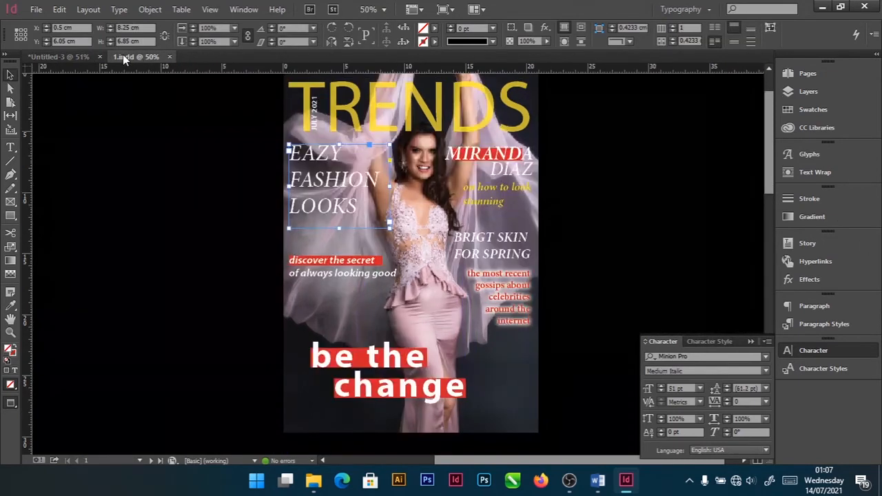
{"action": "double_click", "coordinate": [320, 272]}
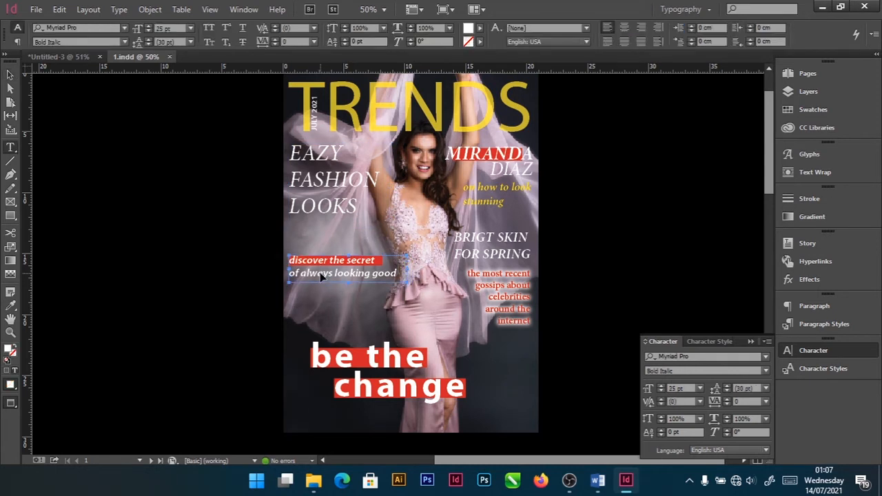
{"action": "key", "text": "ctrl+a"}
{"action": "key", "text": "ctrl+c"}
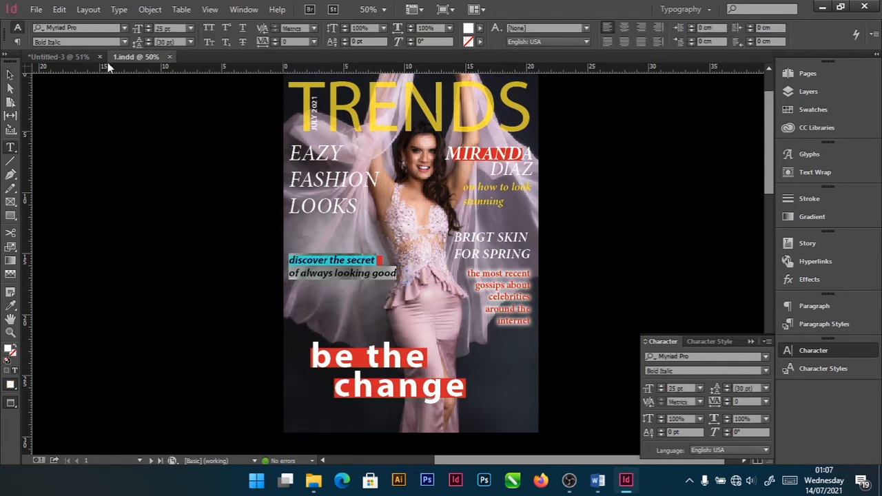
{"action": "left_click", "coordinate": [68, 58]}
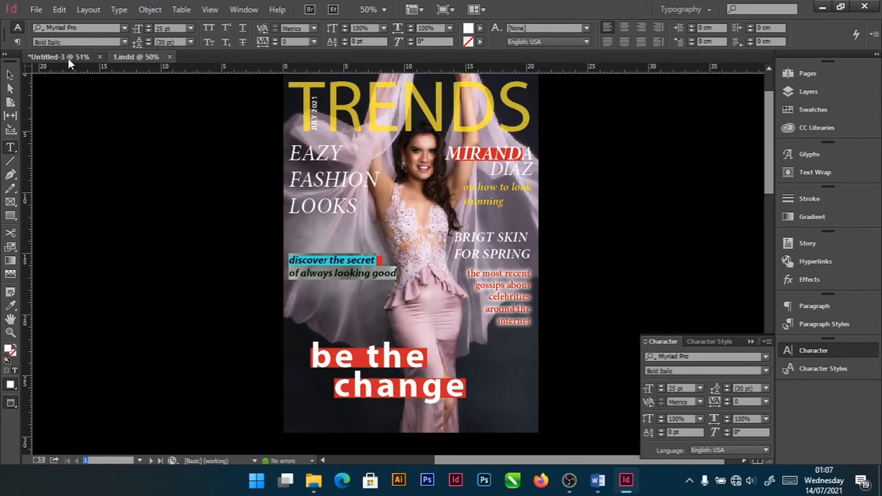
{"action": "left_click", "coordinate": [11, 147]}
{"action": "left_click_drag", "start_coordinate": [76, 259], "coordinate": [247, 333]}
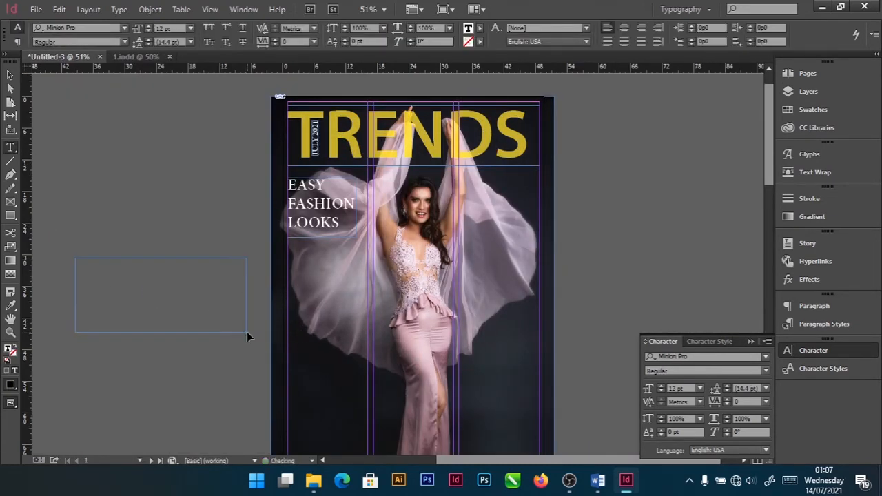
{"action": "key", "text": "ctrl+v"}
{"action": "left_click", "coordinate": [11, 73]}
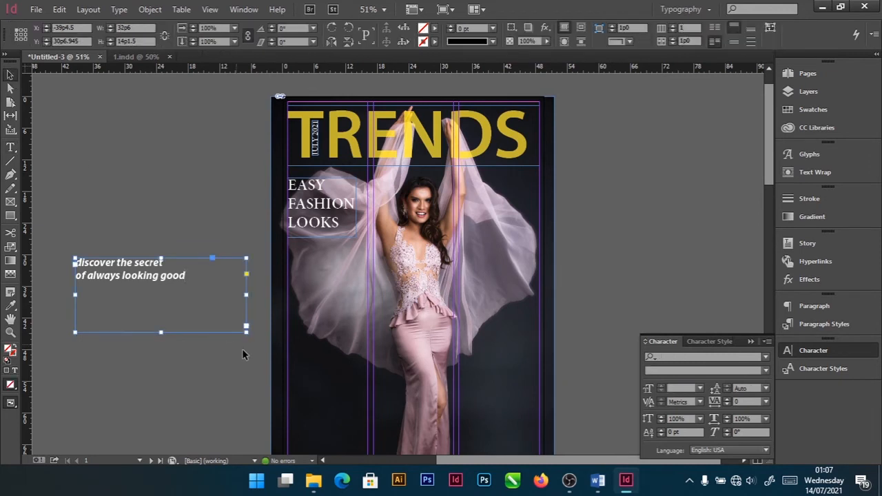
- Resize the "discover the secret" frame to about 22p7.5 by 4p10.5, keeping two lines, and place it on the cover below EASY FASHION LOOKS
{"action": "double_click", "coordinate": [246, 331]}
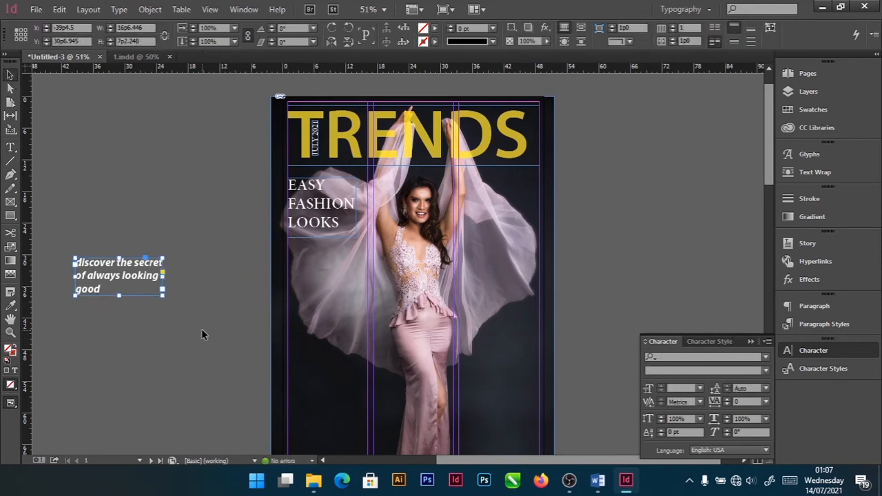
{"action": "key", "text": "ctrl+z"}
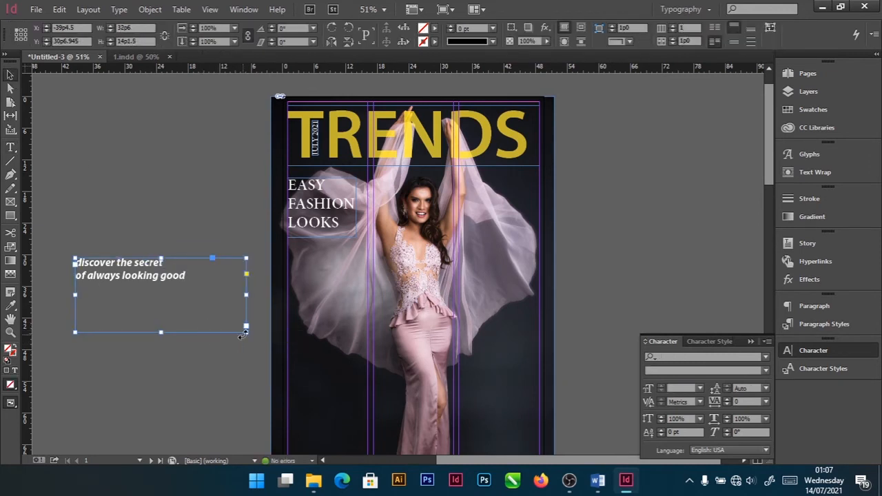
{"action": "left_click_drag", "start_coordinate": [245, 332], "coordinate": [364, 289]}
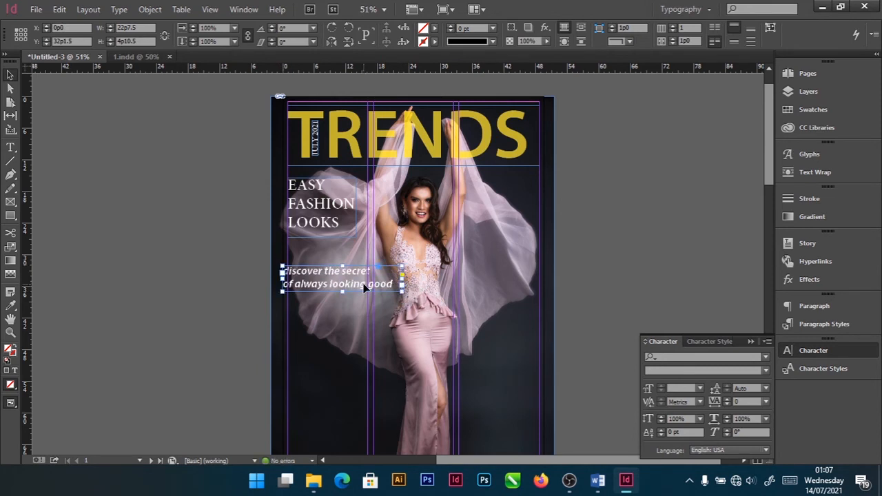
{"action": "left_click_drag", "start_coordinate": [365, 288], "coordinate": [363, 271]}
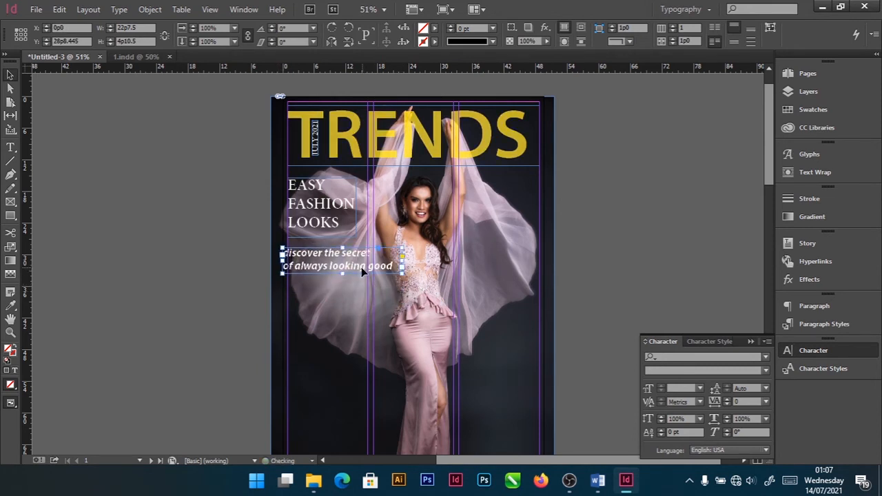
- Examine the styling of the "discover the secret" lines in 1.indd and return to Untitled-3
{"action": "left_click", "coordinate": [150, 59]}
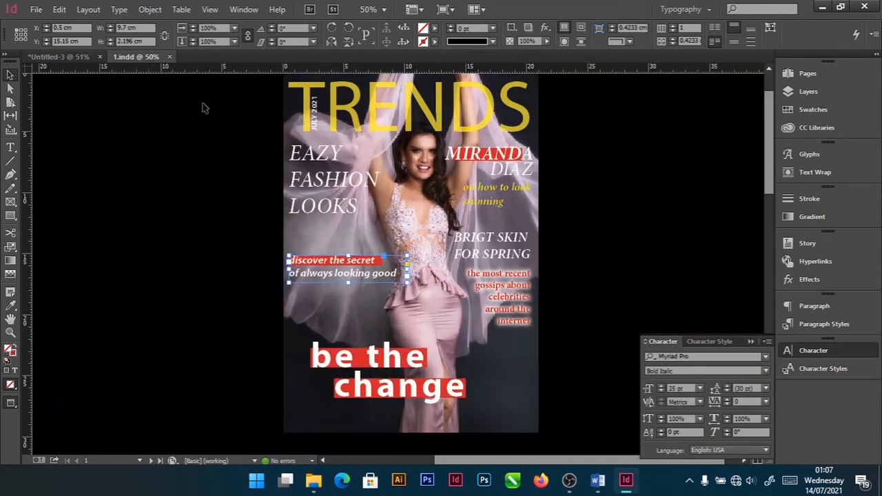
{"action": "left_click", "coordinate": [214, 257]}
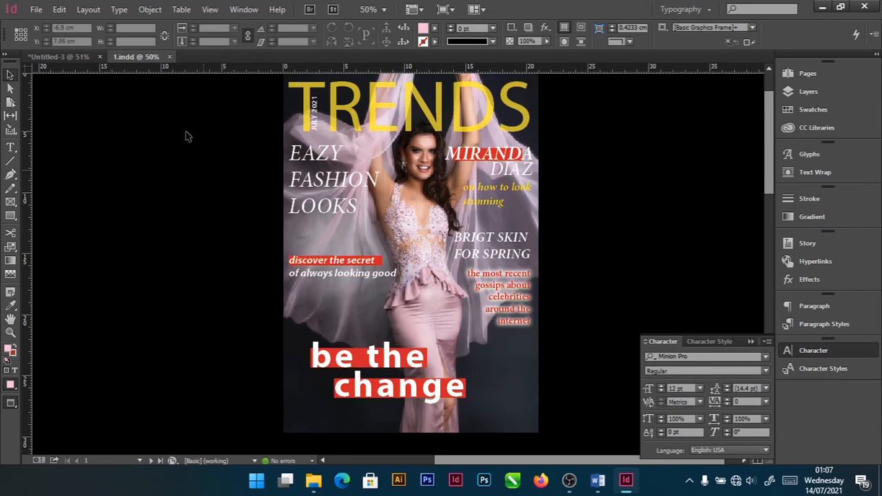
{"action": "left_click", "coordinate": [43, 54]}
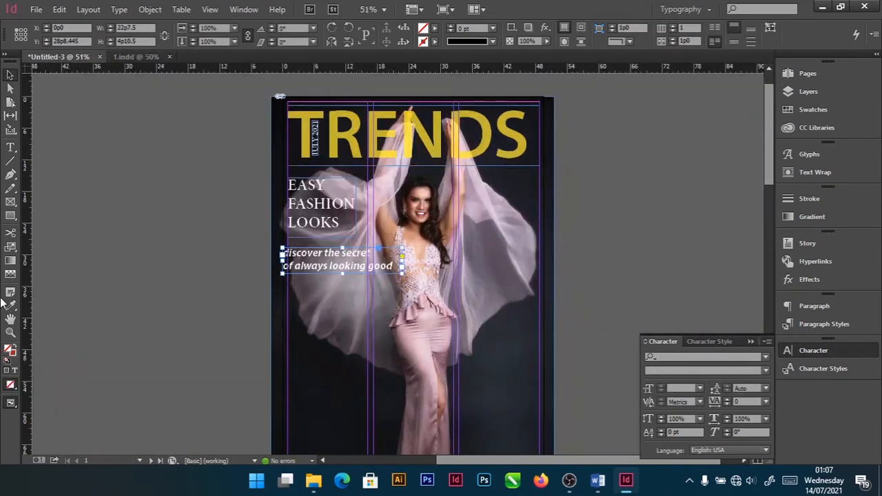
- Draw a rectangle about 17p8 by 2p10 over the "discover the secret" line and fill it with C=15 M=100 Y=100 K=0 red
{"action": "left_click", "coordinate": [10, 333]}
{"action": "left_click", "coordinate": [306, 277]}
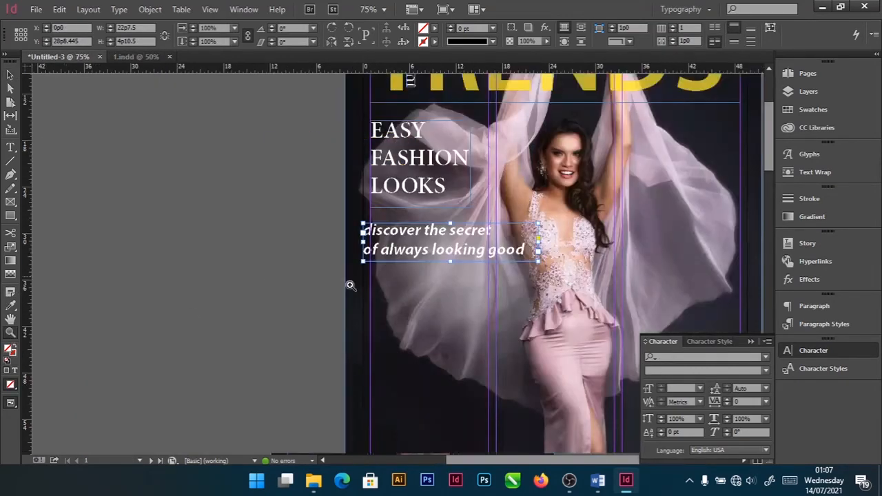
{"action": "left_click", "coordinate": [487, 264]}
{"action": "left_click", "coordinate": [383, 257]}
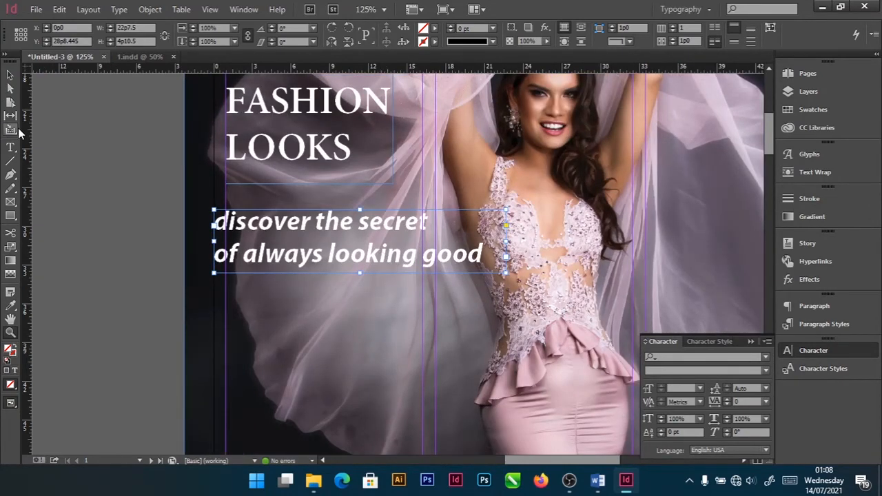
{"action": "left_click", "coordinate": [11, 215]}
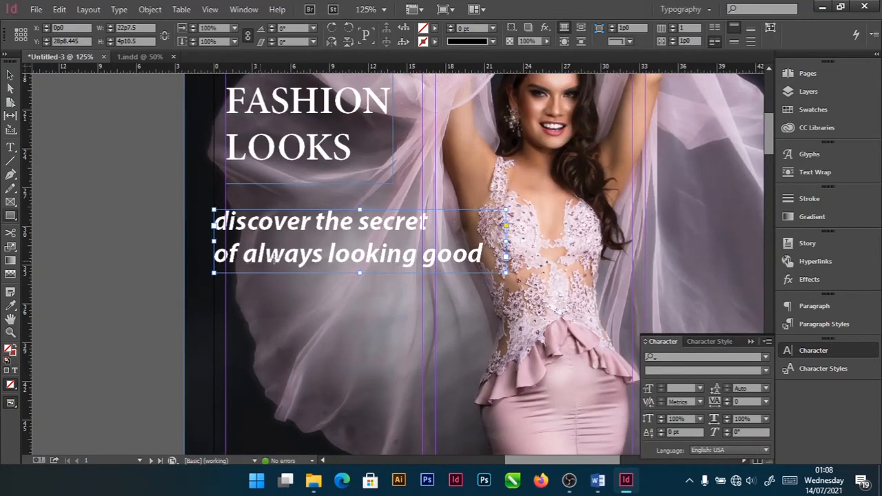
{"action": "left_click_drag", "start_coordinate": [208, 206], "coordinate": [436, 241]}
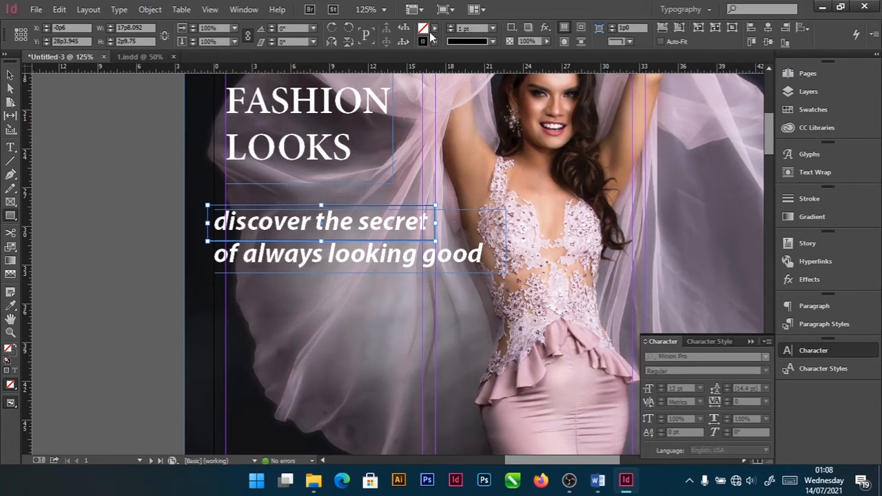
{"action": "left_click", "coordinate": [434, 31]}
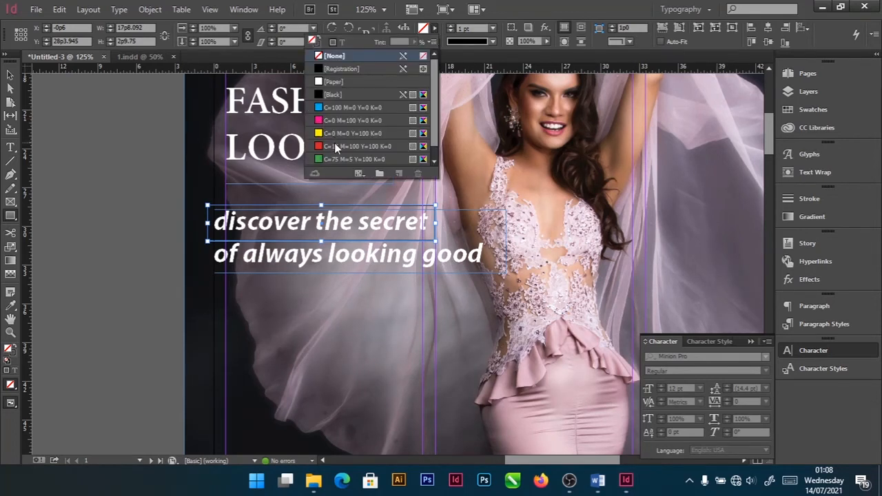
{"action": "left_click", "coordinate": [334, 146]}
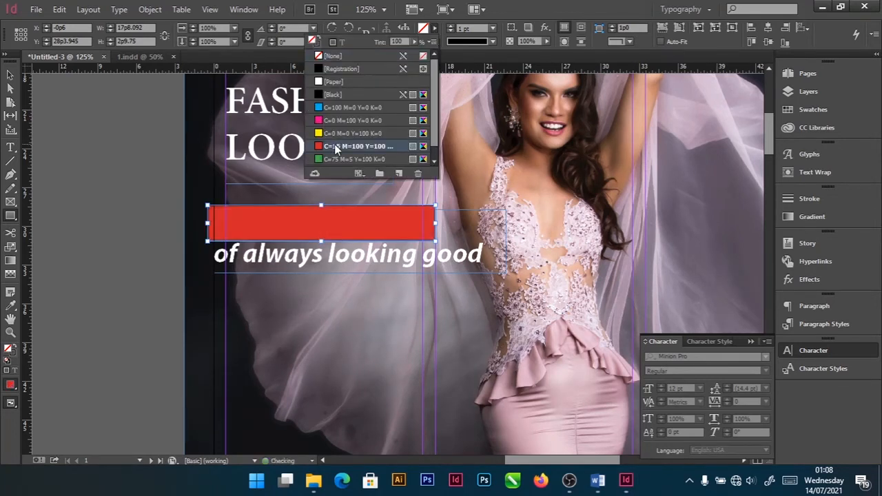
{"action": "left_click", "coordinate": [376, 215]}
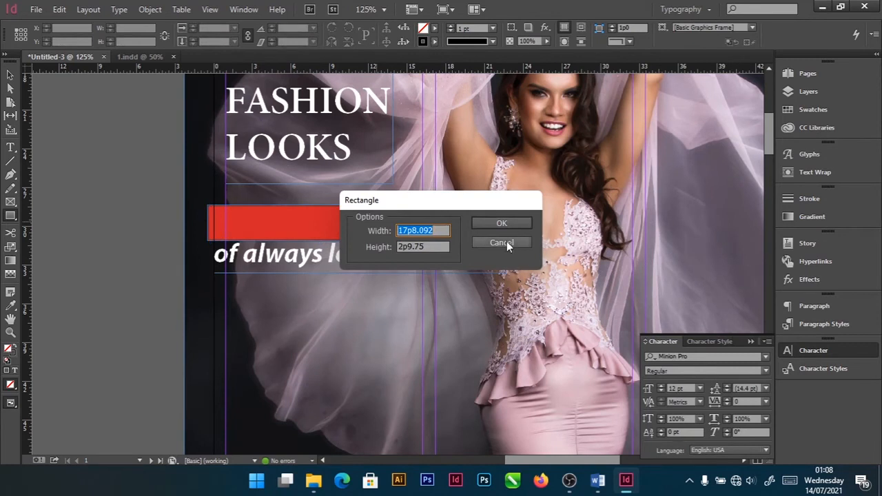
{"action": "left_click", "coordinate": [505, 244]}
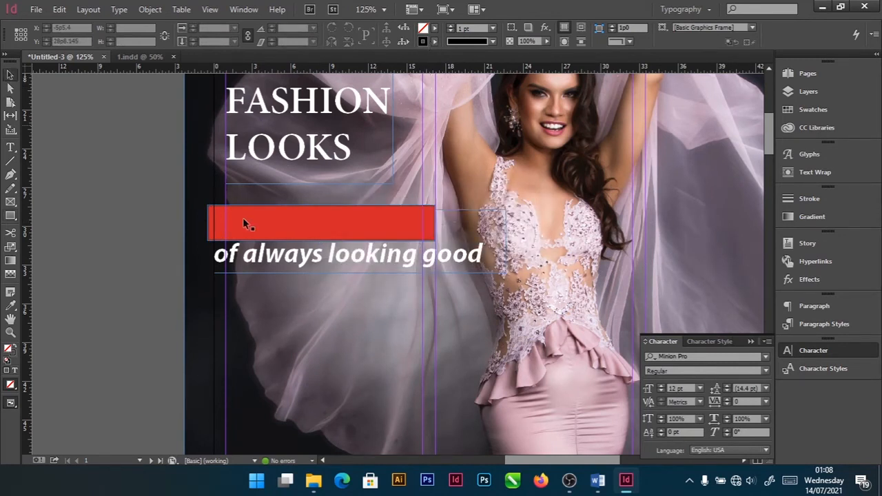
- Set the stroke of the red rectangle over "discover the secret" to [None]
{"action": "left_click", "coordinate": [289, 223]}
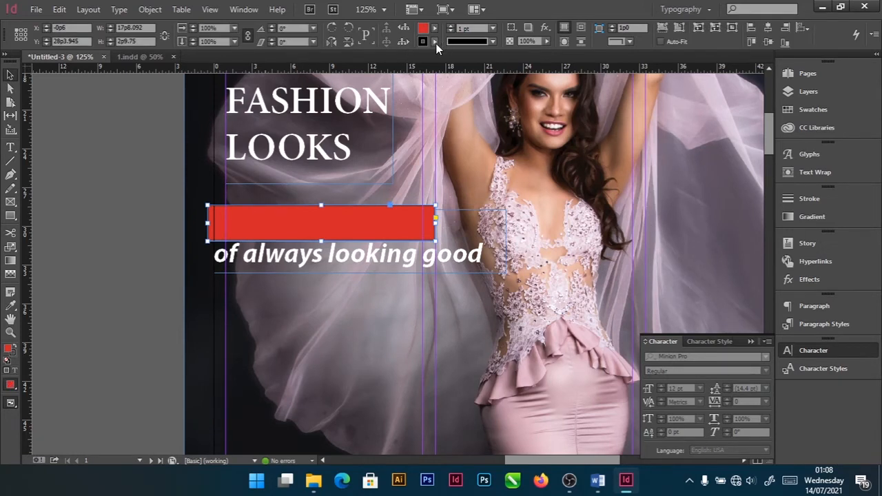
{"action": "left_click", "coordinate": [435, 42]}
{"action": "left_click", "coordinate": [356, 69]}
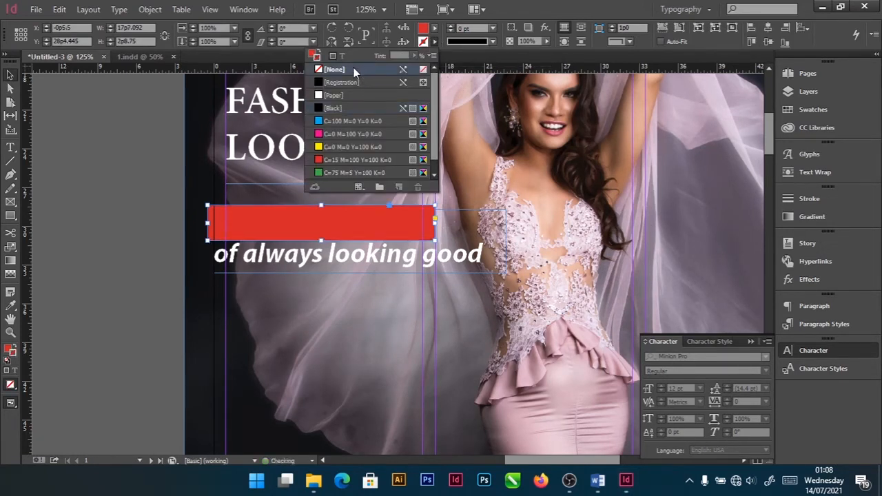
{"action": "left_click", "coordinate": [43, 193]}
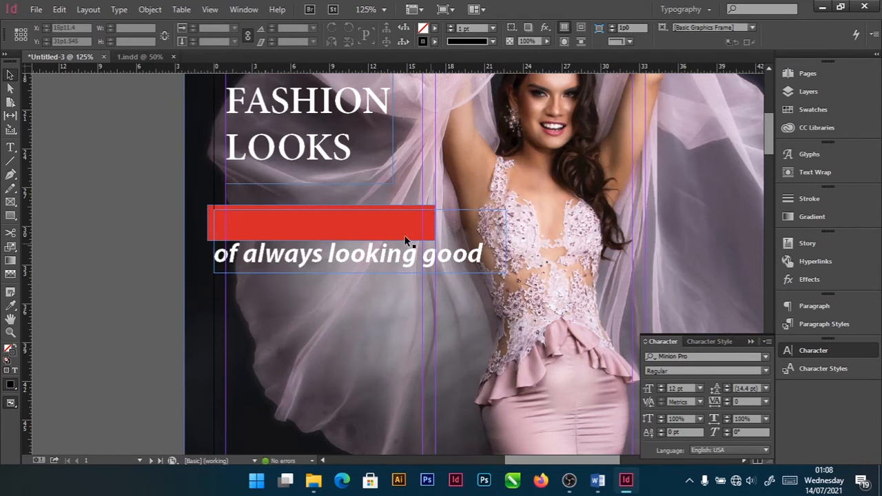
- Reduce the red bar's height to about 1p6.7 and nudge it down to Y 28p9.445 over the first text line
{"action": "left_click", "coordinate": [347, 238]}
{"action": "left_click_drag", "start_coordinate": [321, 241], "coordinate": [324, 225]}
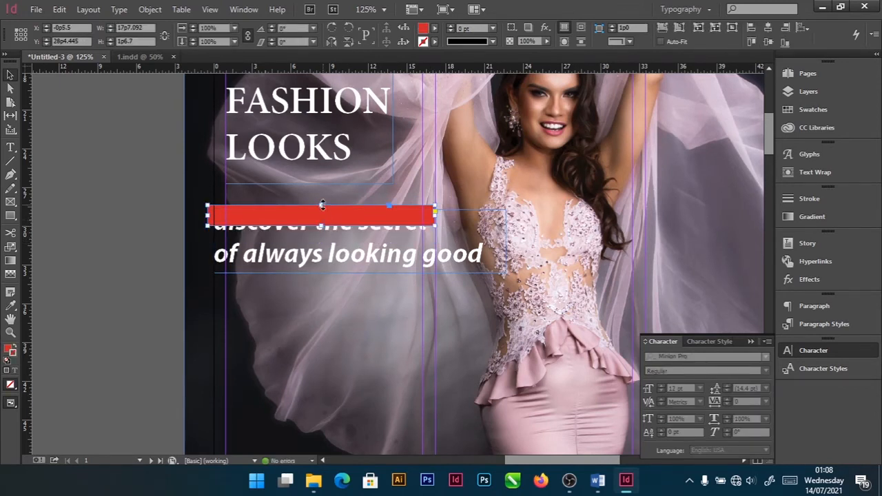
{"action": "key", "text": "Down"}
{"action": "key", "text": "Down"}
{"action": "key", "text": "Down"}
{"action": "key", "text": "Down"}
{"action": "key", "text": "Down"}
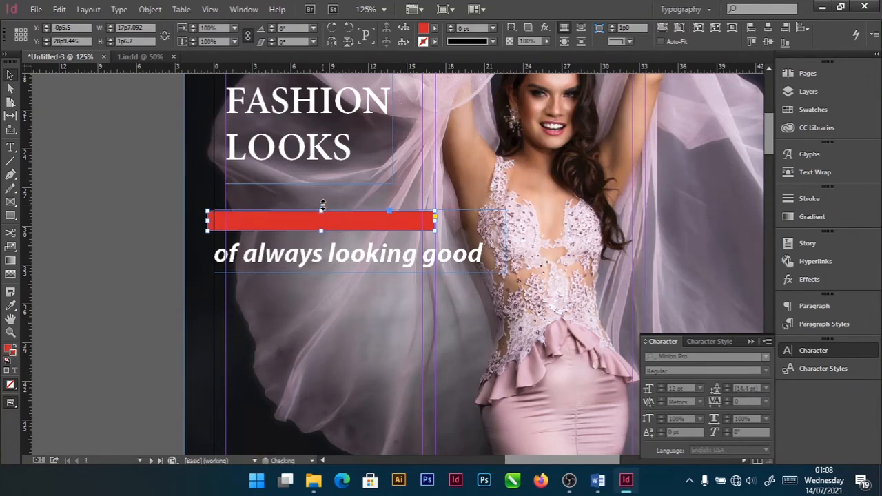
- Send the red bar backward behind the "discover the secret" text and align it with the line at about X -0p2.5, Y 28p10.4
{"action": "right_click", "coordinate": [334, 228]}
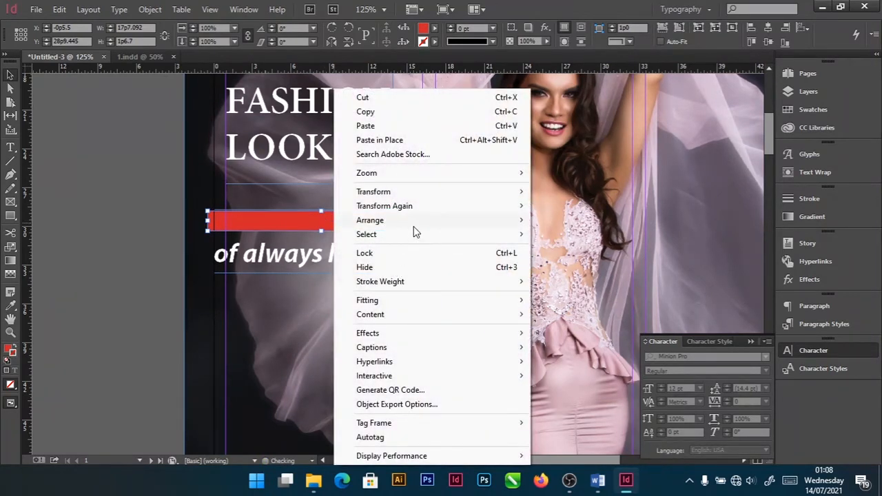
{"action": "mouse_move", "coordinate": [415, 231]}
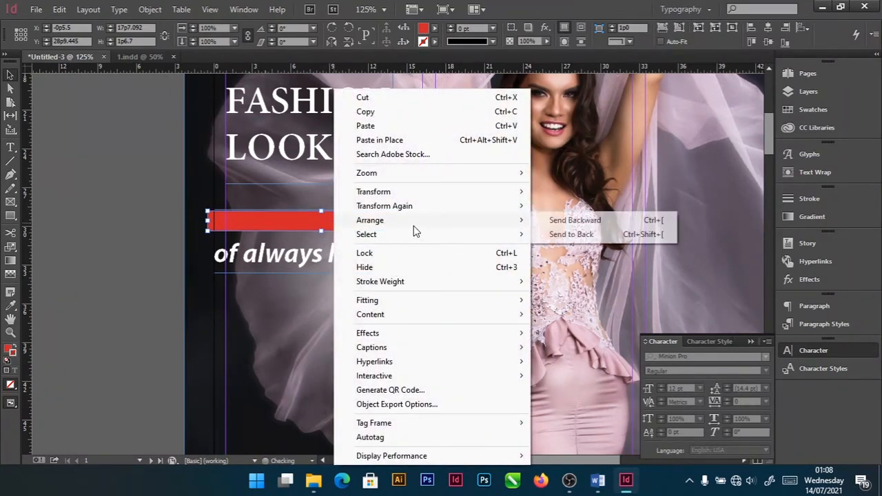
{"action": "left_click", "coordinate": [576, 221]}
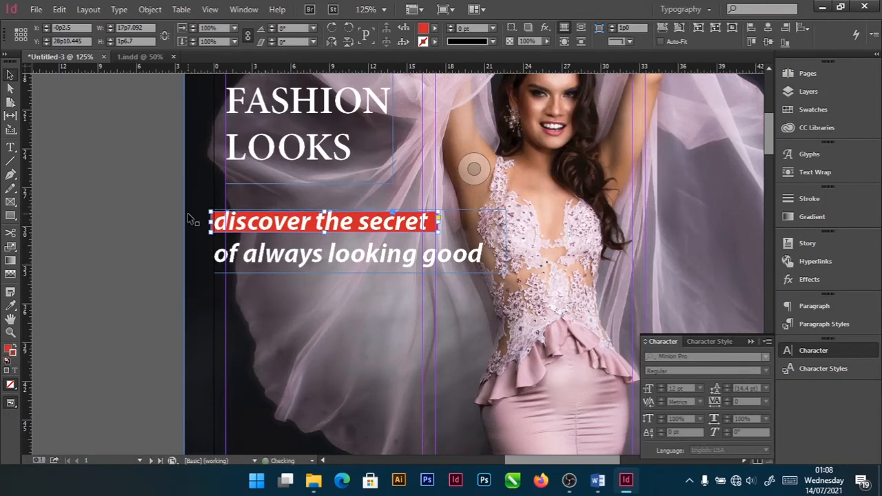
{"action": "left_click", "coordinate": [146, 302]}
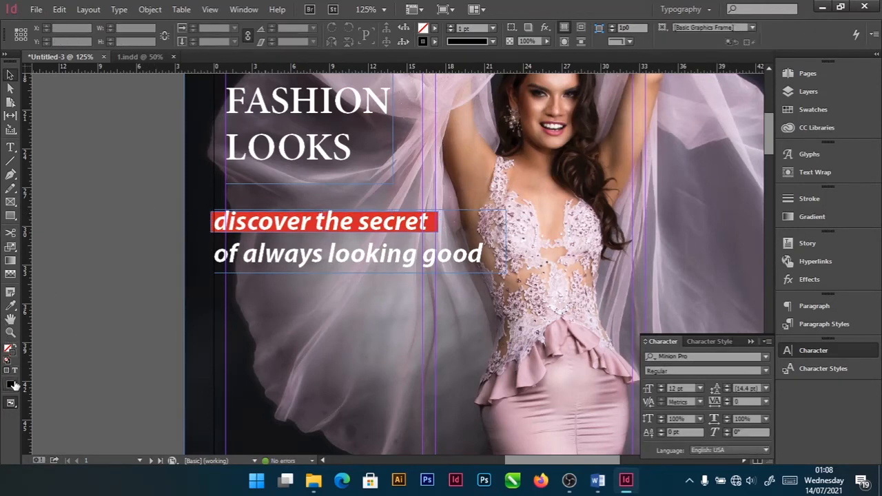
- Examine the "be the change" headline on the 1.indd cover and return to Untitled-3
{"action": "left_click", "coordinate": [10, 332]}
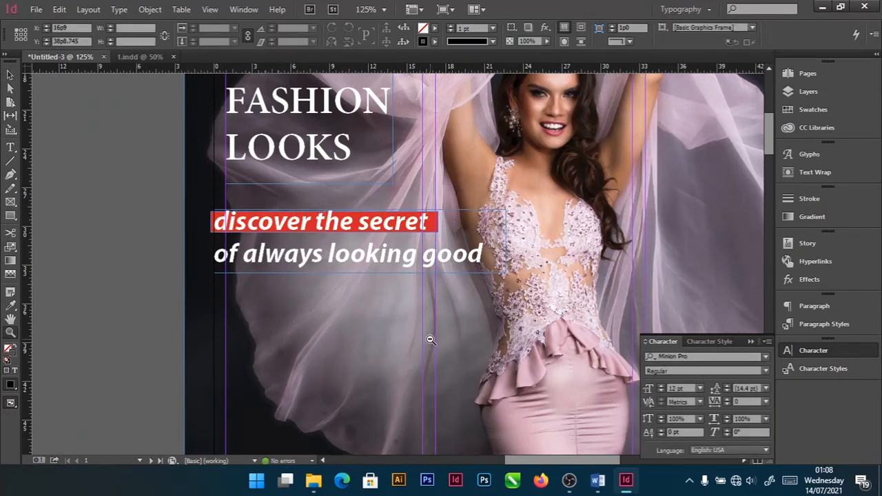
{"action": "key", "text": "ctrl+minus"}
{"action": "key", "text": "ctrl+minus"}
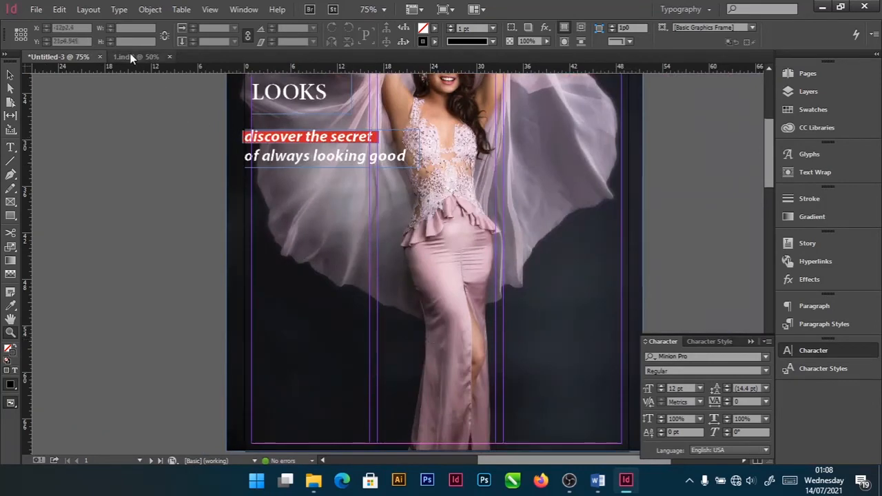
{"action": "left_click", "coordinate": [134, 57]}
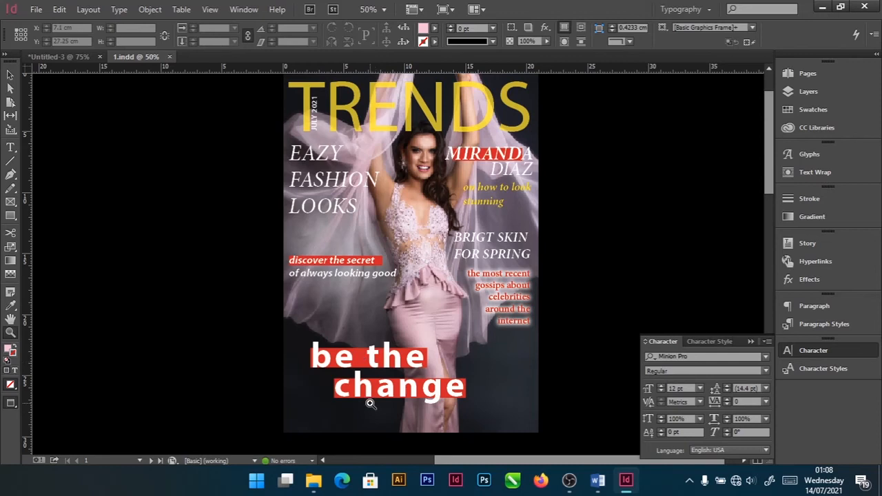
{"action": "left_click", "coordinate": [9, 76]}
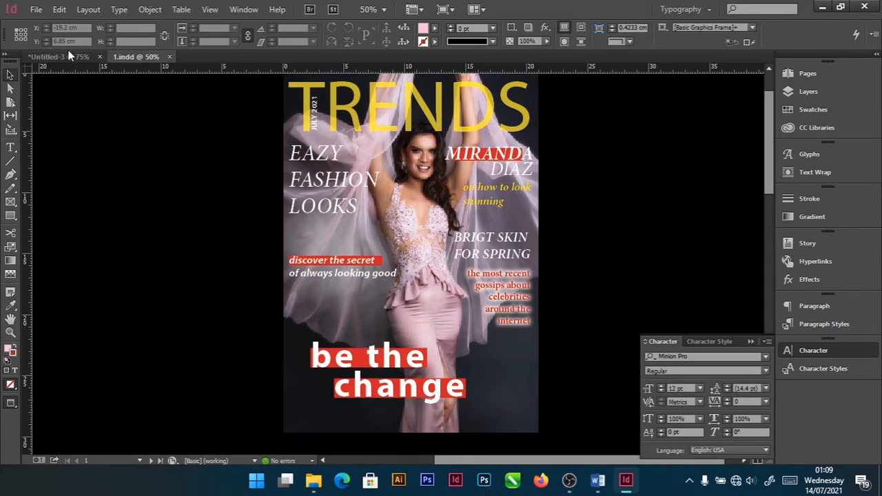
{"action": "left_click", "coordinate": [10, 150]}
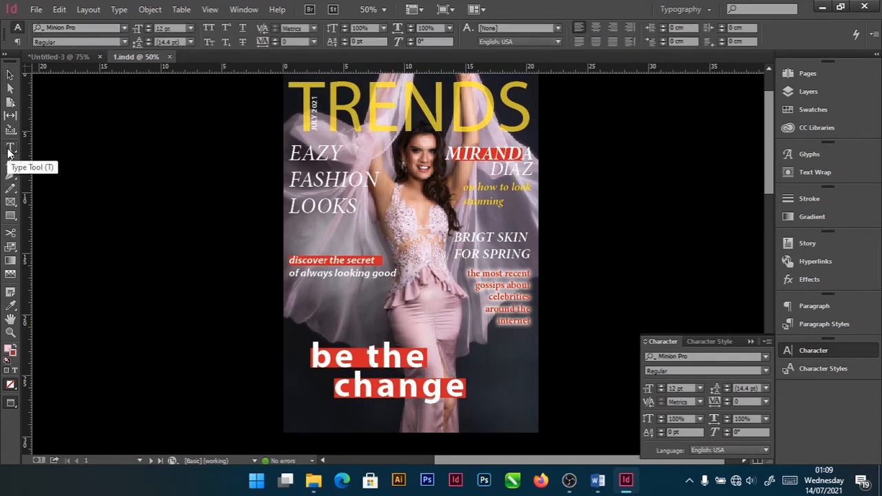
{"action": "left_click", "coordinate": [51, 54]}
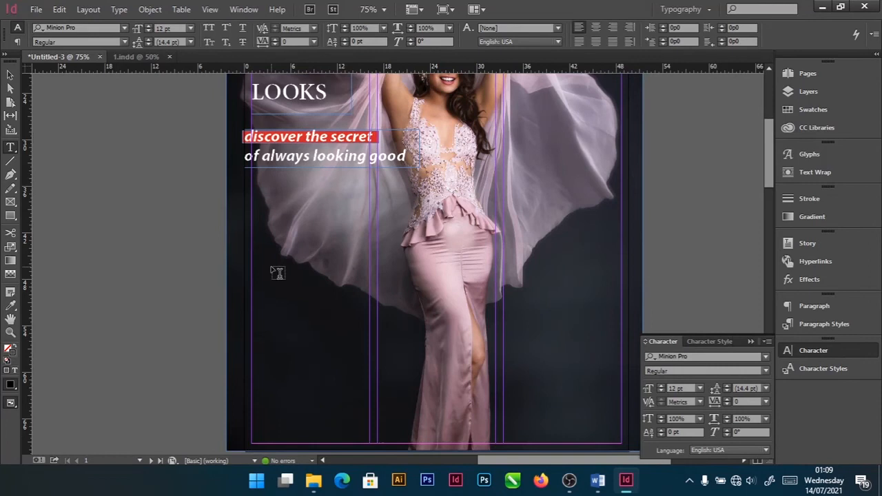
- Draw a large text frame on the pasteboard beside the cover and enter "BE THE CHANGE" on two lines
{"action": "scroll", "coordinate": [278, 273], "scroll_direction": "down", "scroll_amount": 5}
{"action": "scroll", "coordinate": [183, 262], "scroll_direction": "up", "scroll_amount": 6}
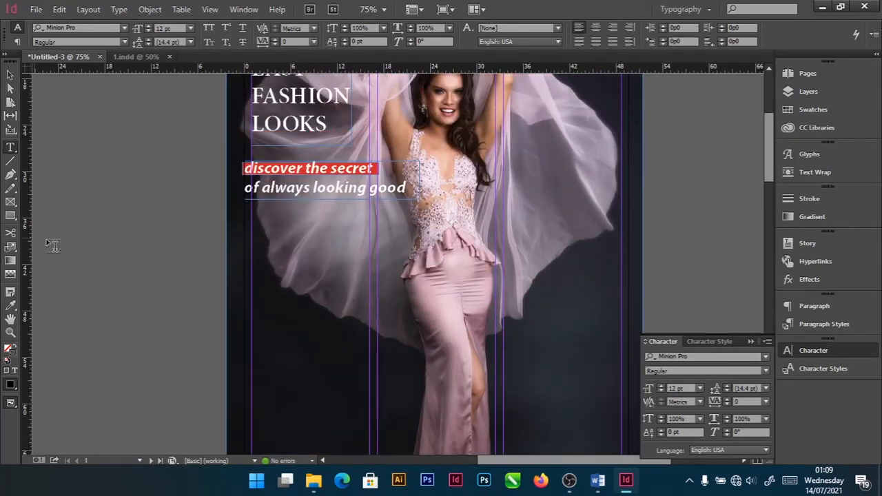
{"action": "left_click_drag", "start_coordinate": [499, 464], "coordinate": [441, 466]}
{"action": "left_click_drag", "start_coordinate": [155, 244], "coordinate": [437, 378]}
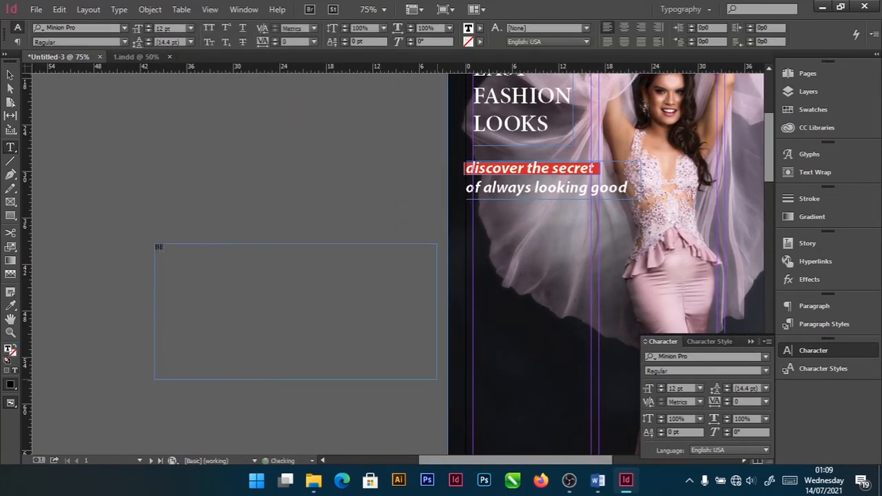
{"action": "type", "text": "BE T"}
{"action": "type", "text": "G"}
{"action": "type", "text": "E"}
- Convert the BE THE CHANGE text to lowercase
{"action": "left_click_drag", "start_coordinate": [186, 256], "coordinate": [145, 217]}
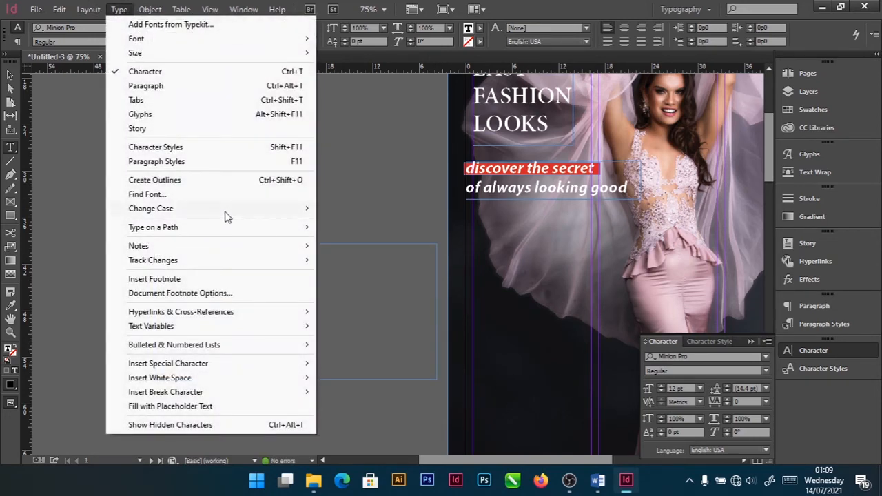
{"action": "mouse_move", "coordinate": [225, 211]}
{"action": "left_click", "coordinate": [353, 223]}
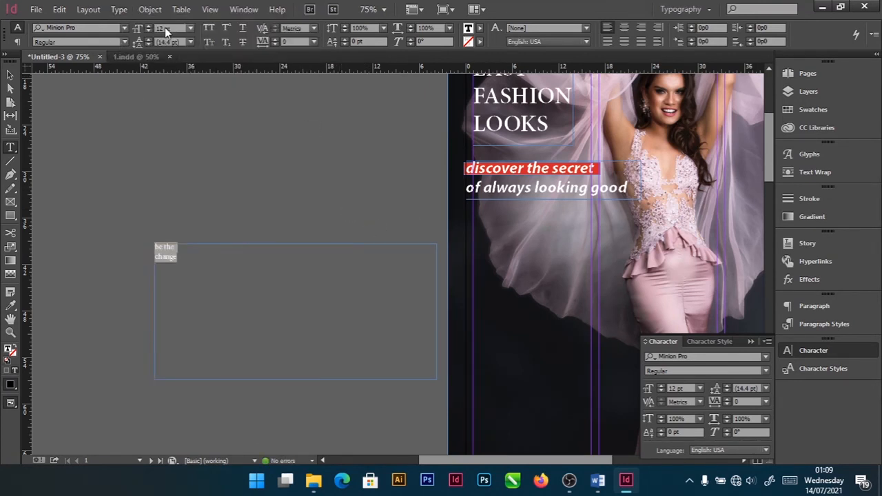
- Increase the font size of the "be the change" text to 71 pt
{"action": "left_click", "coordinate": [147, 27]}
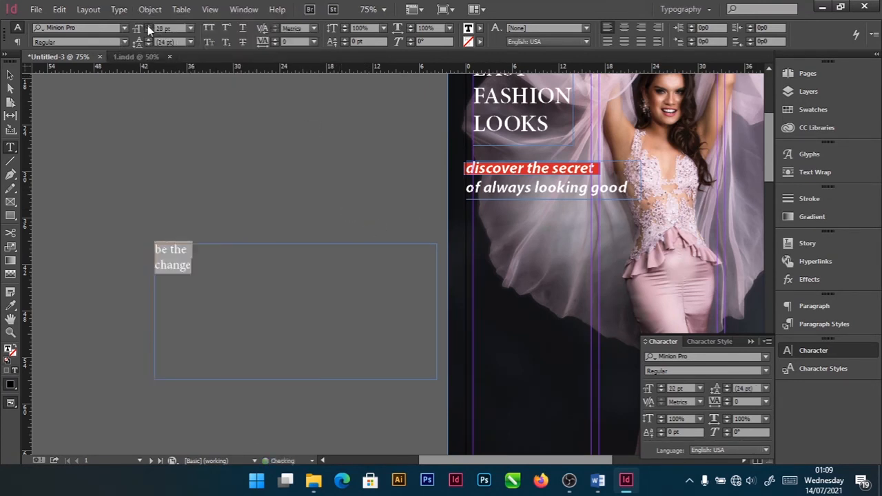
{"action": "left_click", "coordinate": [147, 26]}
{"action": "left_click", "coordinate": [147, 26]}
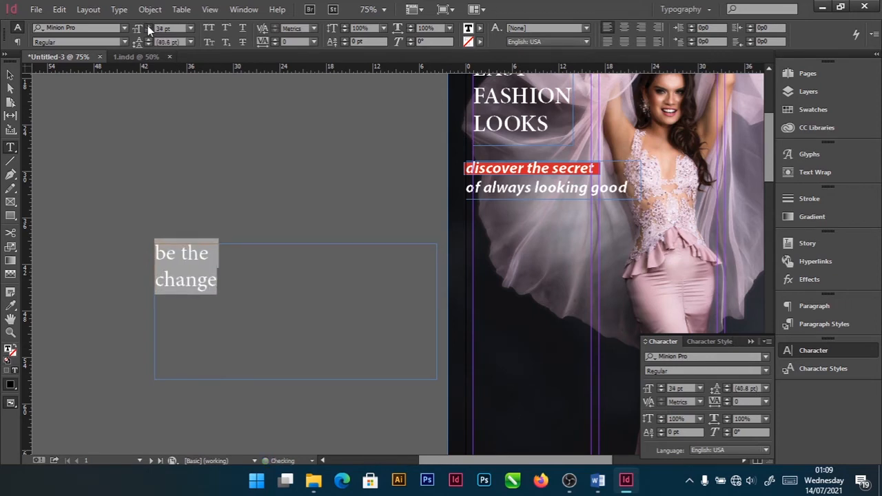
{"action": "left_click", "coordinate": [148, 25]}
{"action": "left_click", "coordinate": [148, 25]}
{"action": "left_click", "coordinate": [147, 26]}
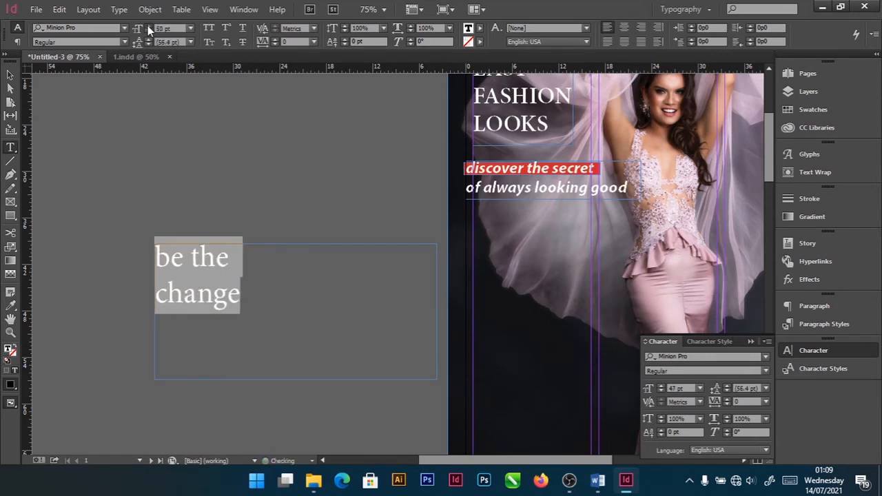
{"action": "left_click", "coordinate": [148, 25]}
{"action": "left_click", "coordinate": [147, 26]}
{"action": "left_click", "coordinate": [147, 25]}
{"action": "left_click", "coordinate": [148, 26]}
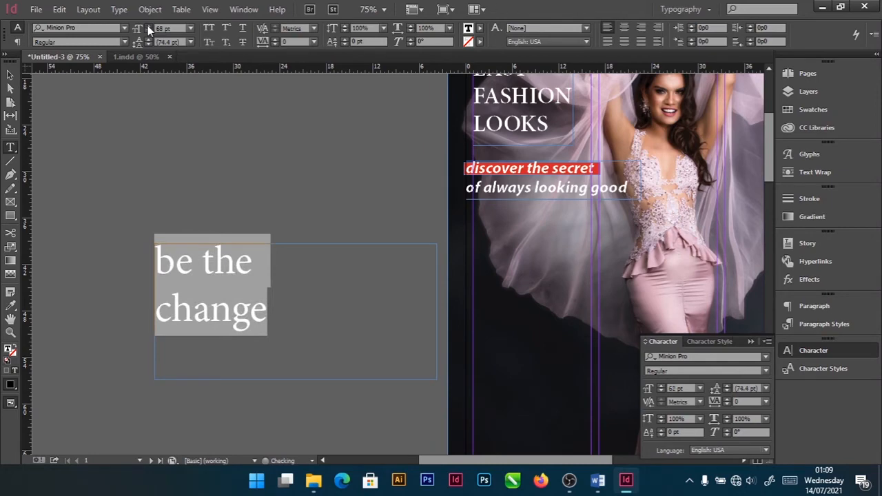
{"action": "left_click", "coordinate": [147, 26]}
{"action": "left_click", "coordinate": [148, 26]}
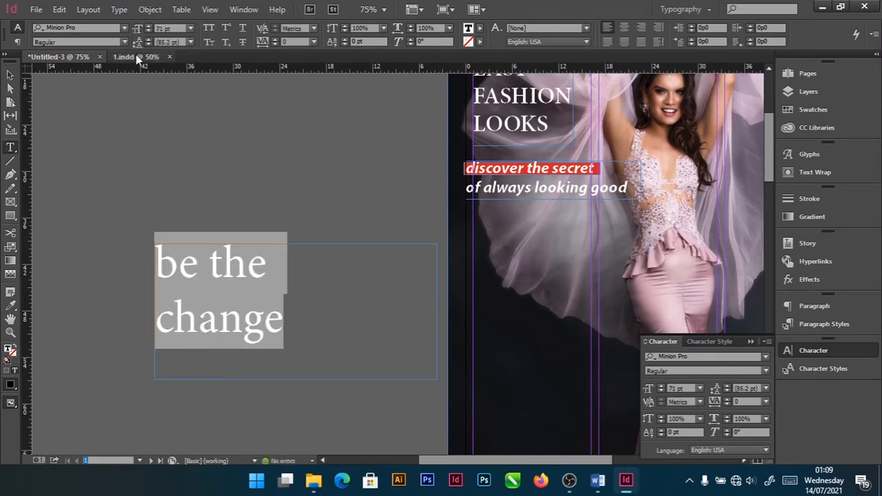
- Compare the headline lettering with 1.indd and set the "be the change" text in Myriad Pro Bold
{"action": "left_click", "coordinate": [131, 57]}
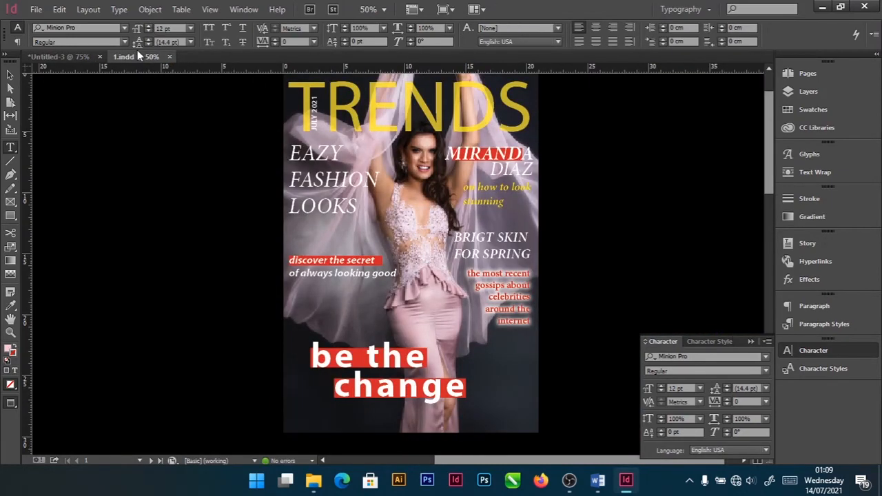
{"action": "left_click", "coordinate": [75, 57]}
{"action": "left_click", "coordinate": [78, 27]}
{"action": "type", "text": "MYR"}
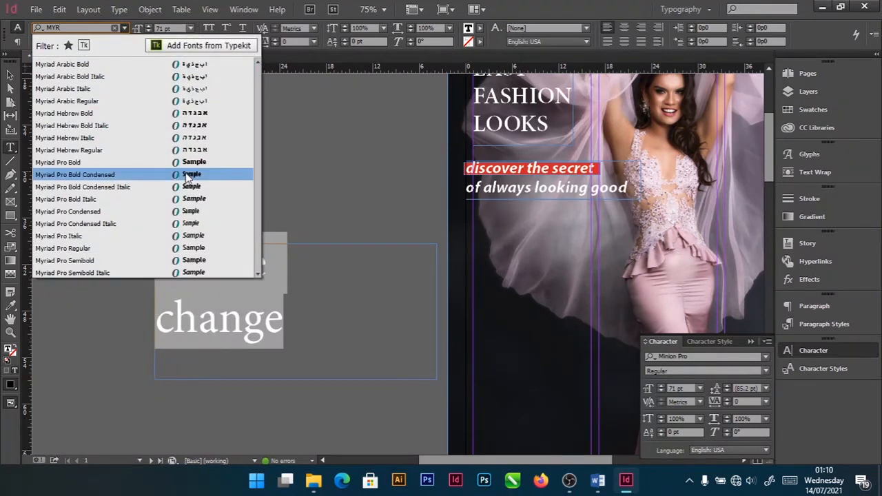
{"action": "left_click", "coordinate": [133, 166]}
{"action": "left_click", "coordinate": [255, 329]}
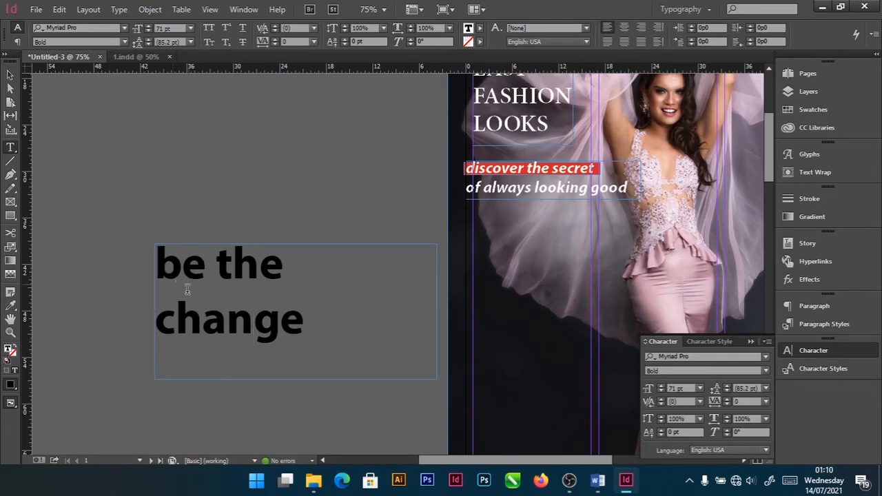
- Set the tracking of the "be the change" text to 110
{"action": "left_click", "coordinate": [305, 328]}
{"action": "left_click_drag", "start_coordinate": [305, 328], "coordinate": [154, 227]}
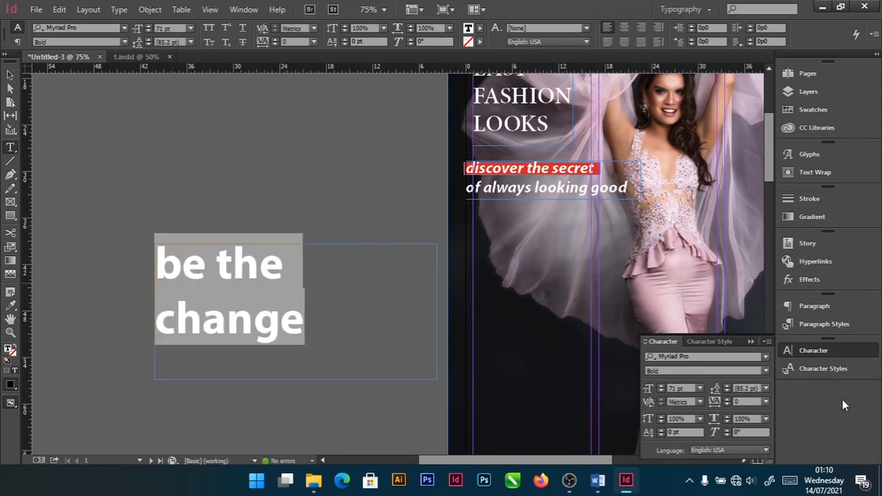
{"action": "left_click", "coordinate": [11, 74]}
{"action": "left_click", "coordinate": [319, 209]}
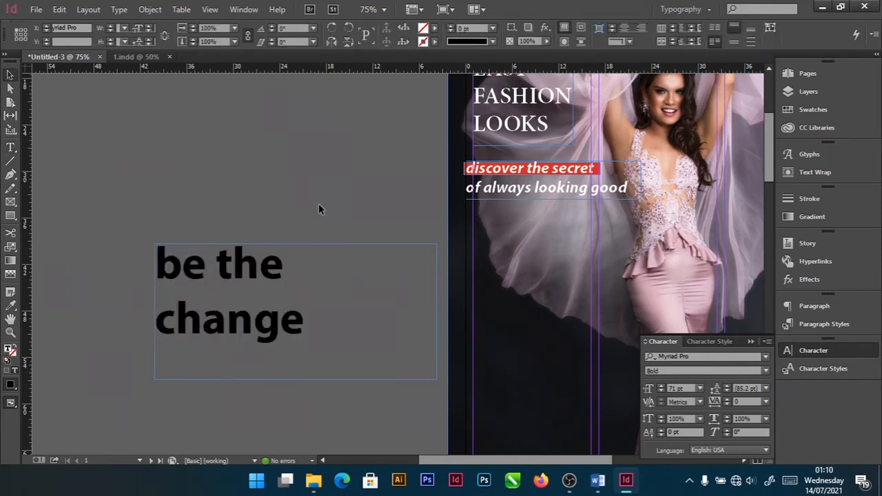
{"action": "left_click", "coordinate": [271, 267]}
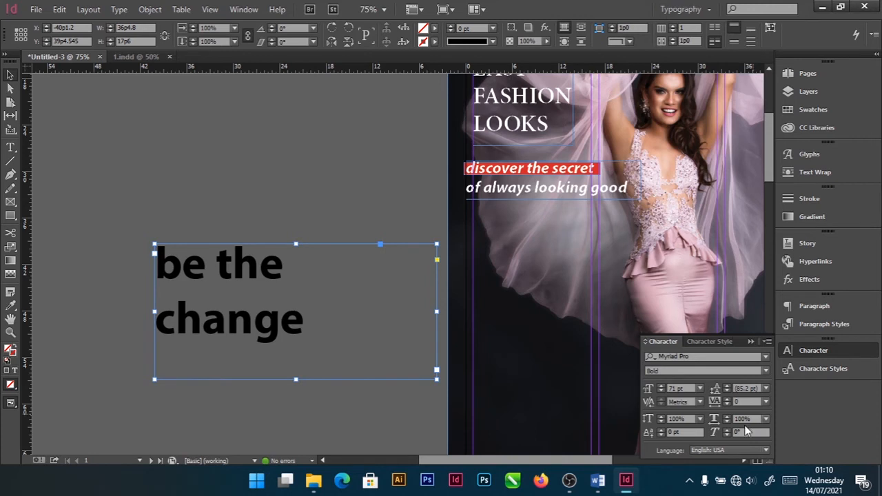
{"action": "left_click", "coordinate": [727, 399]}
{"action": "left_click", "coordinate": [727, 398]}
{"action": "left_click", "coordinate": [727, 398]}
{"action": "left_click", "coordinate": [727, 399]}
{"action": "left_click", "coordinate": [727, 399]}
{"action": "left_click", "coordinate": [727, 398]}
{"action": "left_click", "coordinate": [727, 399]}
{"action": "left_click", "coordinate": [727, 398]}
{"action": "left_click", "coordinate": [727, 398]}
{"action": "left_click", "coordinate": [727, 399]}
{"action": "left_click", "coordinate": [727, 398]}
{"action": "left_click", "coordinate": [727, 398]}
{"action": "left_click", "coordinate": [726, 404]}
{"action": "left_click", "coordinate": [726, 403]}
{"action": "left_click", "coordinate": [726, 403]}
{"action": "left_click", "coordinate": [727, 403]}
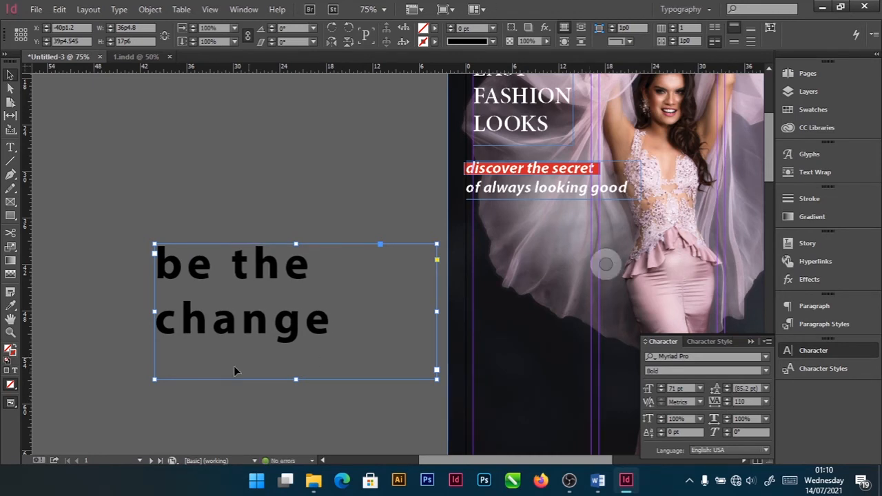
- Shrink the "be the change" frame closely around its text and move it onto the lower part of the cover, checking placement against 1.indd
{"action": "left_click_drag", "start_coordinate": [390, 365], "coordinate": [334, 348]}
{"action": "left_click", "coordinate": [349, 372]}
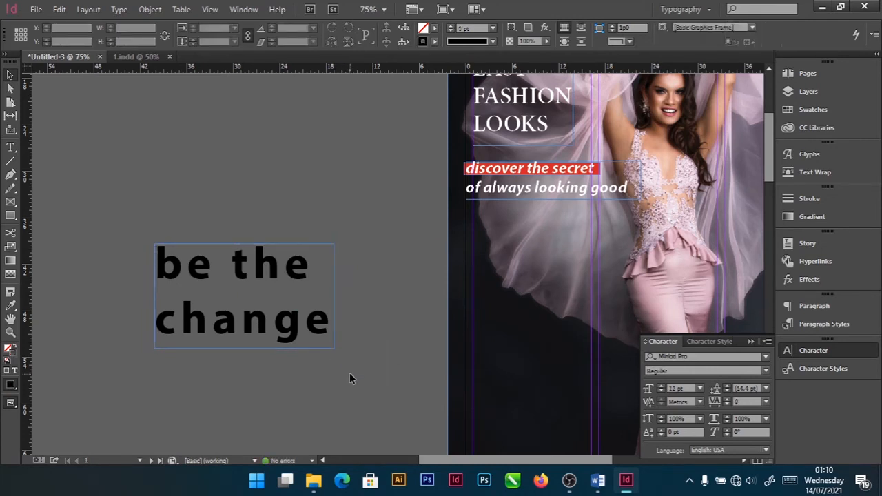
{"action": "left_click", "coordinate": [749, 341]}
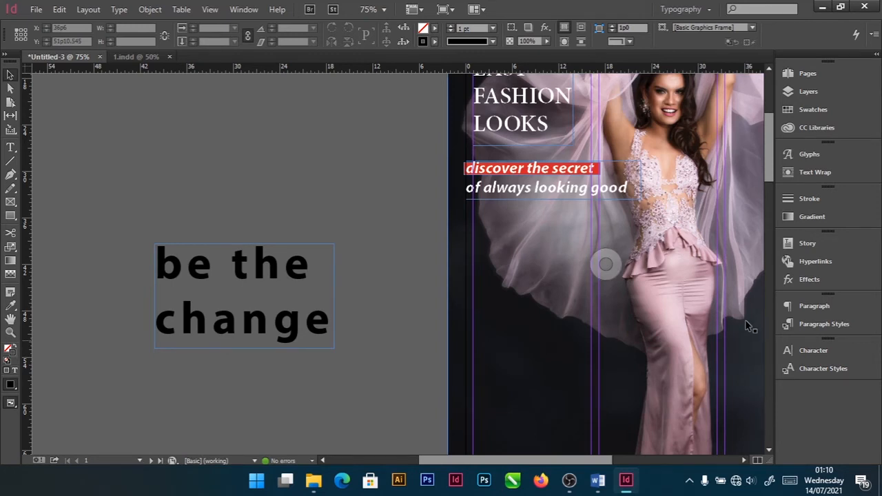
{"action": "left_click_drag", "start_coordinate": [275, 272], "coordinate": [656, 365]}
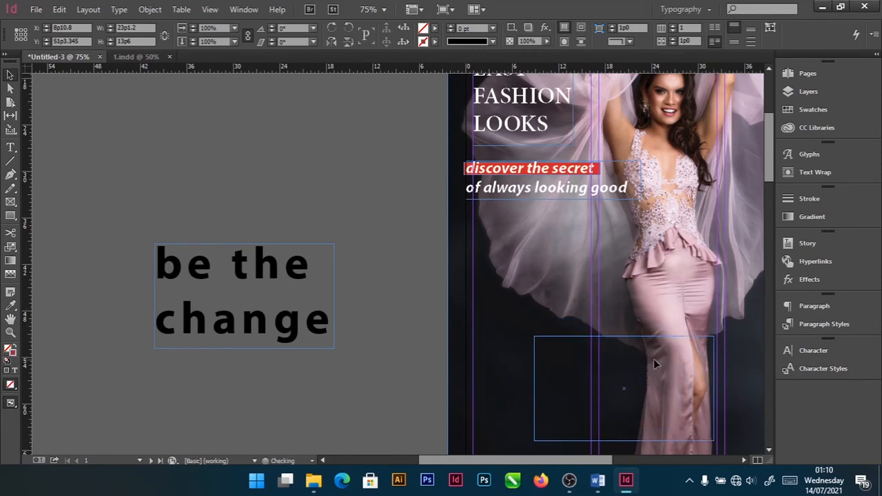
{"action": "left_click", "coordinate": [155, 57]}
{"action": "left_click", "coordinate": [70, 54]}
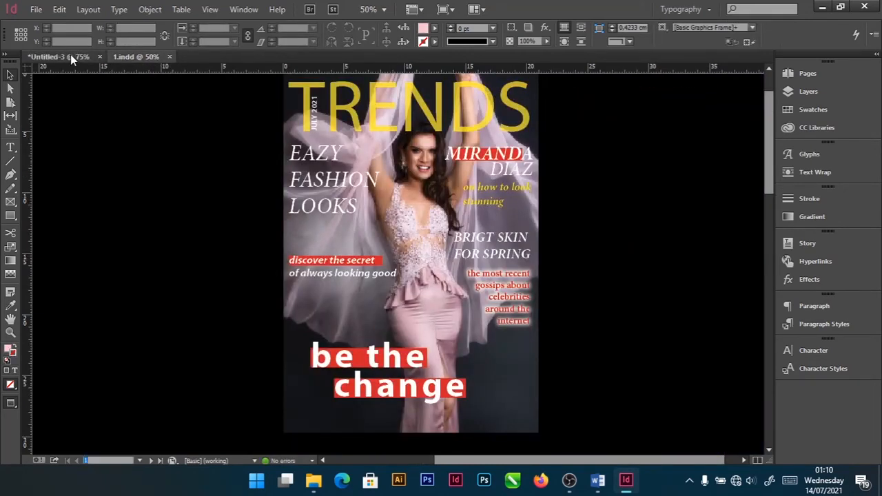
- Tighten the leading of the "be the change" text to 58 pt
{"action": "scroll", "coordinate": [646, 341], "scroll_direction": "down", "scroll_amount": 3}
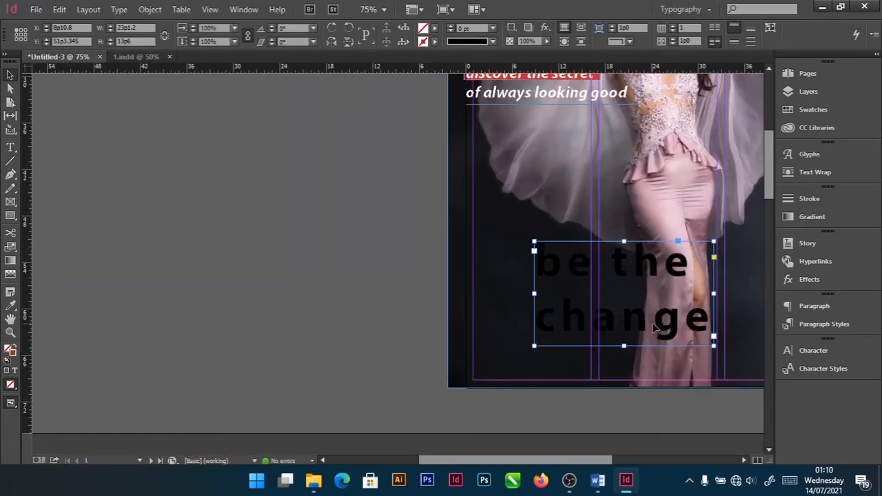
{"action": "left_click", "coordinate": [804, 348]}
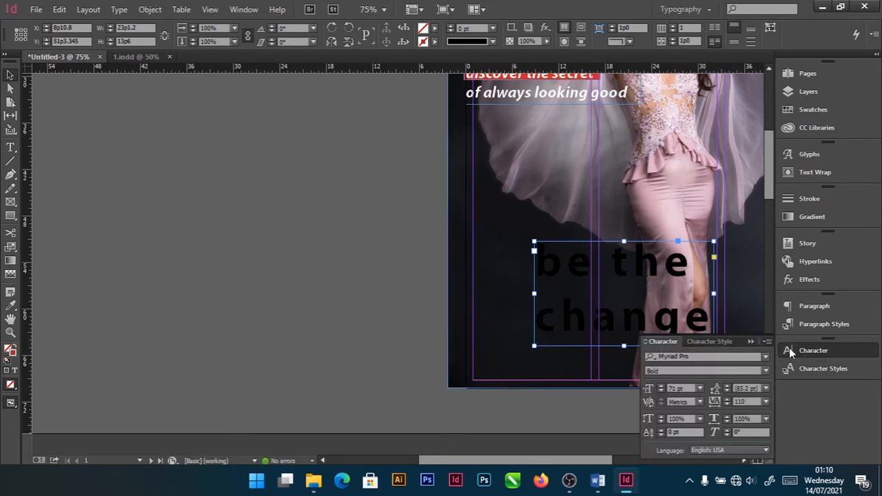
{"action": "left_click", "coordinate": [727, 390]}
{"action": "left_click", "coordinate": [726, 390]}
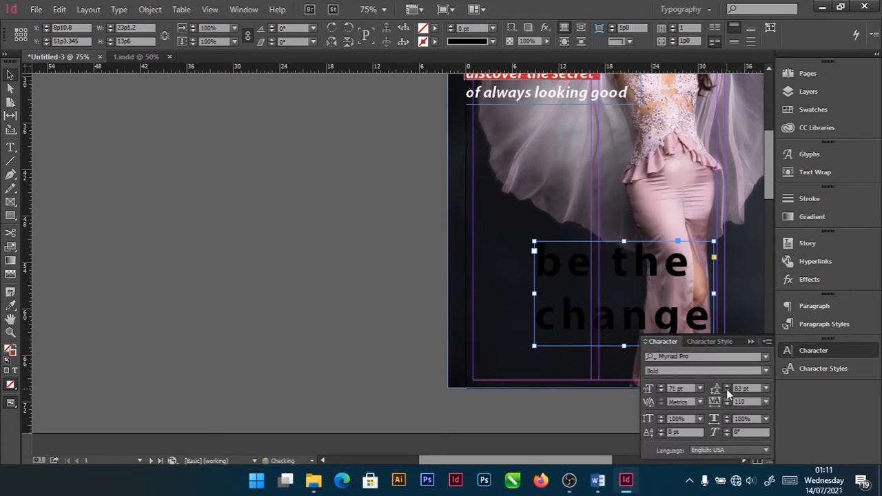
{"action": "left_click", "coordinate": [726, 392]}
{"action": "left_click", "coordinate": [727, 391]}
{"action": "left_click", "coordinate": [726, 392]}
{"action": "left_click", "coordinate": [727, 391]}
{"action": "left_click", "coordinate": [727, 392]}
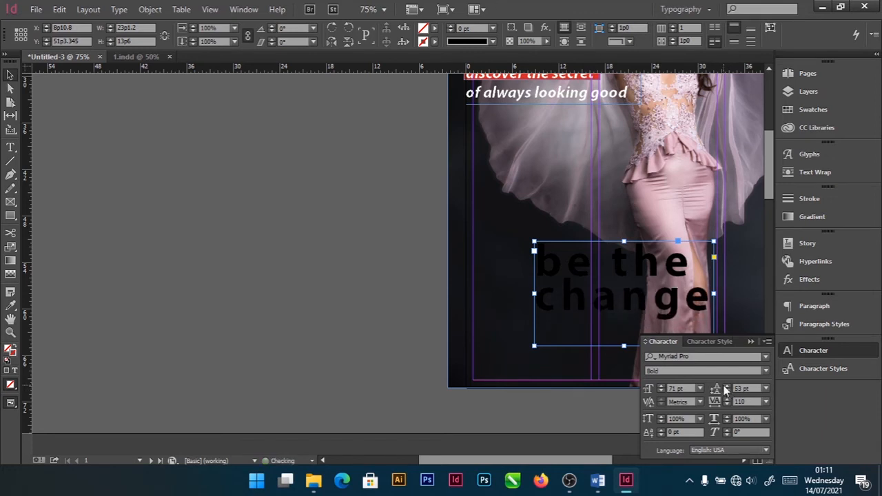
{"action": "left_click", "coordinate": [725, 388]}
{"action": "left_click", "coordinate": [726, 388]}
{"action": "left_click", "coordinate": [726, 388]}
{"action": "left_click", "coordinate": [725, 388]}
{"action": "left_click", "coordinate": [725, 388]}
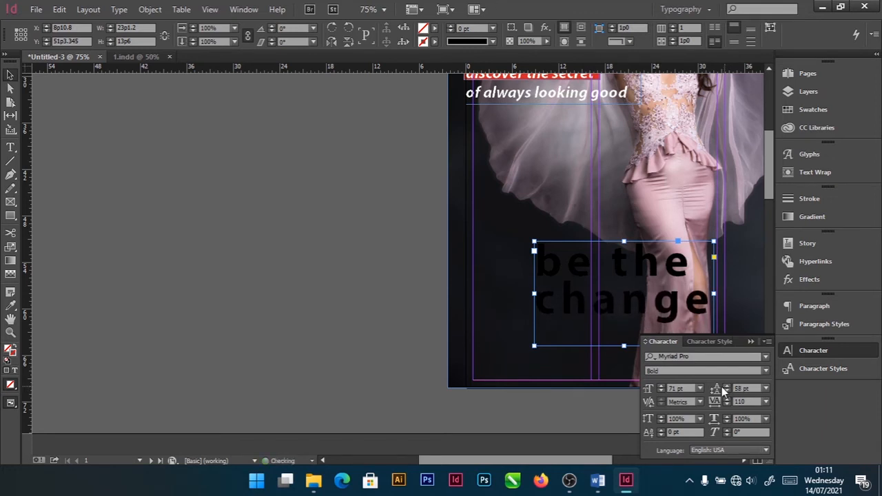
{"action": "left_click", "coordinate": [276, 211]}
- Colour the "be the change" text with the [Paper] swatch
{"action": "double_click", "coordinate": [570, 260]}
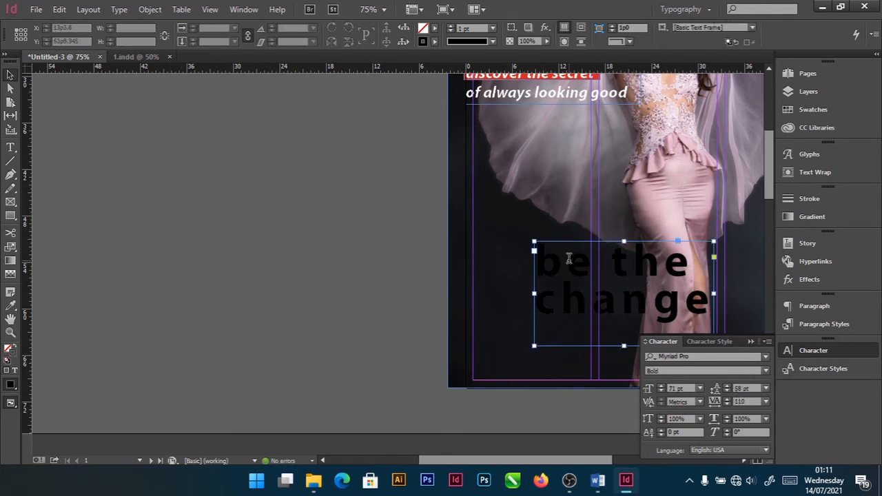
{"action": "left_click_drag", "start_coordinate": [537, 261], "coordinate": [708, 310]}
{"action": "left_click", "coordinate": [479, 28]}
{"action": "left_click", "coordinate": [378, 81]}
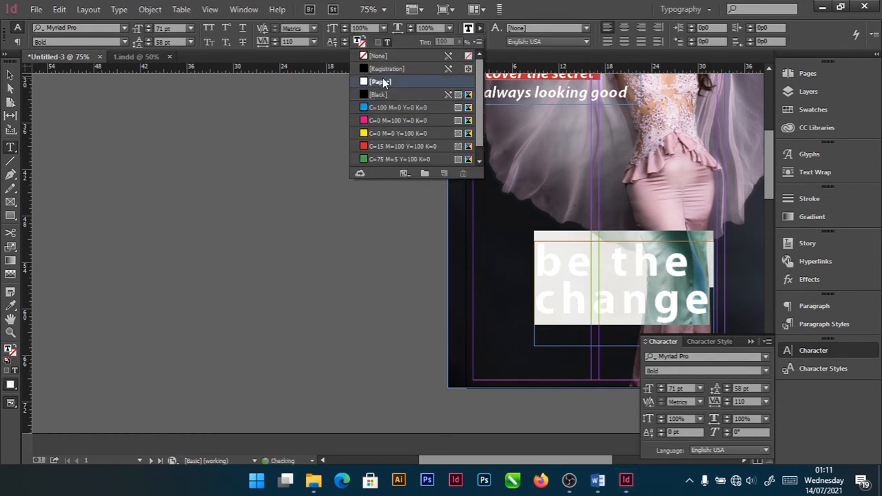
{"action": "left_click", "coordinate": [10, 76]}
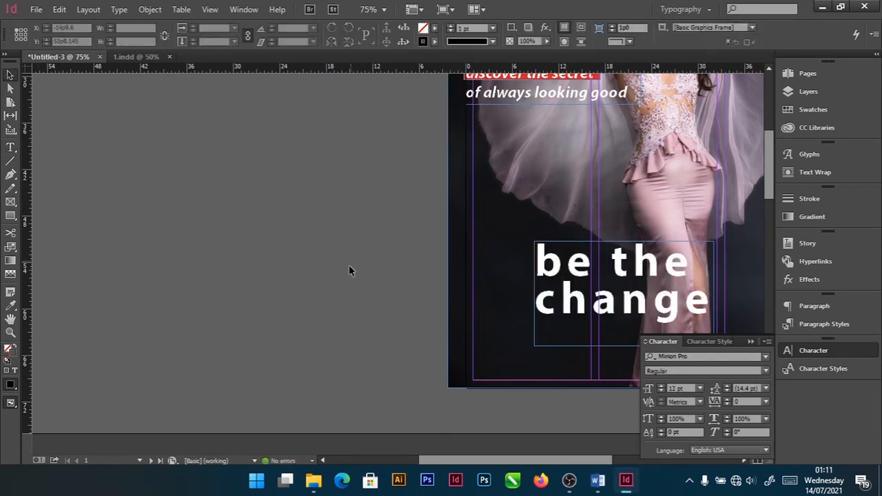
{"action": "left_click", "coordinate": [751, 341]}
- Draw a rectangle about 20p7 wide and 4p0 high over the "be the" line
{"action": "left_click_drag", "start_coordinate": [425, 335], "coordinate": [118, 255]}
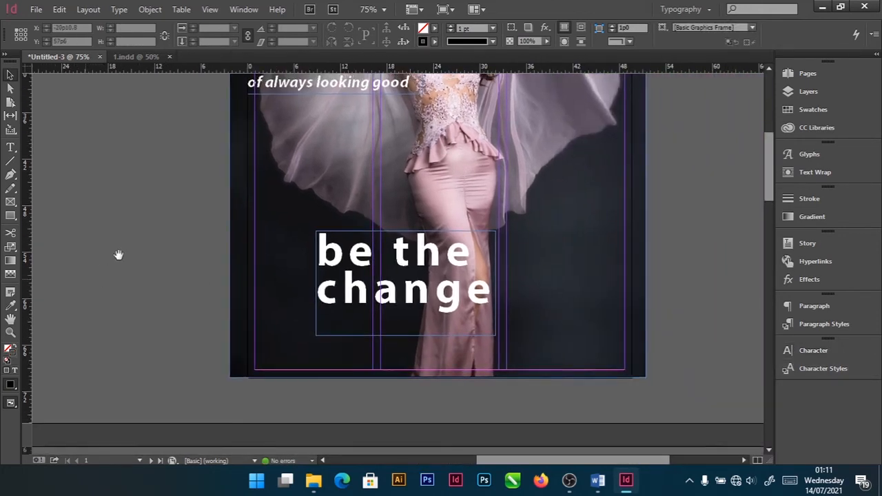
{"action": "left_click", "coordinate": [11, 215]}
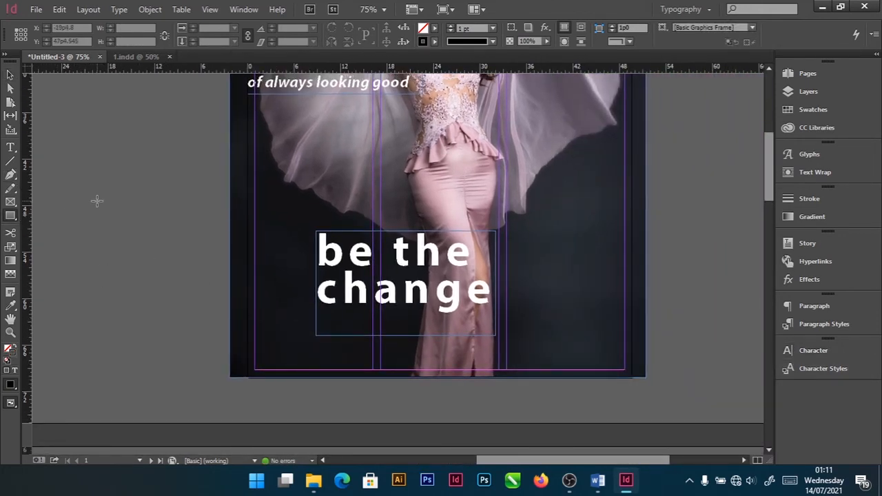
{"action": "left_click_drag", "start_coordinate": [315, 239], "coordinate": [478, 274]}
{"action": "left_click", "coordinate": [9, 74]}
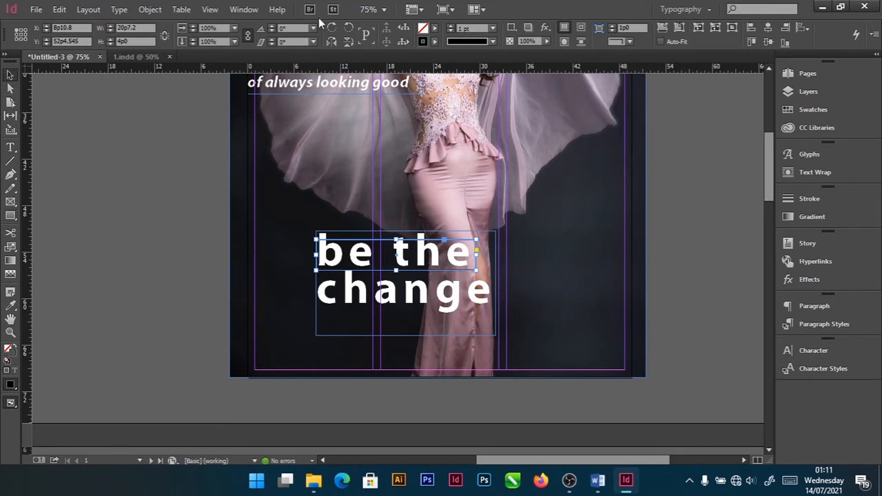
- Fill the rectangle over "be the" with red C=15 M=100 Y=100 K=0 and set its stroke to [None]
{"action": "left_click", "coordinate": [434, 29]}
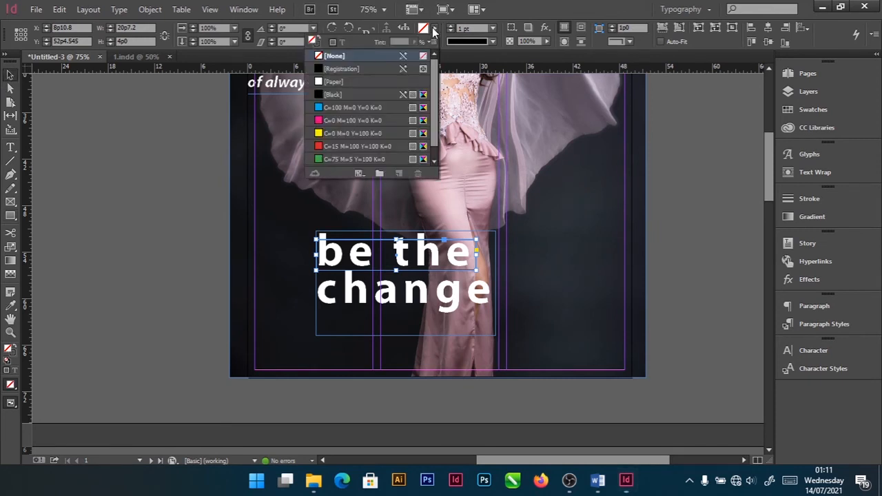
{"action": "left_click", "coordinate": [334, 145]}
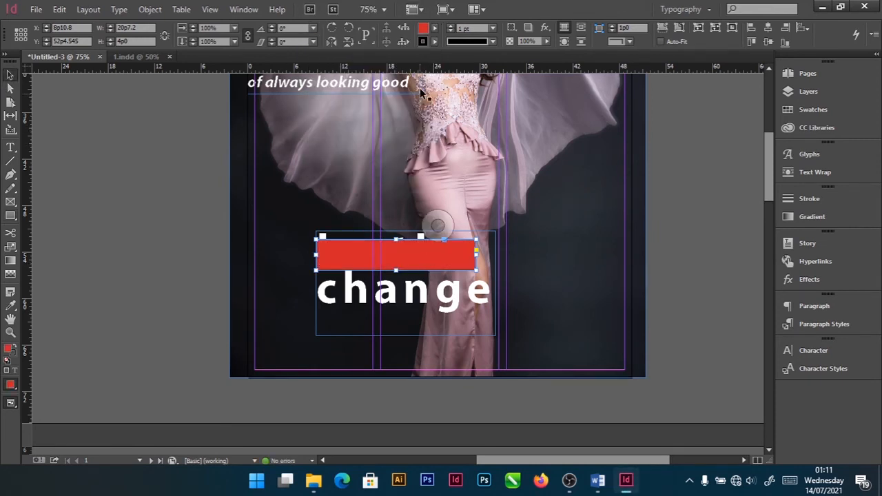
{"action": "left_click", "coordinate": [433, 41]}
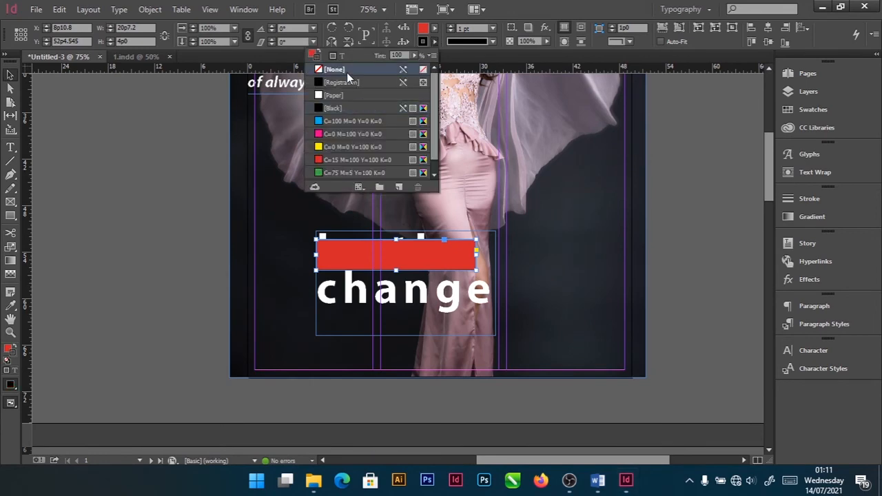
{"action": "left_click", "coordinate": [346, 69]}
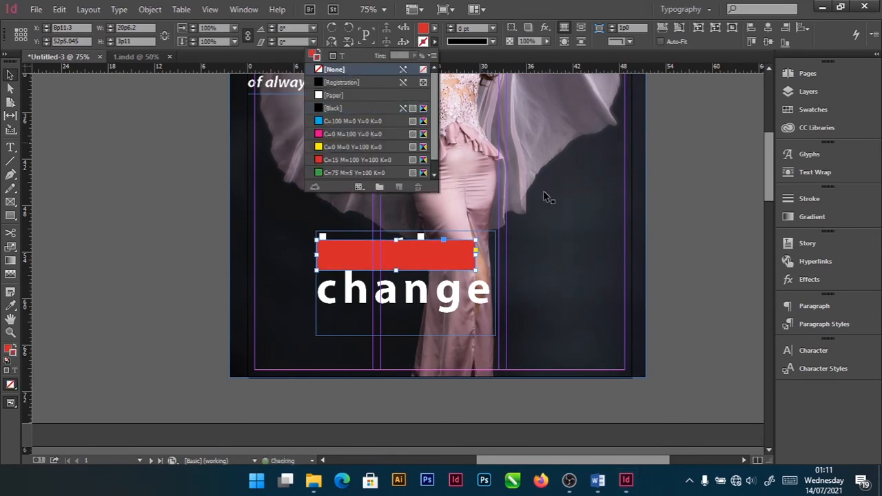
- Send the red bar backward so it sits behind the "be the" text
{"action": "right_click", "coordinate": [437, 258]}
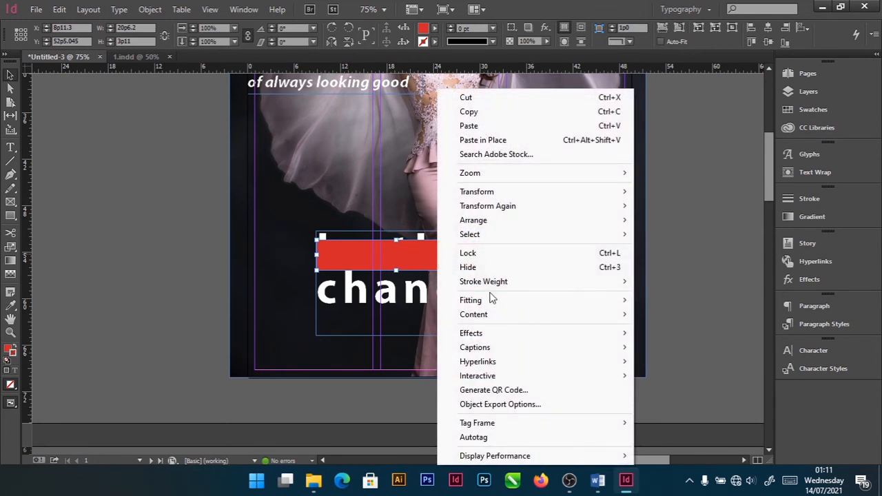
{"action": "mouse_move", "coordinate": [528, 219]}
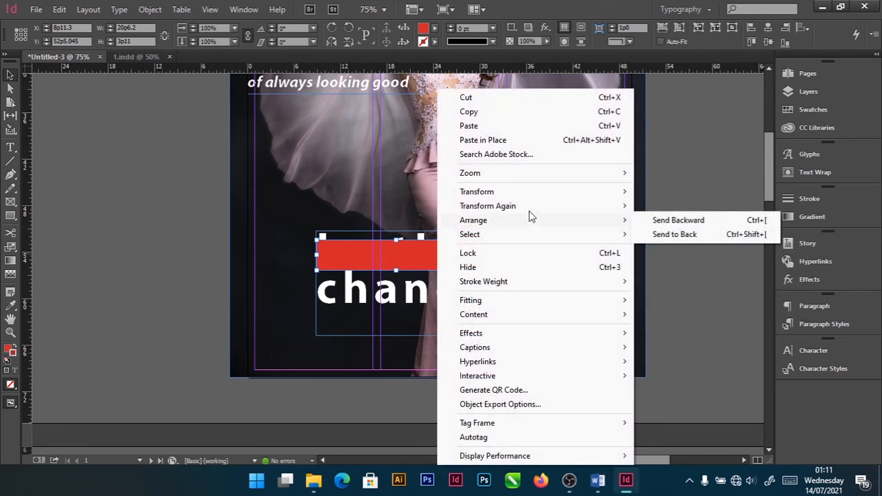
{"action": "left_click", "coordinate": [681, 221]}
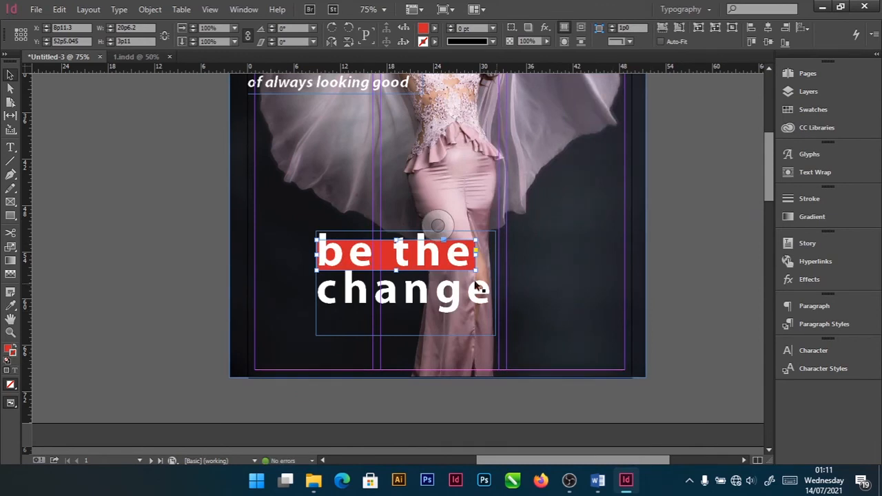
{"action": "left_click", "coordinate": [156, 232]}
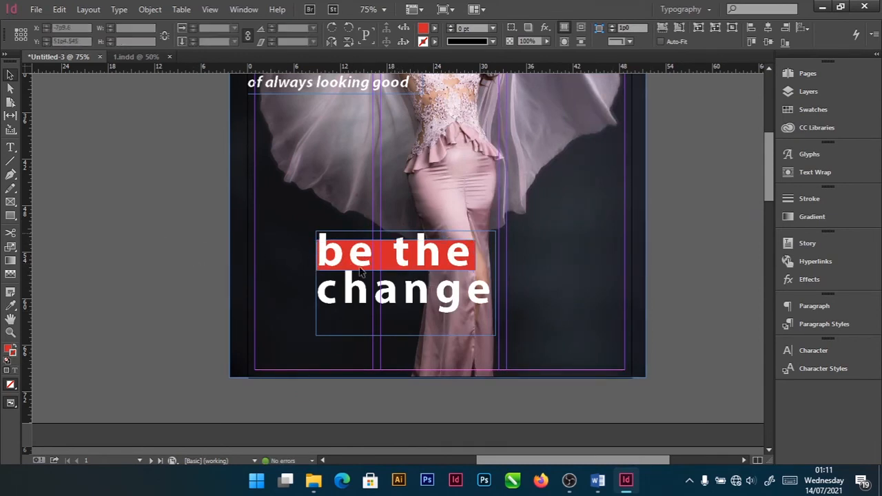
- Draw a second rectangle about 22p7 wide and 2p7 high over the "change" line
{"action": "left_click", "coordinate": [395, 275]}
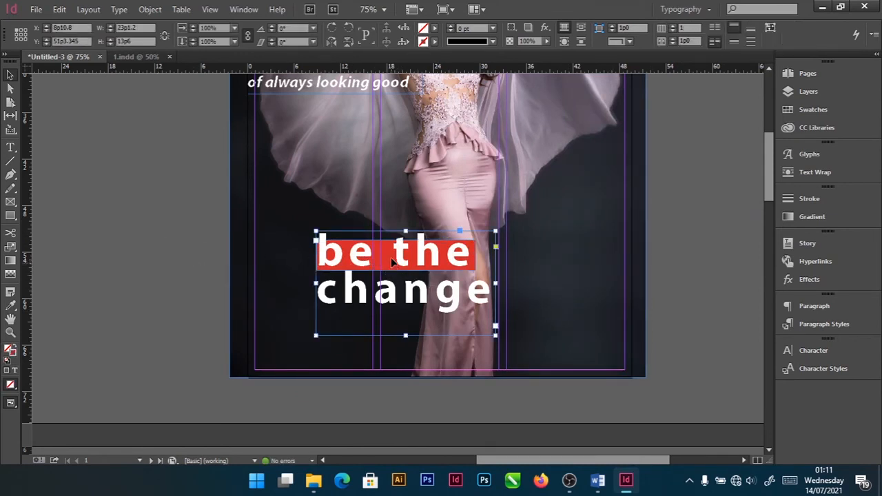
{"action": "left_click", "coordinate": [306, 260]}
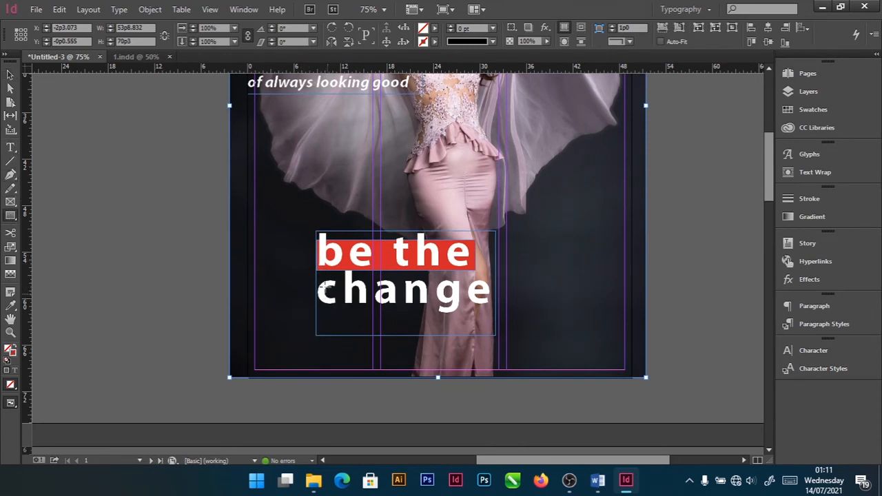
{"action": "left_click_drag", "start_coordinate": [315, 283], "coordinate": [494, 304]}
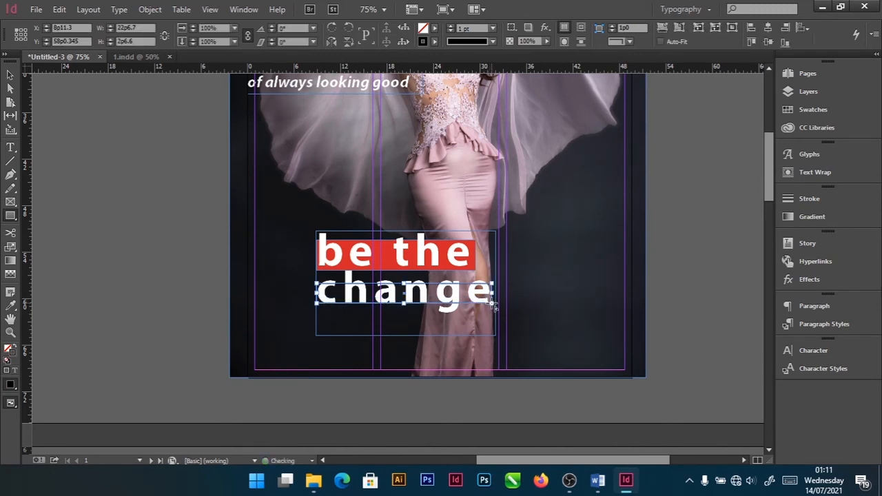
{"action": "key", "text": "v"}
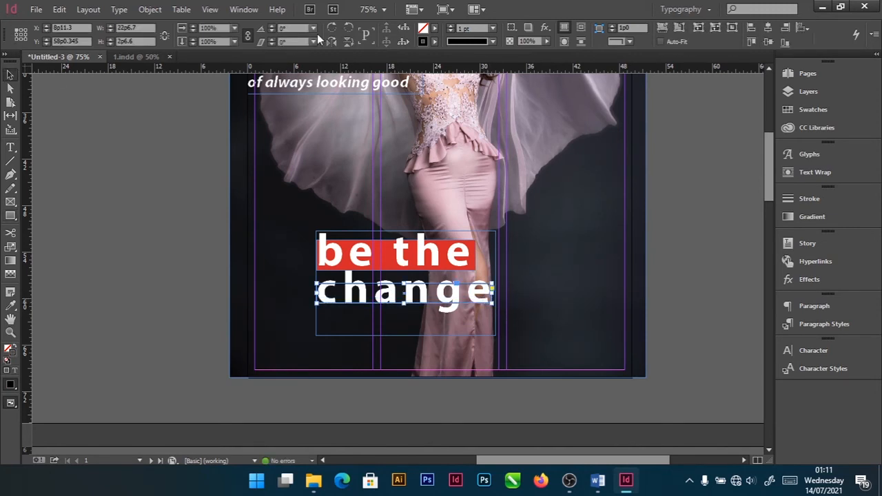
- Fill the rectangle over "change" with red C=15 M=100 Y=100 K=0 and remove its stroke
{"action": "left_click", "coordinate": [433, 28]}
{"action": "left_click", "coordinate": [346, 146]}
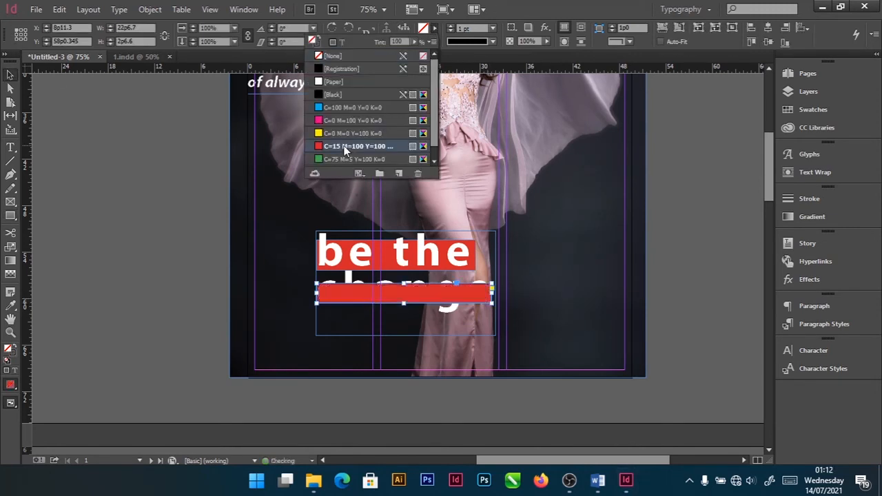
{"action": "left_click", "coordinate": [439, 27]}
{"action": "left_click", "coordinate": [435, 41]}
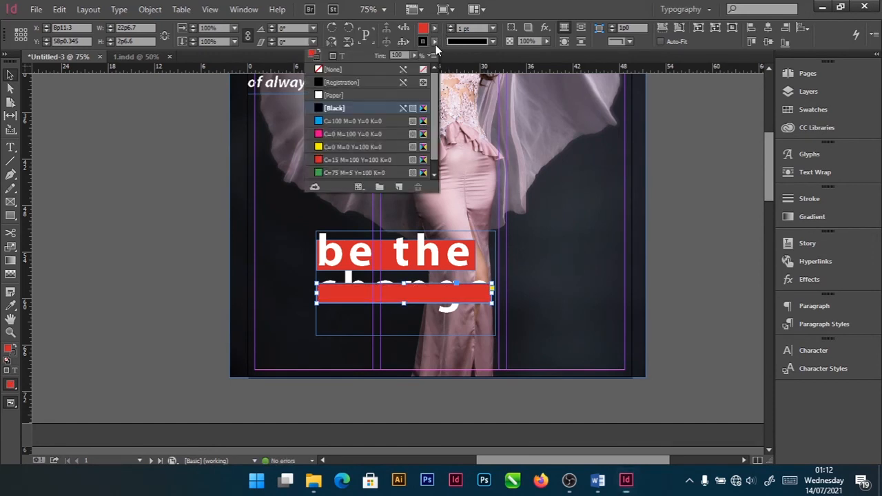
{"action": "left_click", "coordinate": [348, 69]}
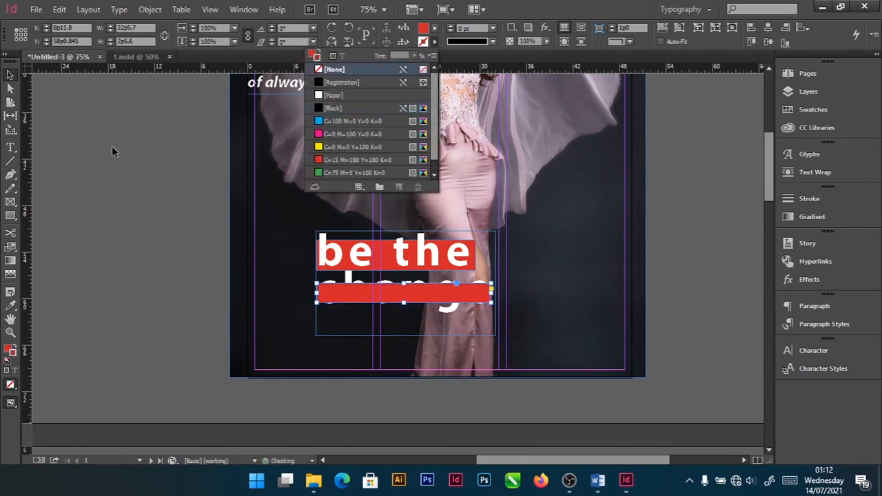
- Extend the red bar over "change" to about 3p5 high and arrange it behind the "change" text
{"action": "left_click_drag", "start_coordinate": [406, 284], "coordinate": [407, 305]}
{"action": "right_click", "coordinate": [407, 305]}
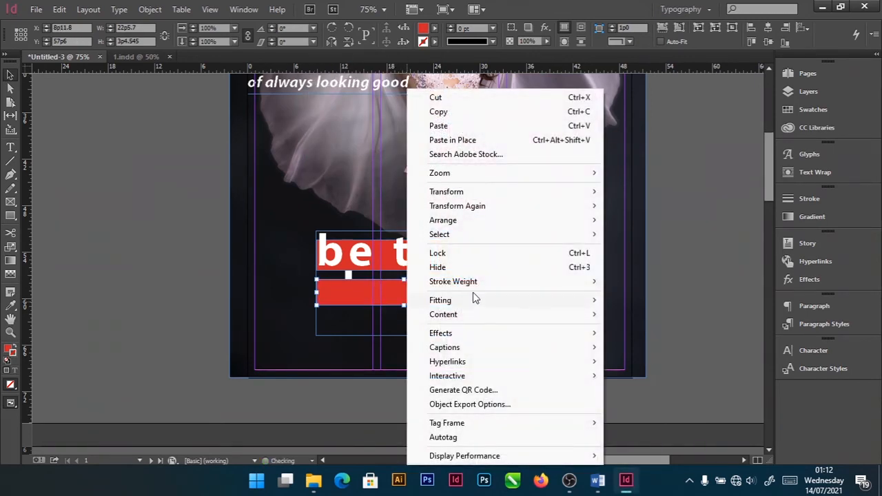
{"action": "mouse_move", "coordinate": [489, 226]}
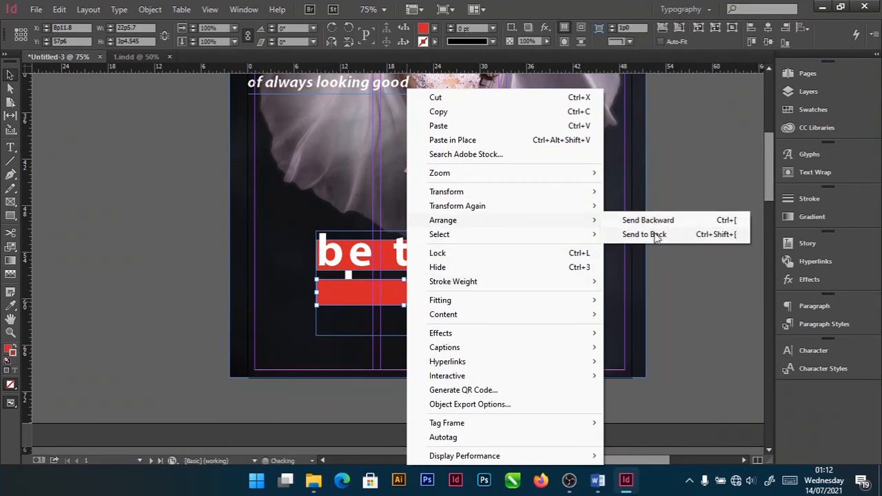
{"action": "left_click", "coordinate": [656, 234]}
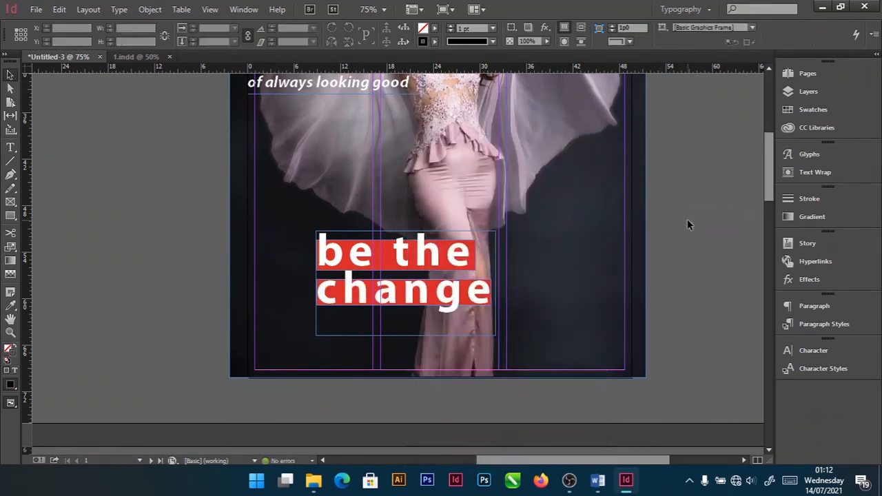
- Copy all of the red text "the most recent gossips about celebrities around the internet" from 1.indd
{"action": "left_click", "coordinate": [118, 58]}
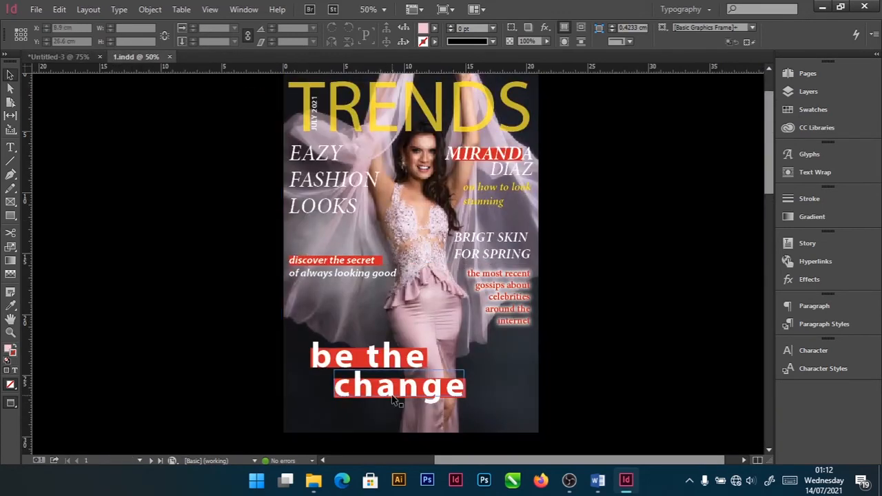
{"action": "left_click", "coordinate": [396, 402]}
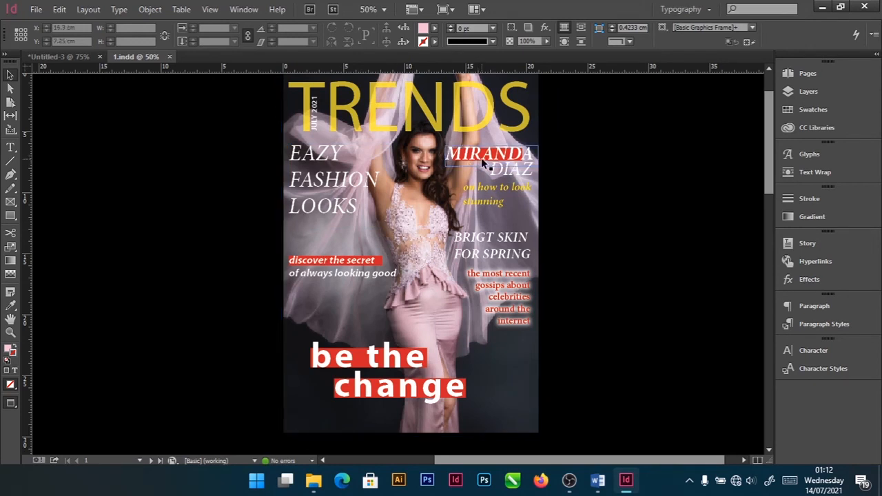
{"action": "left_click", "coordinate": [492, 293]}
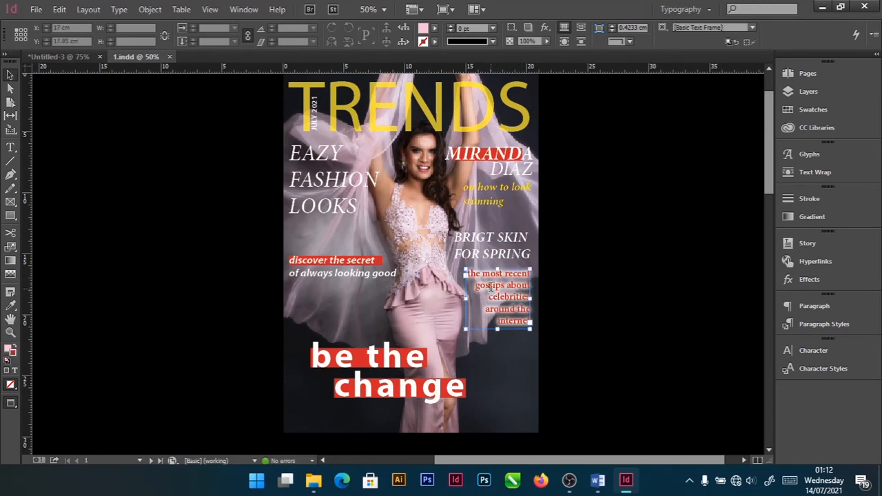
{"action": "double_click", "coordinate": [491, 286]}
{"action": "key", "text": "ctrl+a"}
{"action": "key", "text": "ctrl+c"}
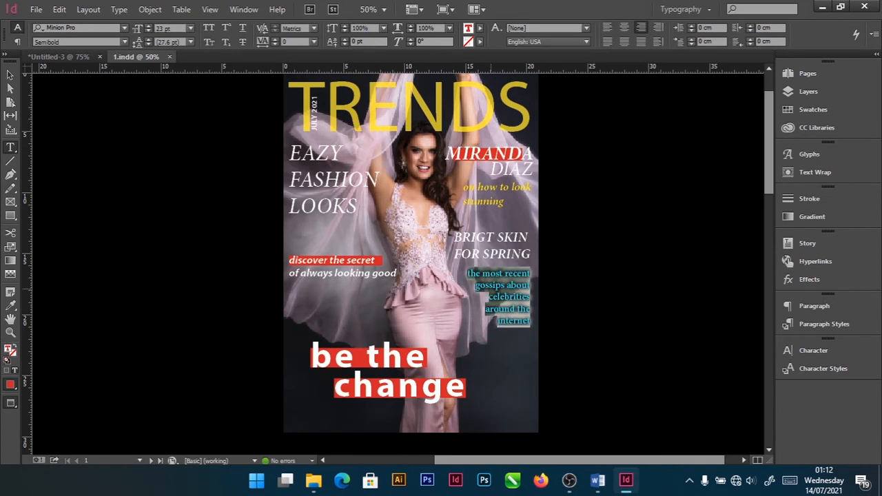
- Paste the gossips text into a new Untitled-3 text frame about 19p4 by 17p11 and move it against the page's right margin
{"action": "left_click", "coordinate": [65, 58]}
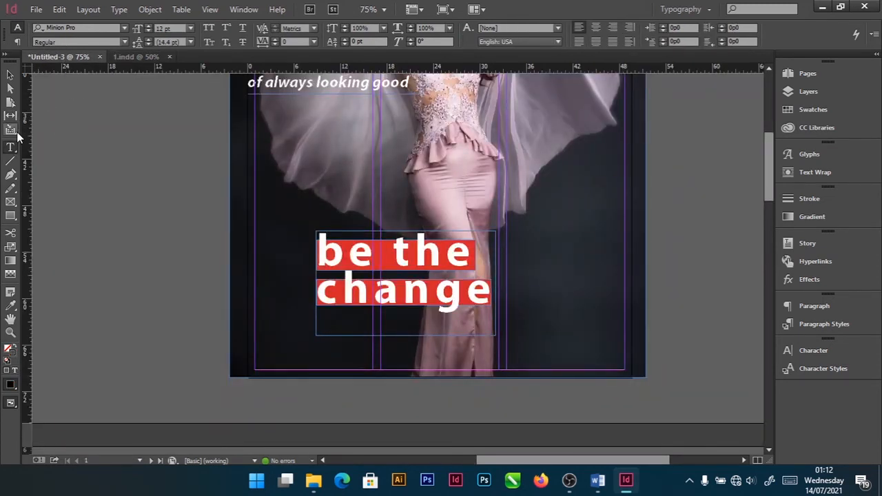
{"action": "left_click_drag", "start_coordinate": [48, 163], "coordinate": [198, 298]}
{"action": "key", "text": "ctrl+v"}
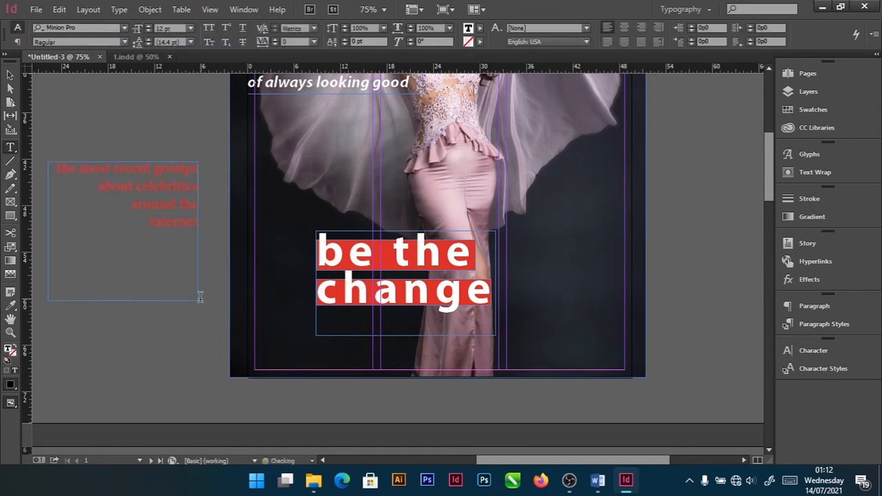
{"action": "left_click", "coordinate": [9, 74]}
{"action": "left_click_drag", "start_coordinate": [141, 165], "coordinate": [571, 186]}
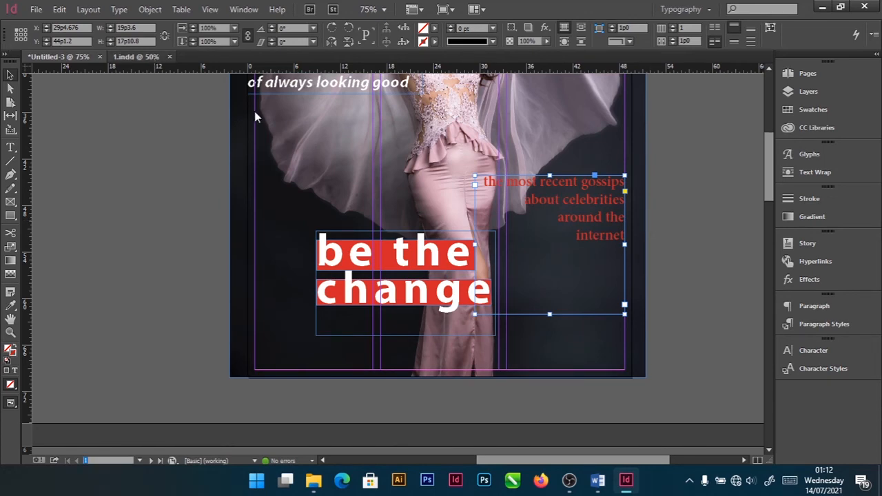
- Add an Outer Glow effect in Normal blending mode to the gossips text frame, with the preview turned on
{"action": "key", "text": "ctrl+minus"}
{"action": "key", "text": "w"}
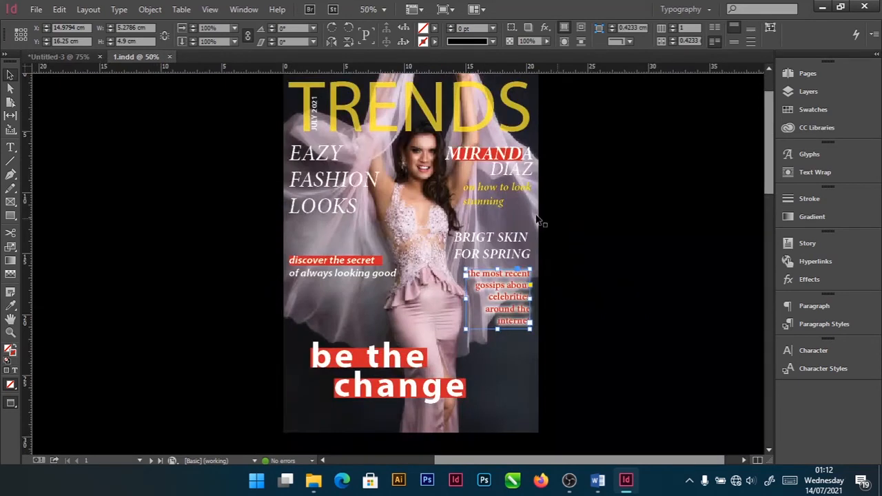
{"action": "left_click", "coordinate": [49, 58]}
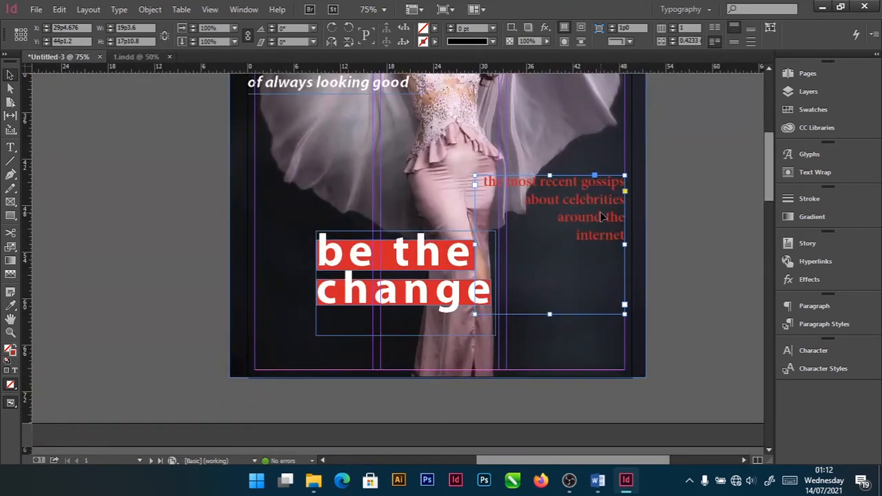
{"action": "left_click", "coordinate": [146, 11]}
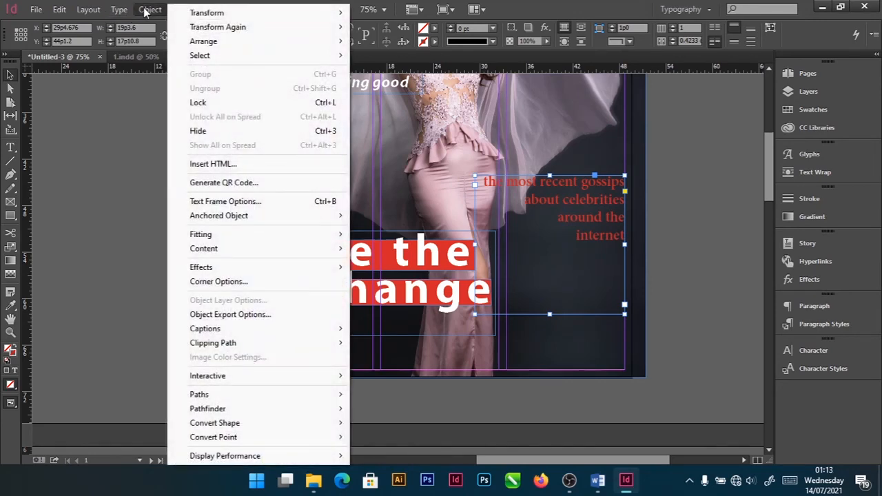
{"action": "mouse_move", "coordinate": [270, 273]}
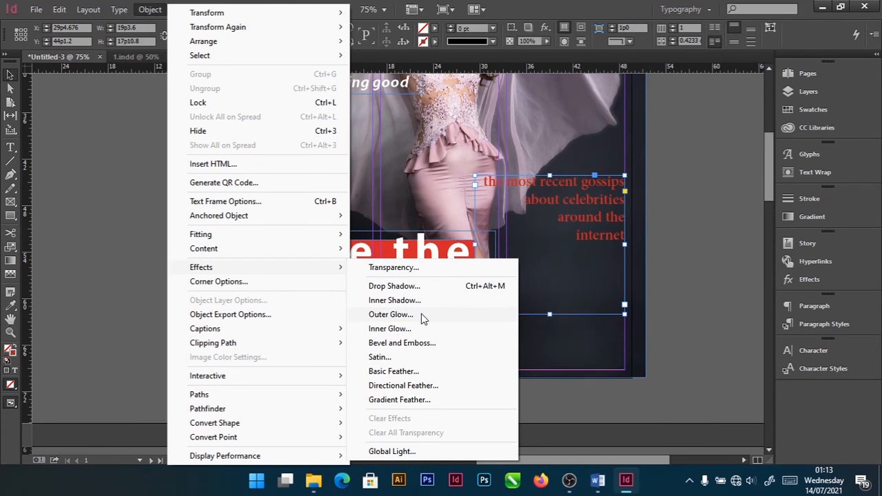
{"action": "left_click", "coordinate": [421, 313]}
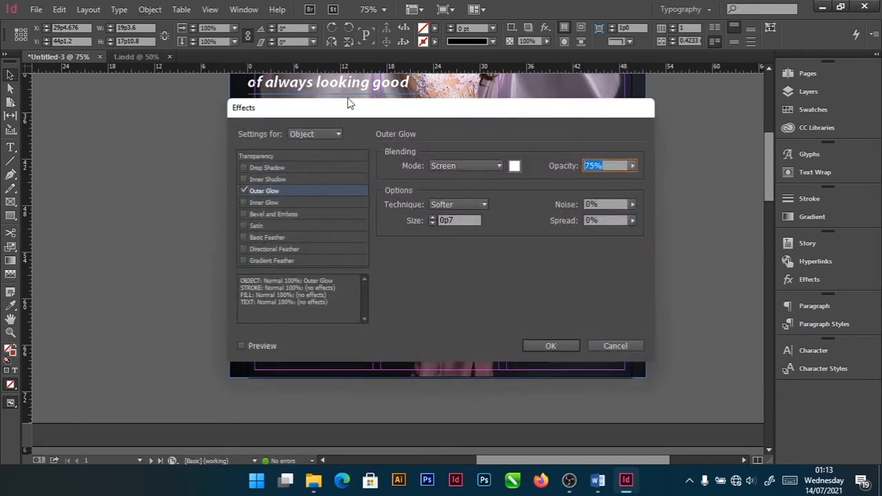
{"action": "left_click_drag", "start_coordinate": [339, 112], "coordinate": [167, 97]}
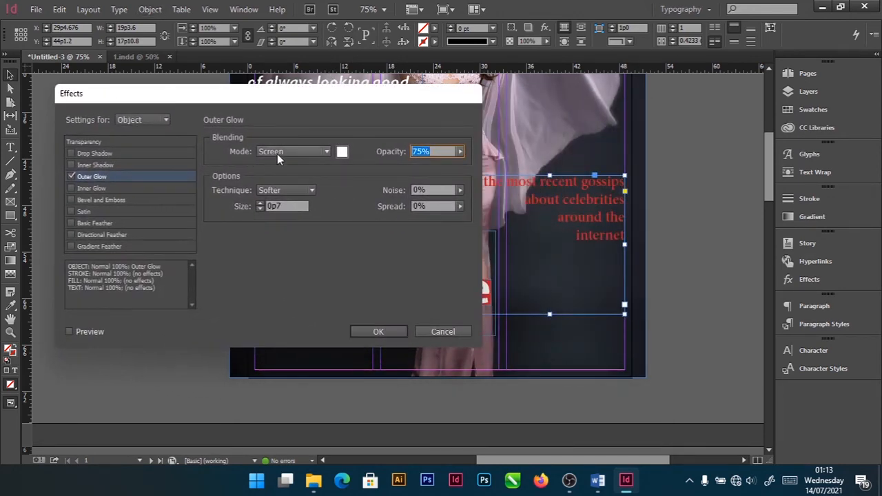
{"action": "left_click", "coordinate": [277, 152]}
{"action": "left_click", "coordinate": [294, 166]}
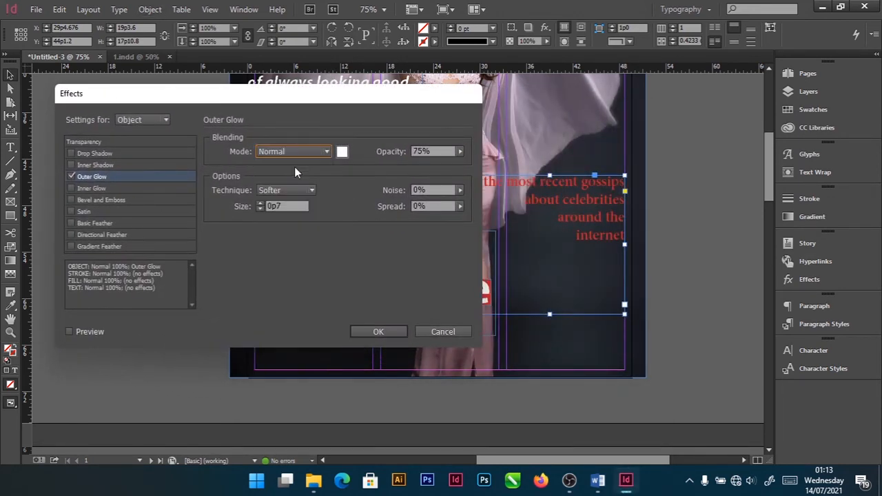
{"action": "left_click", "coordinate": [89, 332]}
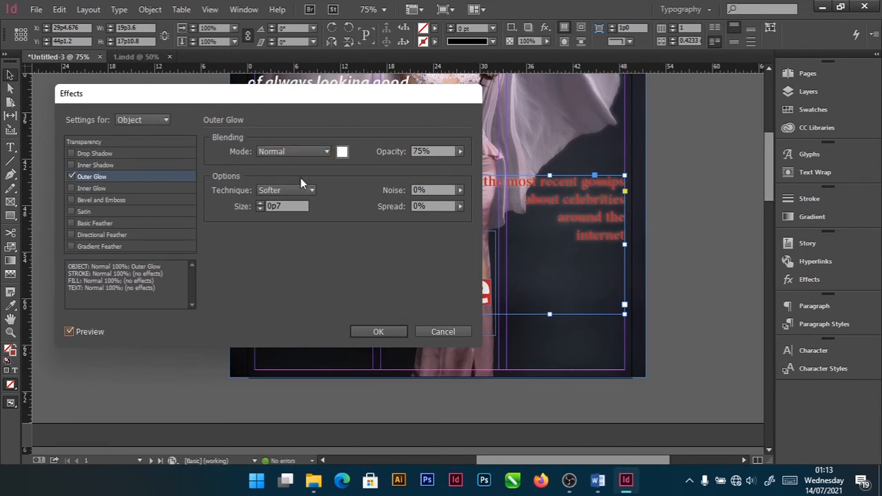
- Set the outer glow's opacity to 100% and reduce its size to 0p3
{"action": "left_click", "coordinate": [460, 152]}
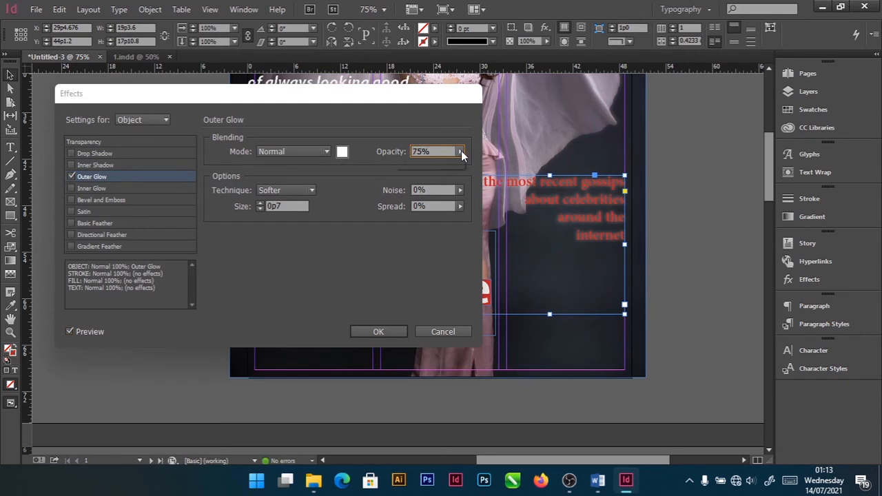
{"action": "left_click_drag", "start_coordinate": [448, 167], "coordinate": [493, 165]}
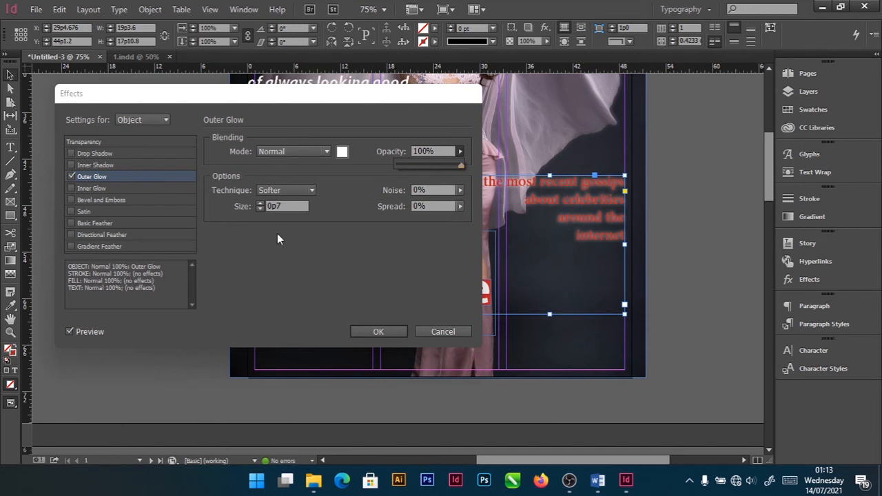
{"action": "left_click", "coordinate": [260, 204]}
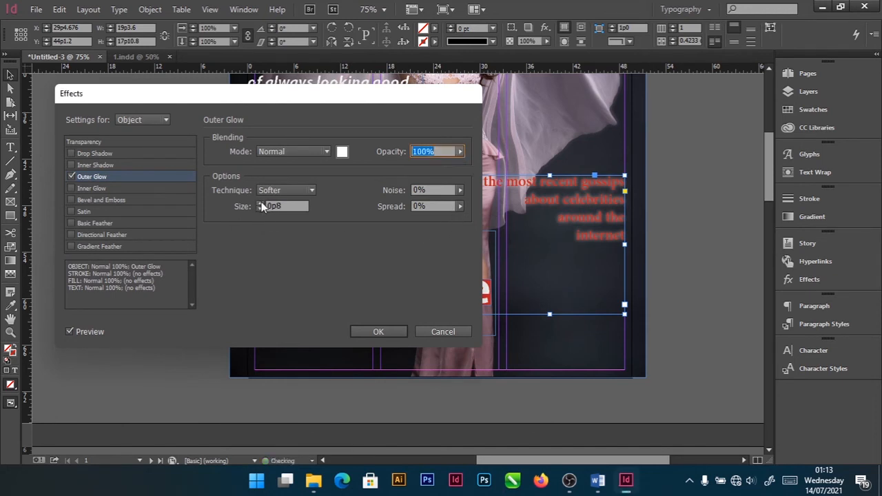
{"action": "left_click", "coordinate": [260, 210]}
{"action": "left_click", "coordinate": [260, 209]}
{"action": "left_click", "coordinate": [261, 209]}
{"action": "left_click", "coordinate": [261, 210]}
{"action": "left_click", "coordinate": [260, 209]}
{"action": "left_click", "coordinate": [260, 209]}
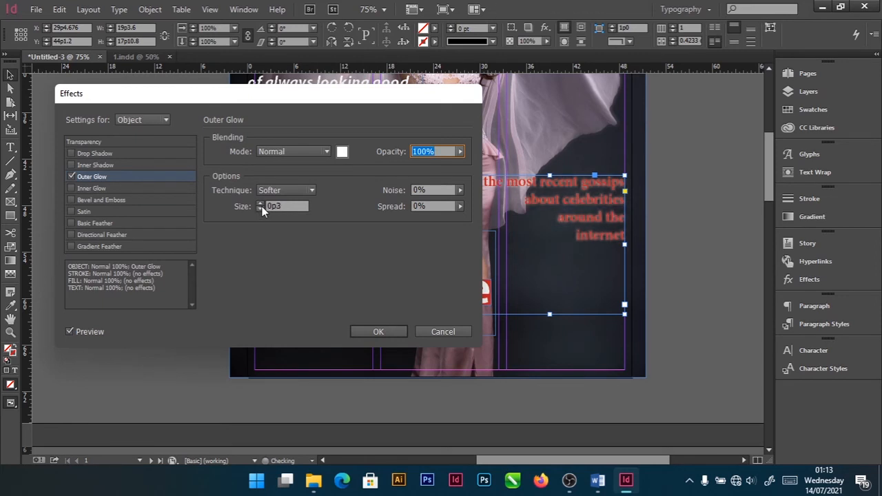
{"action": "left_click", "coordinate": [259, 209]}
{"action": "left_click", "coordinate": [259, 209]}
{"action": "left_click", "coordinate": [259, 209]}
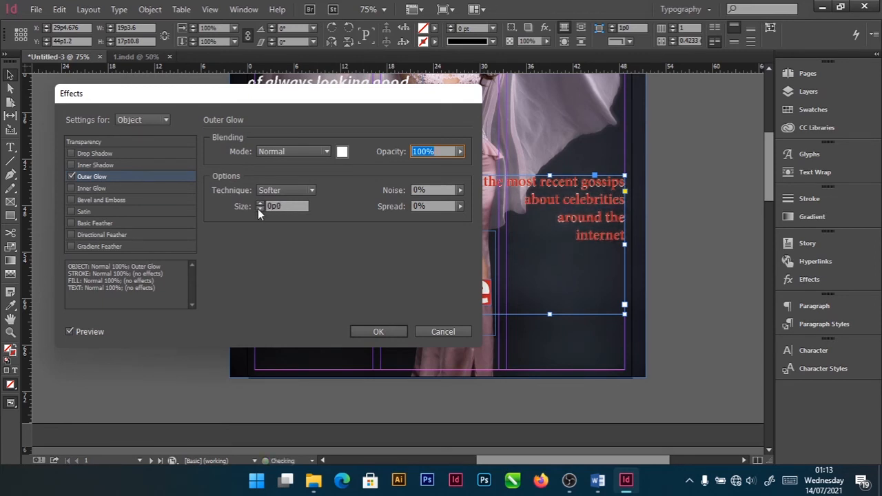
{"action": "left_click", "coordinate": [259, 205]}
{"action": "left_click", "coordinate": [260, 205]}
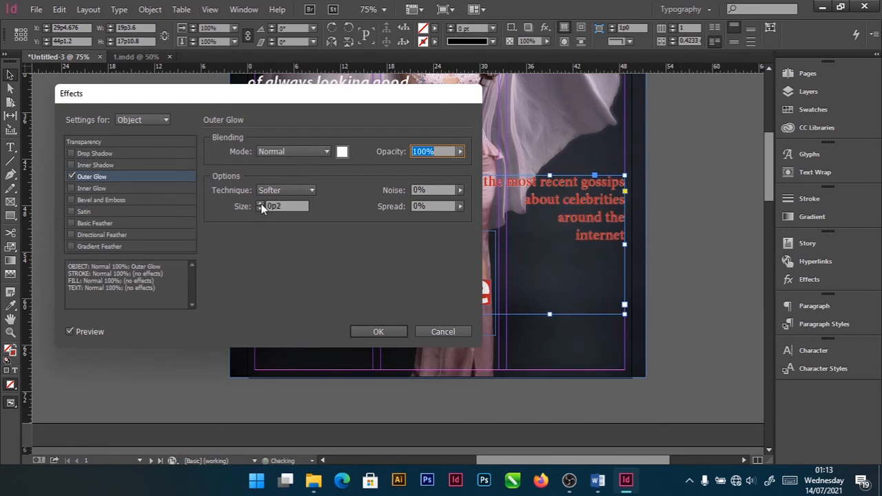
{"action": "left_click", "coordinate": [260, 204]}
- Set the outer glow's spread to 30% and its size to 0p6, and apply the effect
{"action": "left_click", "coordinate": [460, 206]}
{"action": "left_click_drag", "start_coordinate": [396, 222], "coordinate": [416, 222]}
{"action": "left_click", "coordinate": [261, 204]}
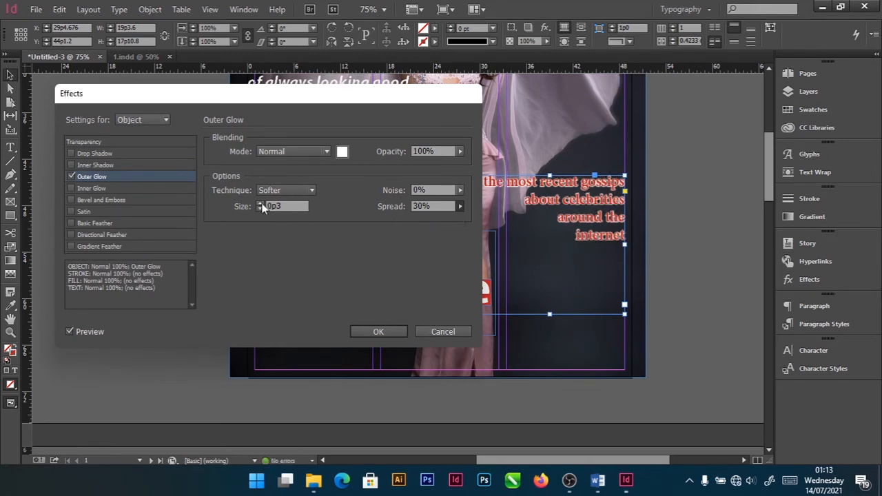
{"action": "left_click", "coordinate": [261, 204]}
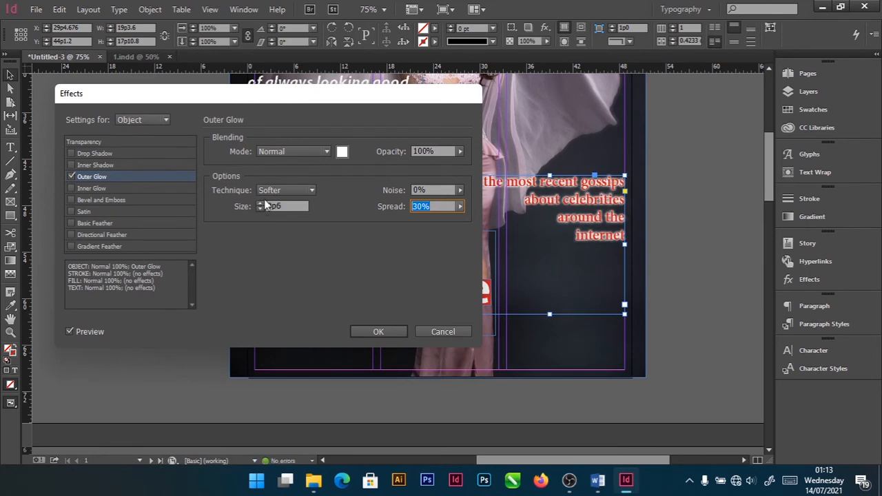
{"action": "left_click", "coordinate": [367, 332]}
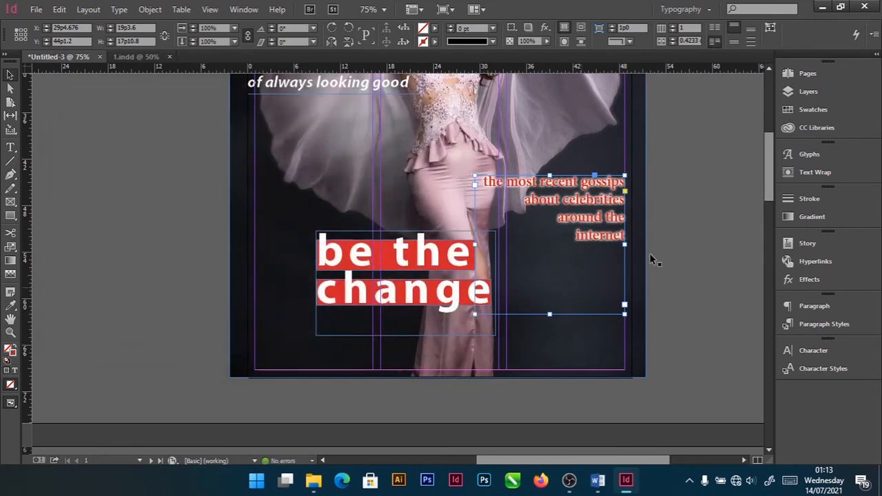
- Review the cover against 1.indd and examine the text settings of its name headline and yellow "on how to look stunning" tagline
{"action": "left_click", "coordinate": [681, 268]}
{"action": "scroll", "coordinate": [682, 273], "scroll_direction": "up", "scroll_amount": 5}
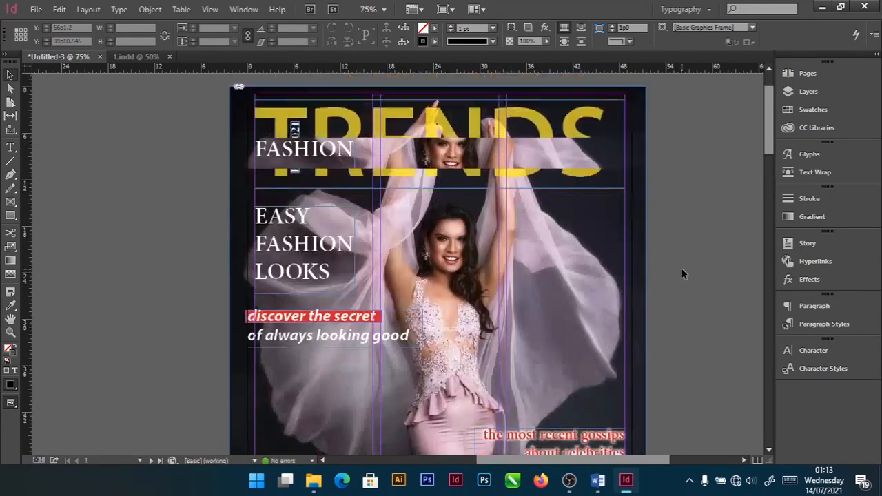
{"action": "scroll", "coordinate": [681, 272], "scroll_direction": "down", "scroll_amount": 5}
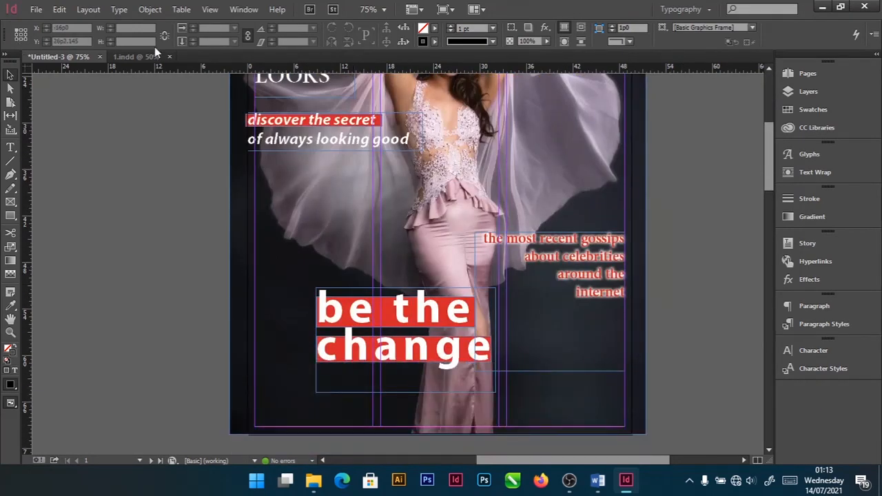
{"action": "left_click", "coordinate": [152, 57]}
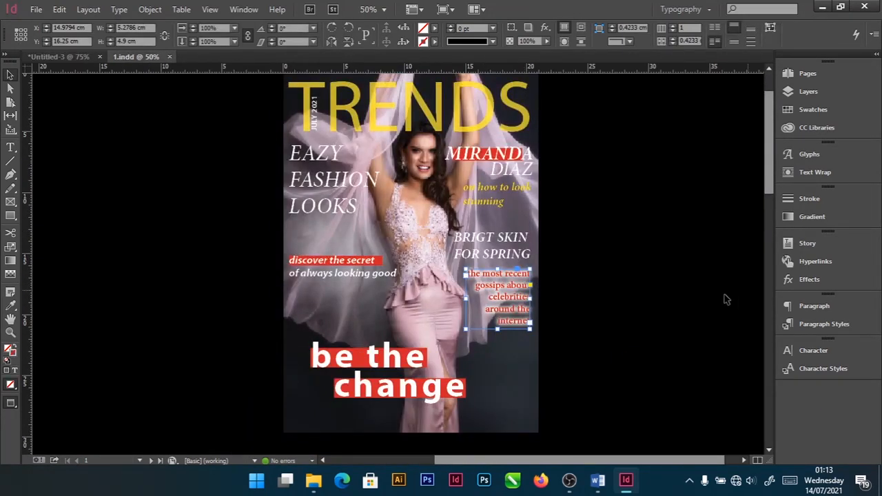
{"action": "left_click", "coordinate": [492, 188]}
{"action": "double_click", "coordinate": [479, 187]}
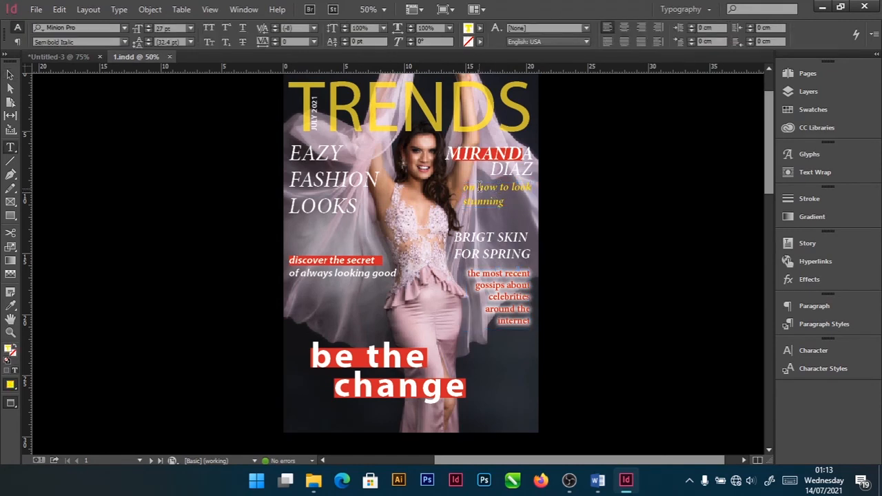
{"action": "left_click_drag", "start_coordinate": [479, 187], "coordinate": [505, 202]}
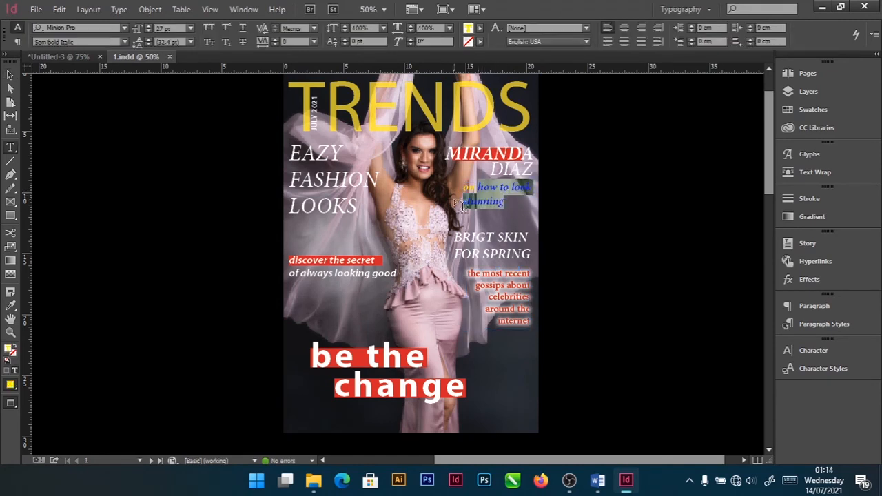
{"action": "left_click_drag", "start_coordinate": [502, 168], "coordinate": [538, 167]}
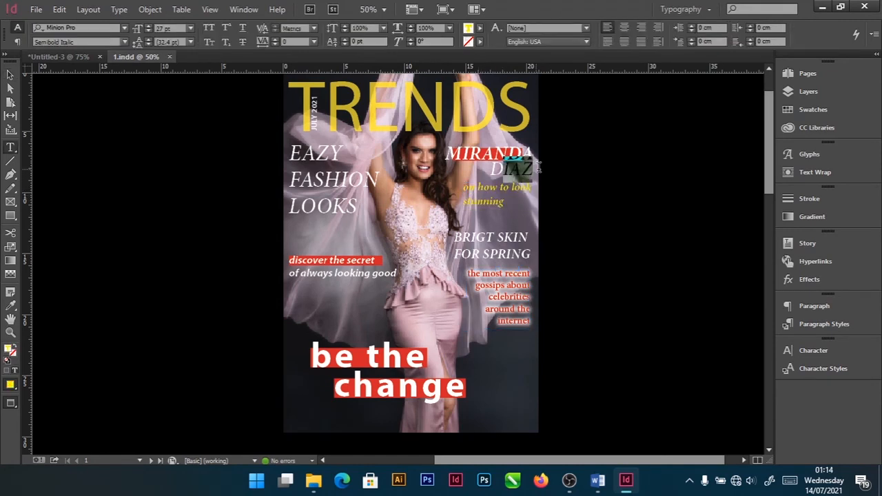
{"action": "left_click_drag", "start_coordinate": [445, 153], "coordinate": [491, 154]}
{"action": "left_click", "coordinate": [522, 162]}
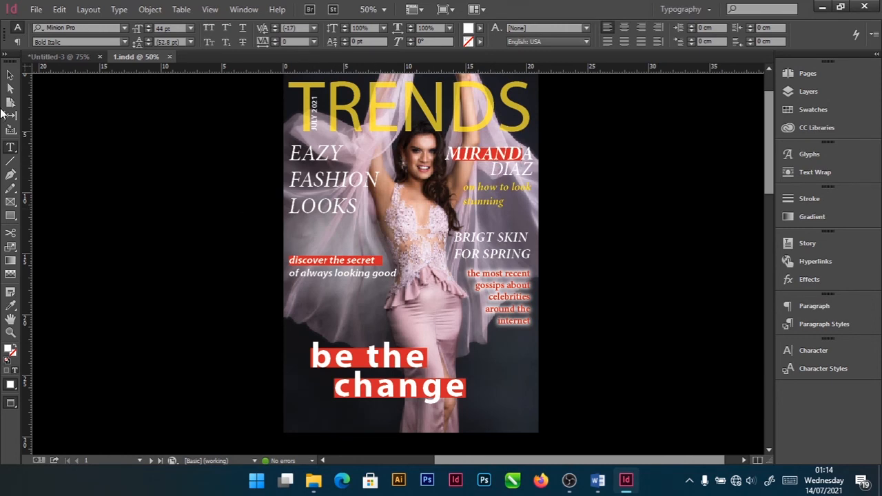
{"action": "left_click", "coordinate": [10, 74]}
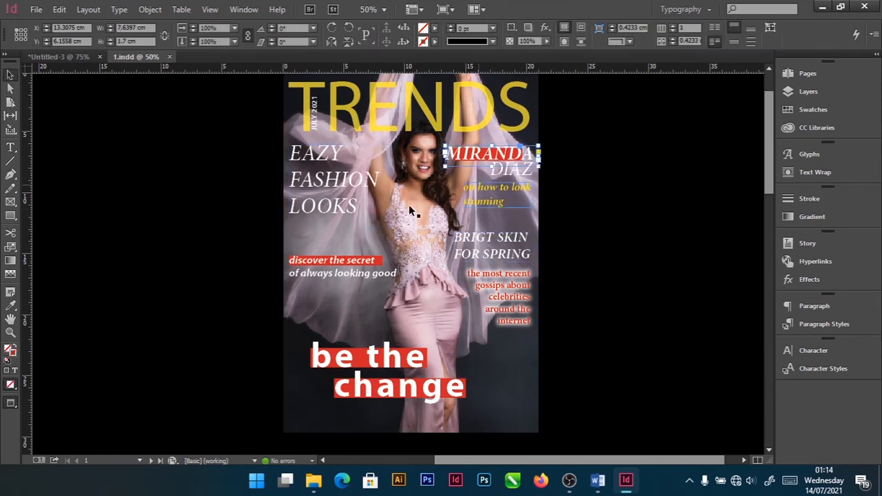
- Look through the page spreads of 1.indd and compare its cover with the cover in the untitled document
{"action": "left_click", "coordinate": [577, 358]}
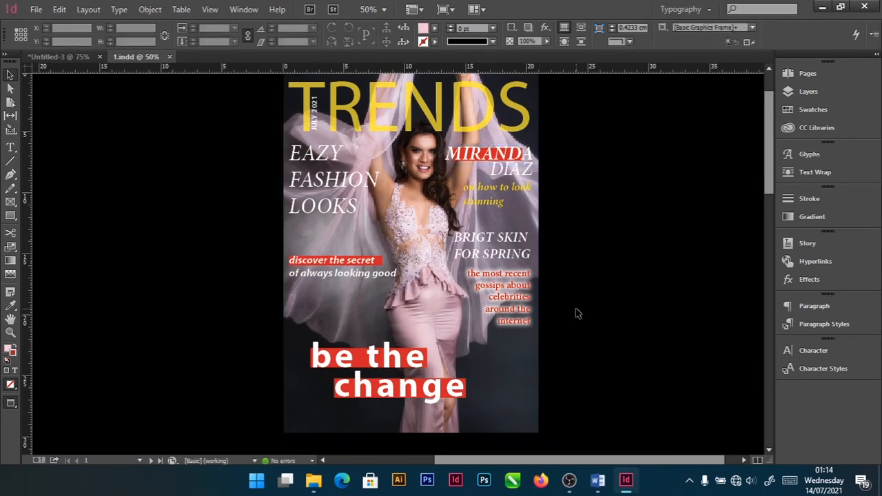
{"action": "scroll", "coordinate": [577, 313], "scroll_direction": "down", "scroll_amount": 10}
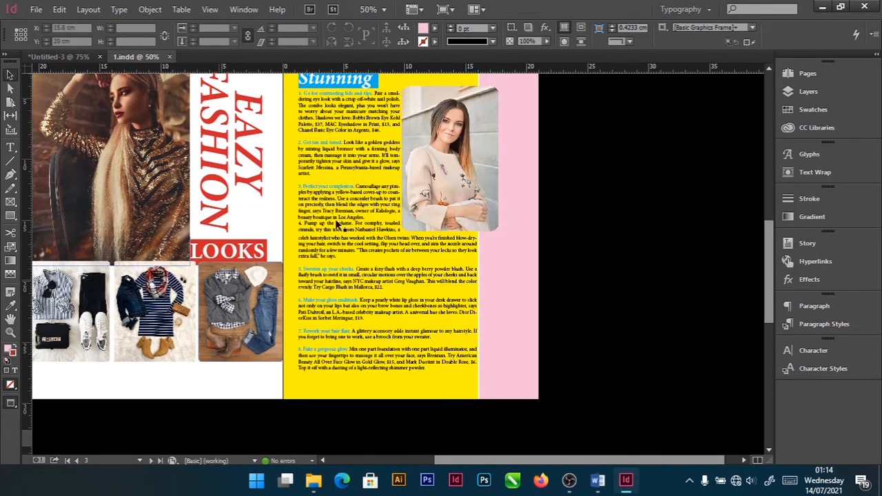
{"action": "scroll", "coordinate": [331, 262], "scroll_direction": "down", "scroll_amount": 5}
{"action": "scroll", "coordinate": [331, 267], "scroll_direction": "down", "scroll_amount": 3}
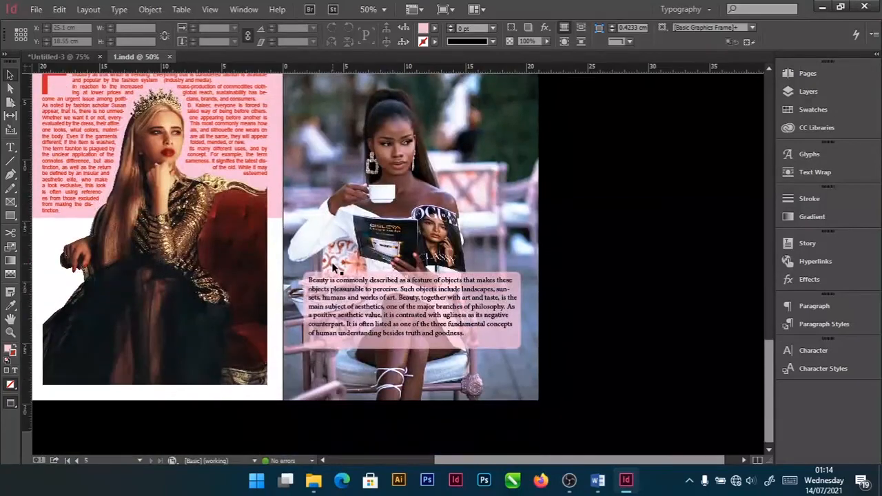
{"action": "scroll", "coordinate": [333, 268], "scroll_direction": "up", "scroll_amount": 7}
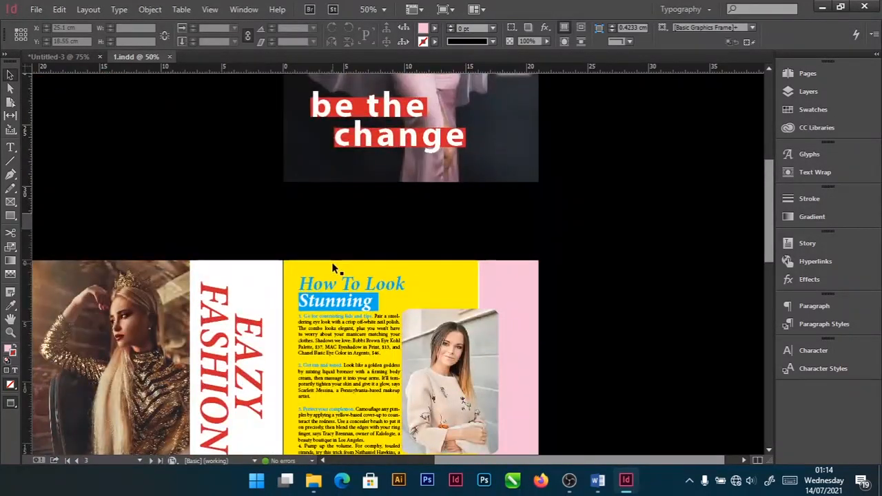
{"action": "scroll", "coordinate": [332, 266], "scroll_direction": "up", "scroll_amount": 3}
{"action": "scroll", "coordinate": [332, 268], "scroll_direction": "up", "scroll_amount": 2}
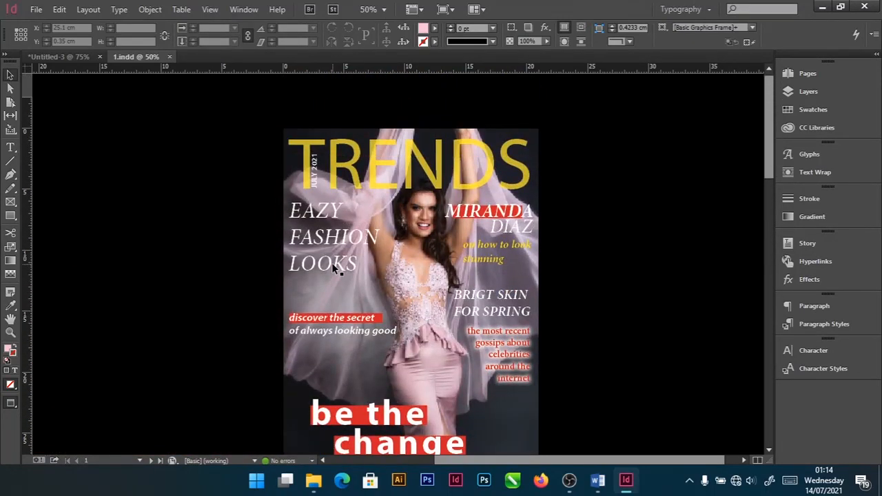
{"action": "scroll", "coordinate": [331, 263], "scroll_direction": "down", "scroll_amount": 2}
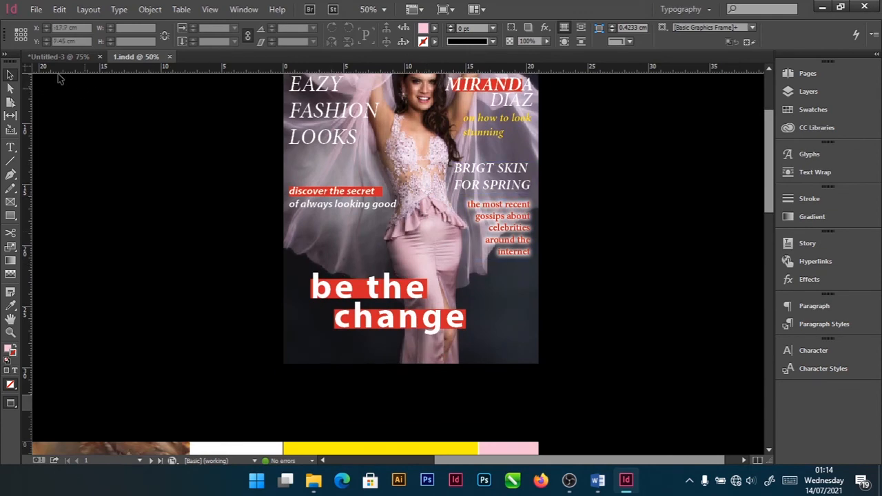
{"action": "left_click", "coordinate": [76, 54]}
{"action": "scroll", "coordinate": [452, 293], "scroll_direction": "up", "scroll_amount": 4}
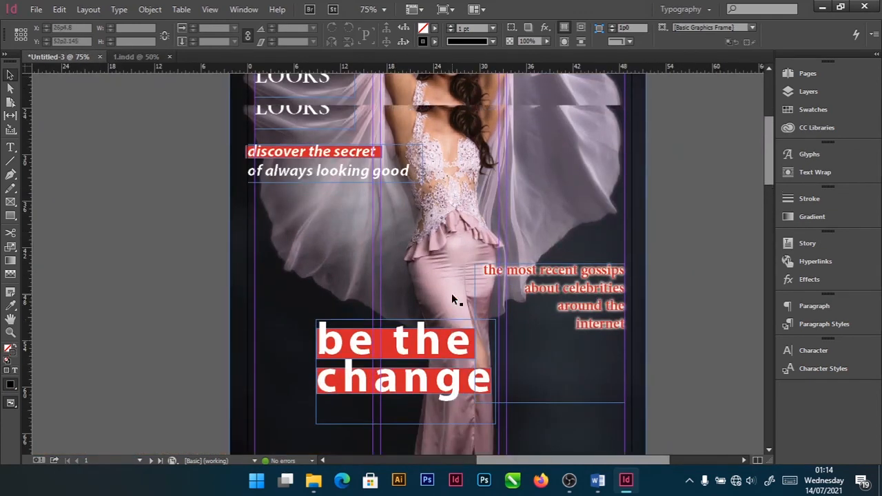
{"action": "scroll", "coordinate": [451, 293], "scroll_direction": "down", "scroll_amount": 2}
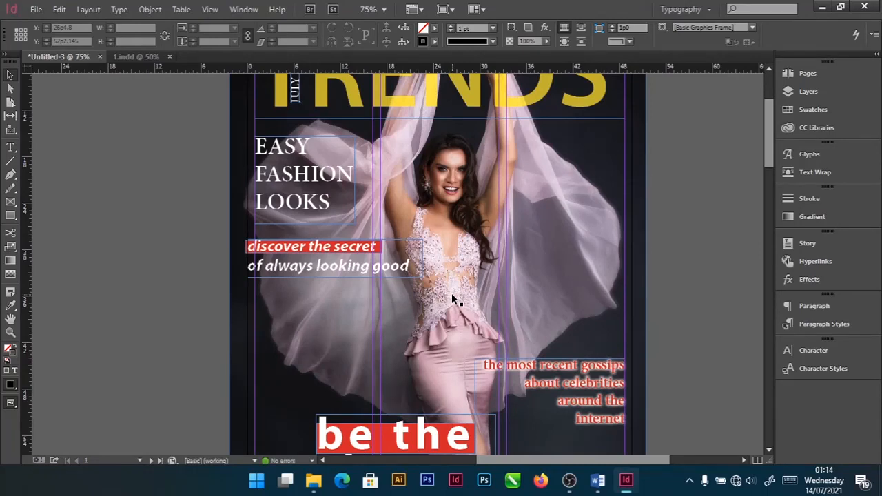
{"action": "left_click", "coordinate": [133, 57]}
{"action": "scroll", "coordinate": [404, 259], "scroll_direction": "up", "scroll_amount": 3}
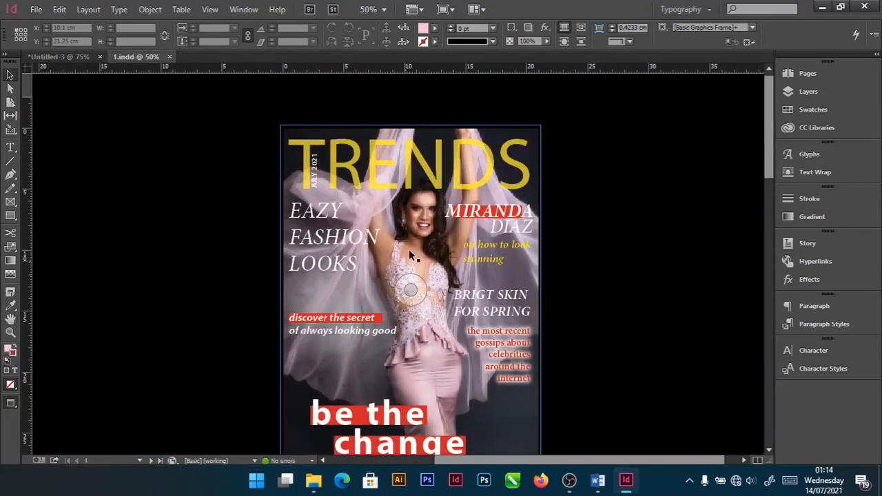
- Change the font style of the yellow TRENDS title in the untitled document to Myriad Pro Regular
{"action": "left_click", "coordinate": [52, 58]}
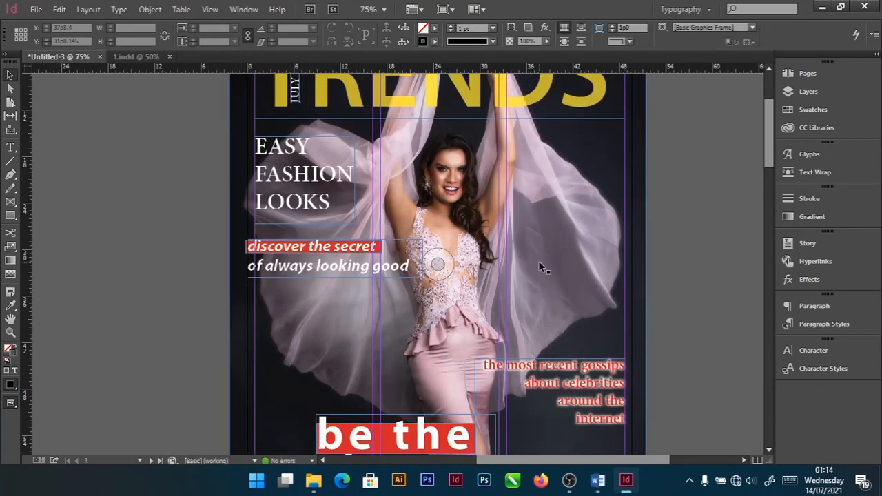
{"action": "scroll", "coordinate": [538, 260], "scroll_direction": "up", "scroll_amount": 1}
{"action": "scroll", "coordinate": [539, 260], "scroll_direction": "up", "scroll_amount": 3}
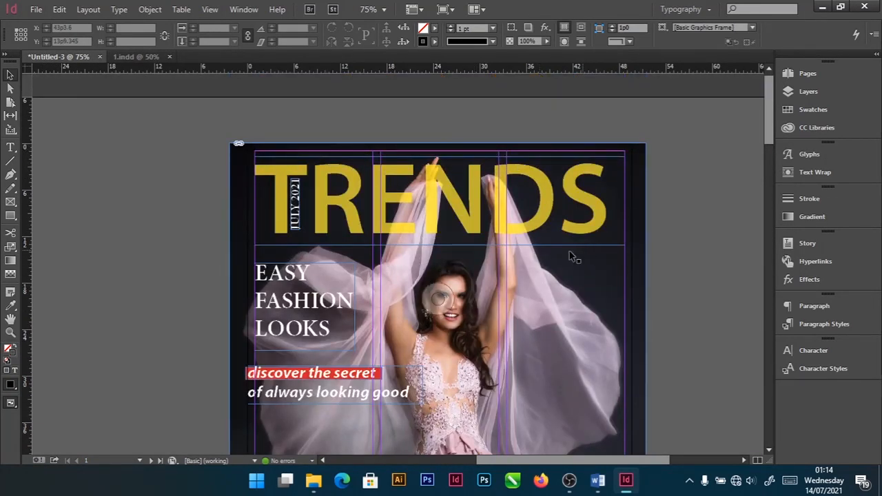
{"action": "double_click", "coordinate": [462, 211]}
{"action": "key", "text": "Home"}
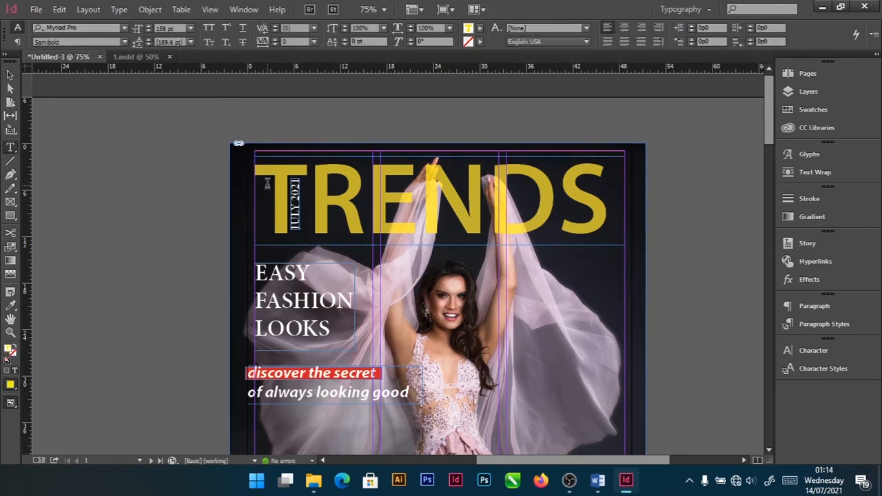
{"action": "key", "text": "shift+Right"}
{"action": "key", "text": "shift+Right"}
{"action": "key", "text": "shift+Right"}
{"action": "key", "text": "shift+Right"}
{"action": "key", "text": "shift+Right"}
{"action": "key", "text": "shift+Right"}
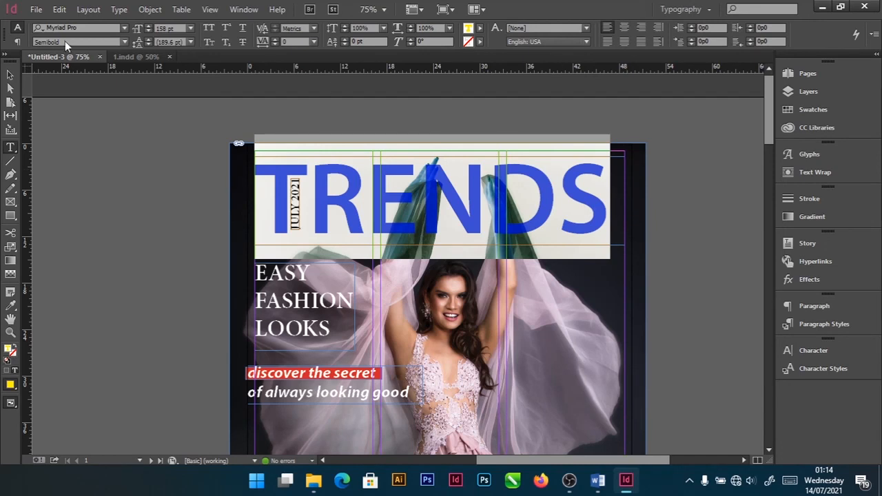
{"action": "left_click", "coordinate": [124, 38]}
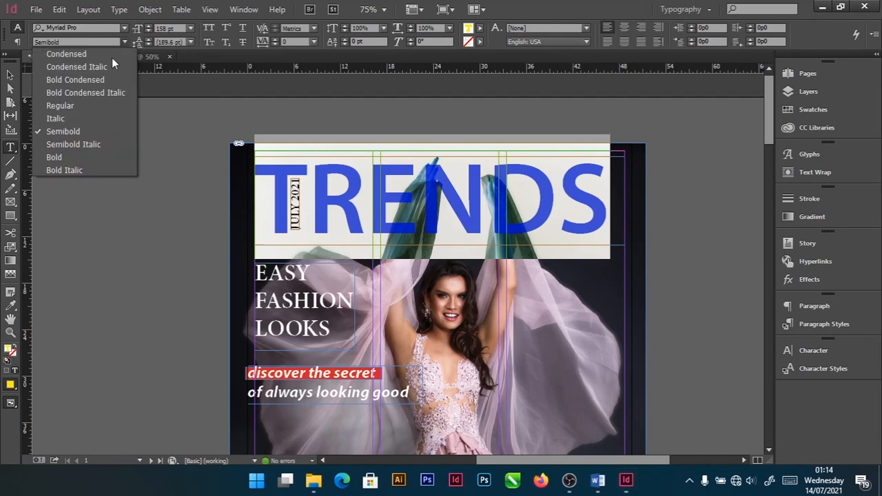
{"action": "left_click", "coordinate": [102, 99]}
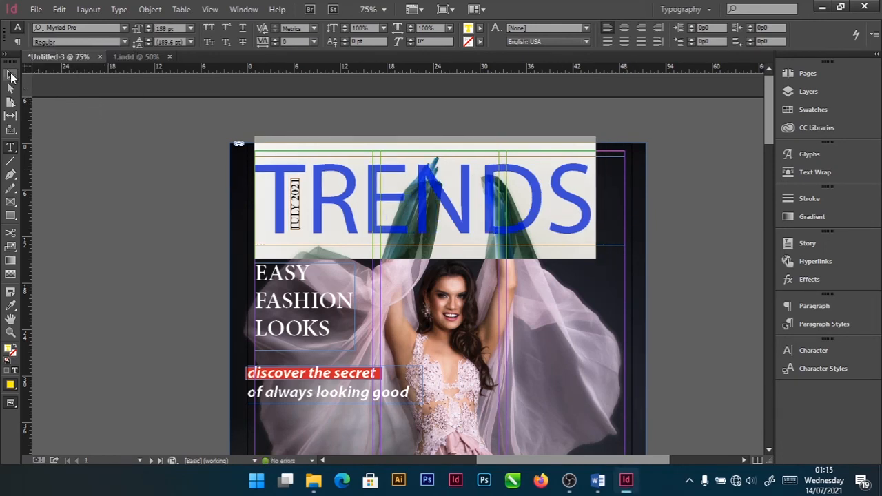
{"action": "left_click", "coordinate": [10, 74]}
{"action": "left_click", "coordinate": [696, 245]}
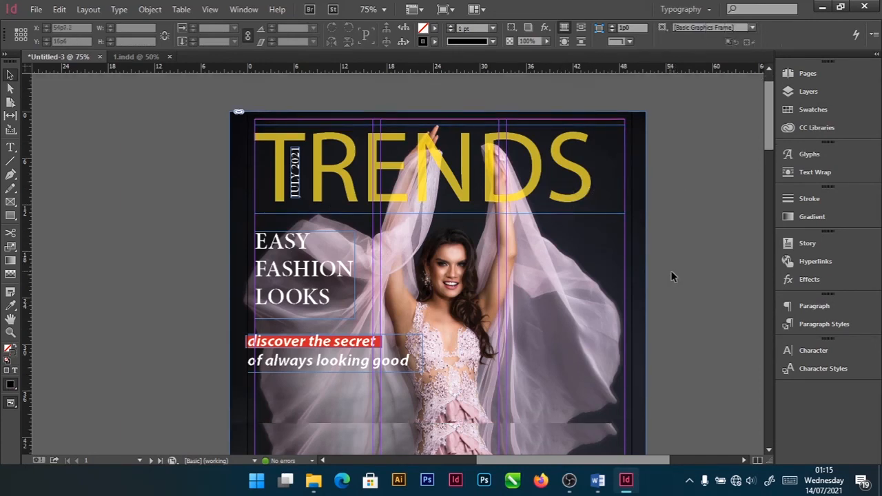
- View the whole cover in full-screen presentation mode and return to the normal workspace
{"action": "scroll", "coordinate": [670, 270], "scroll_direction": "down", "scroll_amount": 3}
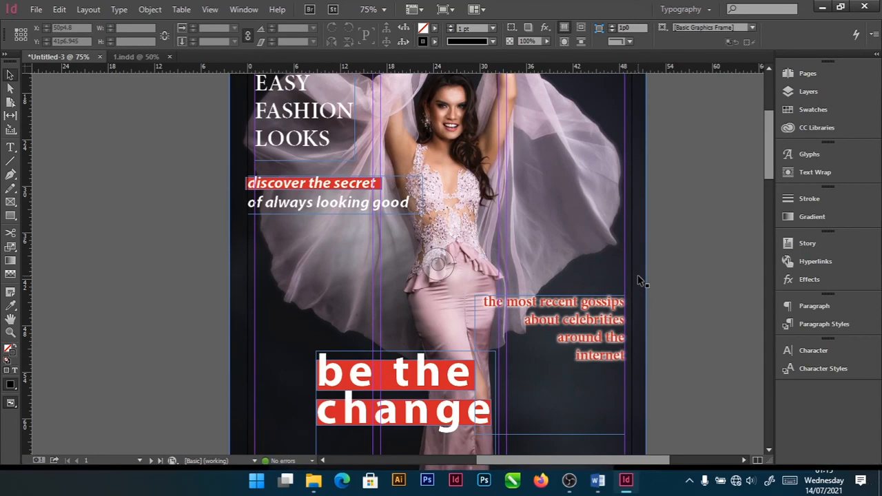
{"action": "key", "text": "shift+w"}
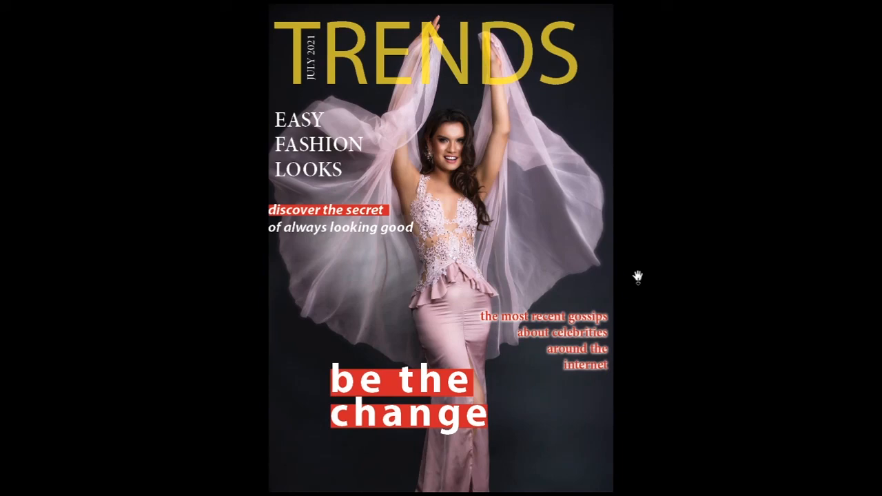
{"action": "key", "text": "Escape"}
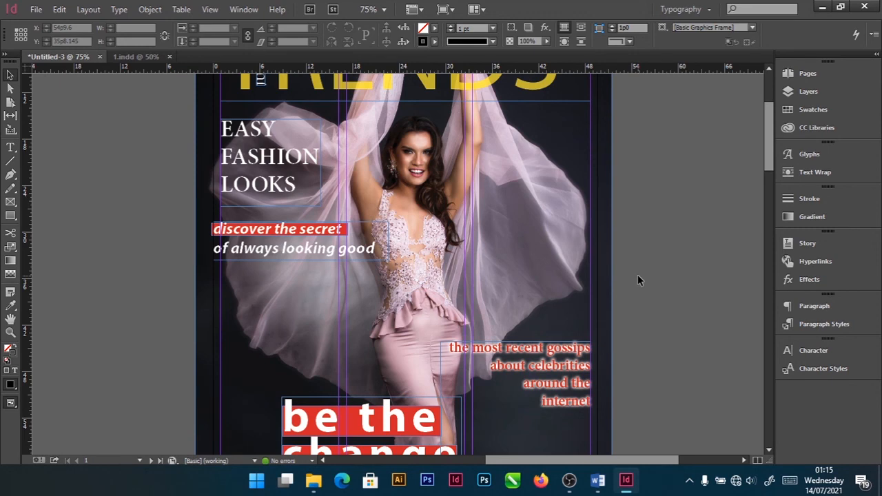
- Switch the cover to Preview screen mode to hide guides and frame edges, and check the page from title to foot
{"action": "scroll", "coordinate": [637, 274], "scroll_direction": "up", "scroll_amount": 4}
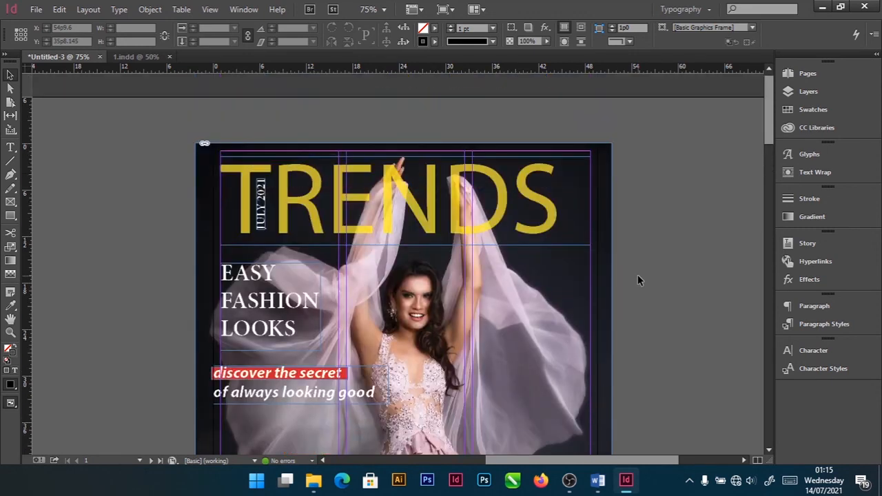
{"action": "key", "text": "w"}
{"action": "scroll", "coordinate": [637, 274], "scroll_direction": "down", "scroll_amount": 3}
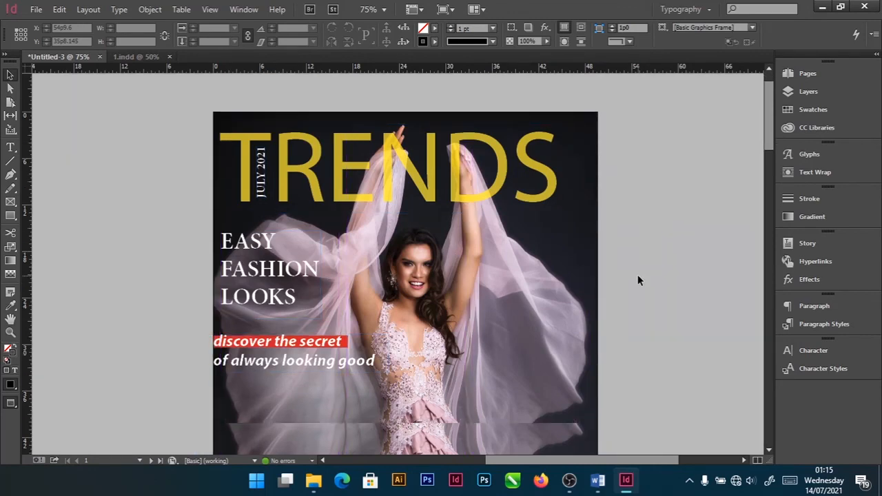
{"action": "scroll", "coordinate": [637, 274], "scroll_direction": "down", "scroll_amount": 4}
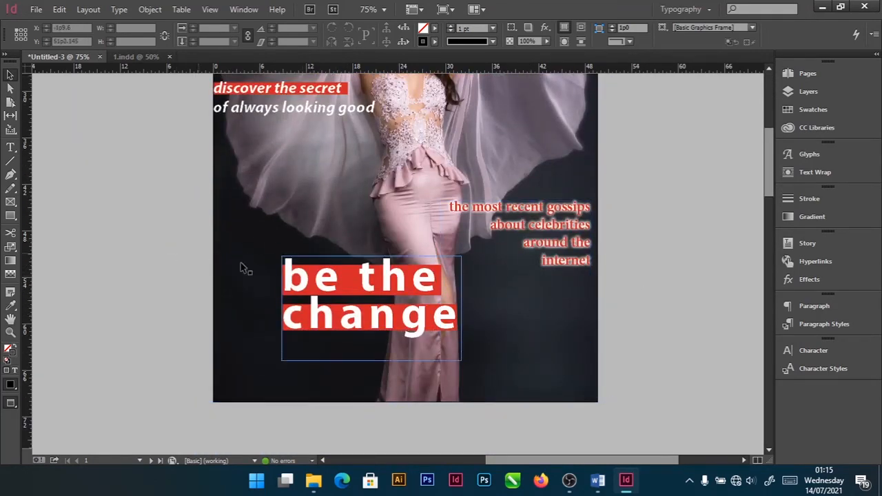
{"action": "scroll", "coordinate": [199, 254], "scroll_direction": "up", "scroll_amount": 4}
- Review the inside spreads and the cover of 1.indd again
{"action": "left_click", "coordinate": [132, 56]}
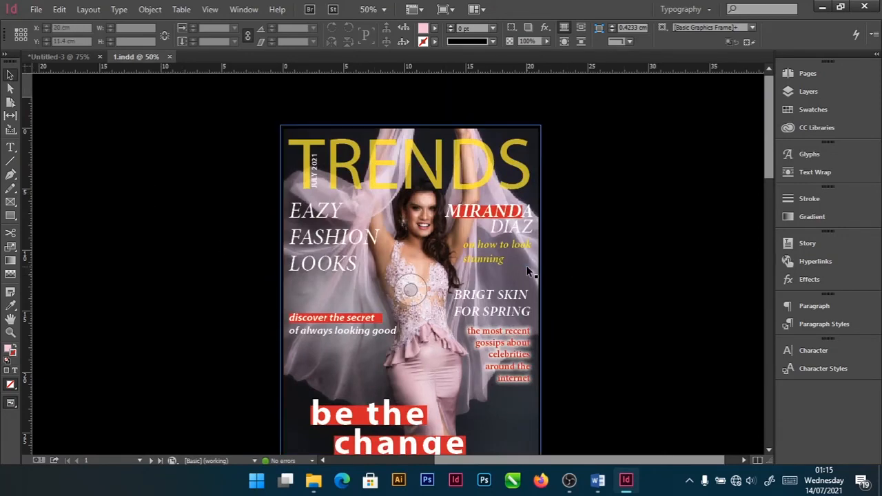
{"action": "scroll", "coordinate": [527, 270], "scroll_direction": "down", "scroll_amount": 15}
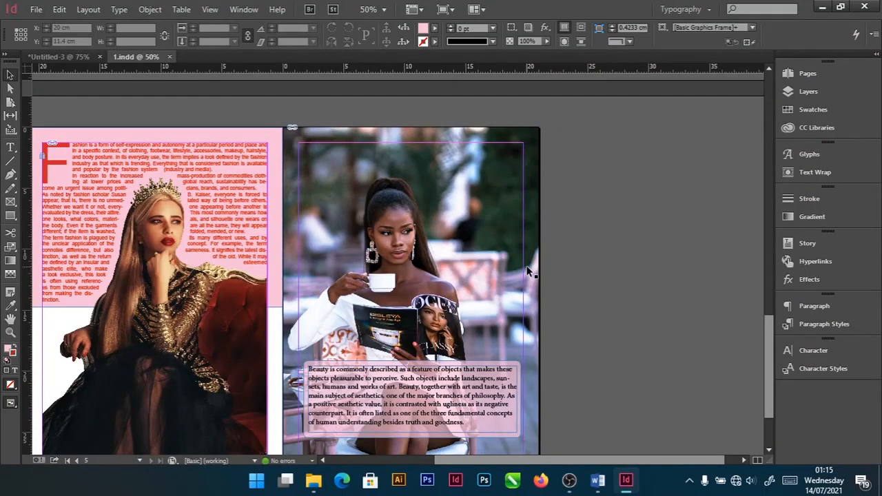
{"action": "scroll", "coordinate": [527, 270], "scroll_direction": "up", "scroll_amount": 10}
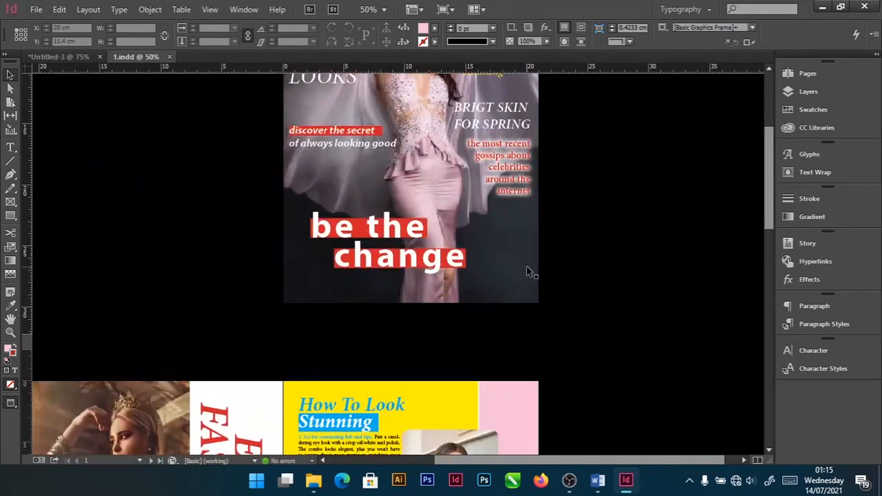
{"action": "scroll", "coordinate": [526, 268], "scroll_direction": "up", "scroll_amount": 5}
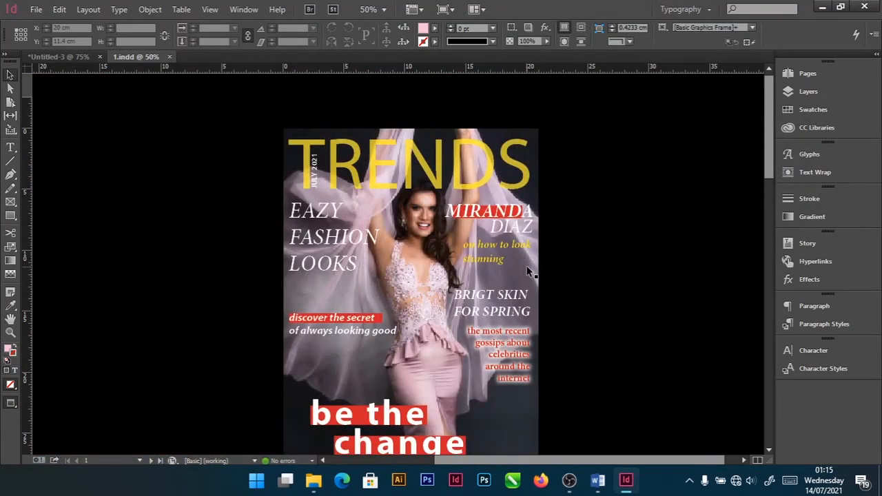
- Save the untitled cover document on the Desktop as MAGAZINE in InDesign CC 2015 document format
{"action": "left_click", "coordinate": [71, 59]}
{"action": "scroll", "coordinate": [271, 256], "scroll_direction": "up", "scroll_amount": 2}
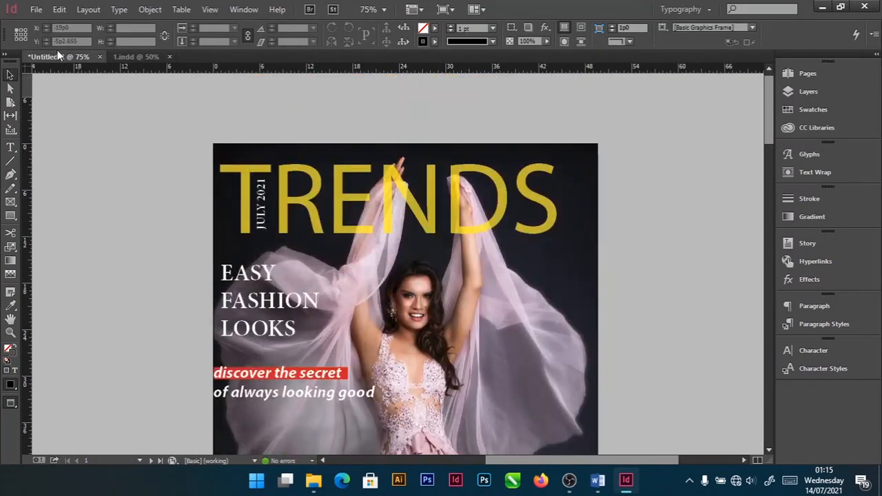
{"action": "left_click", "coordinate": [38, 11]}
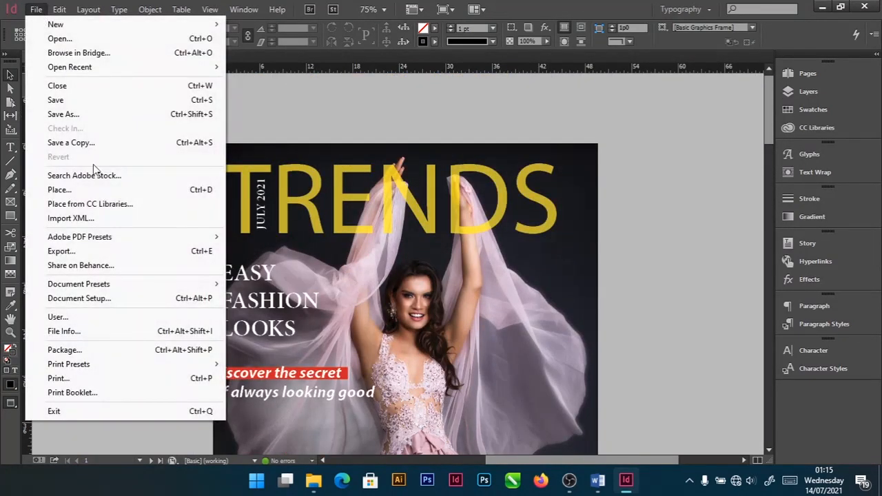
{"action": "left_click", "coordinate": [82, 114]}
{"action": "type", "text": "MA"}
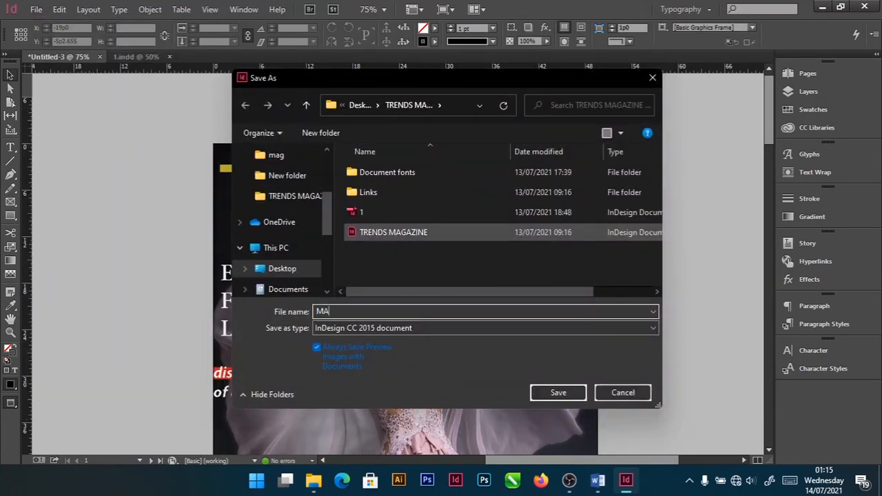
{"action": "type", "text": "GAZINE"}
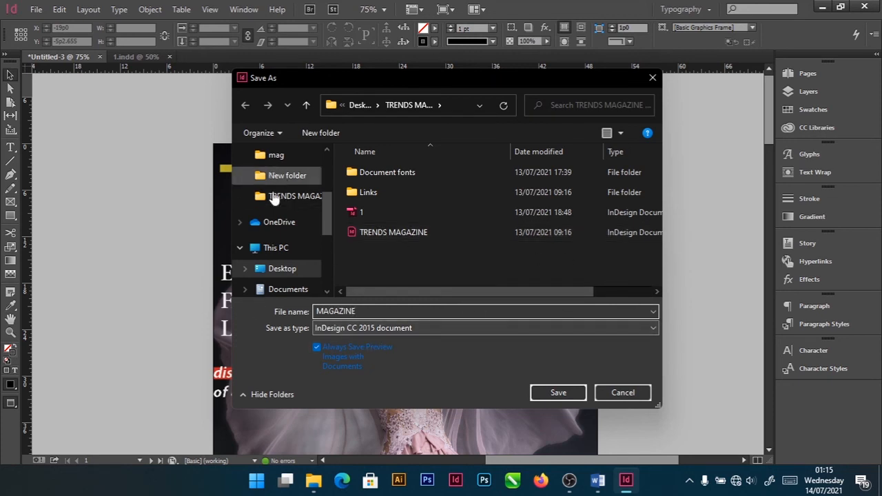
{"action": "left_click", "coordinate": [273, 270]}
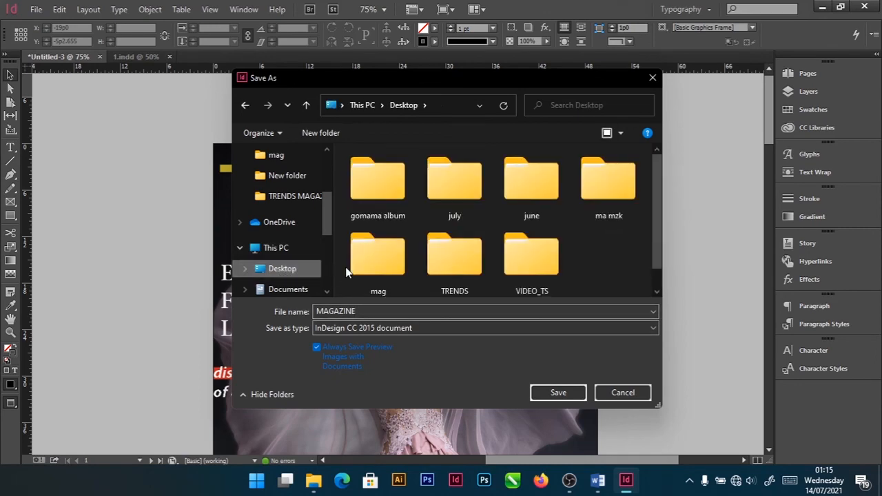
{"action": "left_click", "coordinate": [551, 393]}
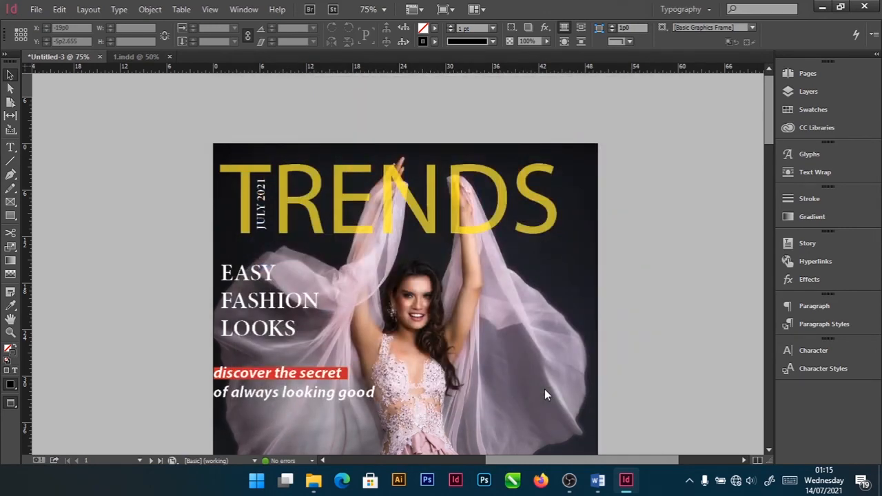
- Start exporting the cover to the Desktop as MAGAZINE in Adobe PDF (Interactive) format
{"action": "scroll", "coordinate": [544, 387], "scroll_direction": "down", "scroll_amount": 3}
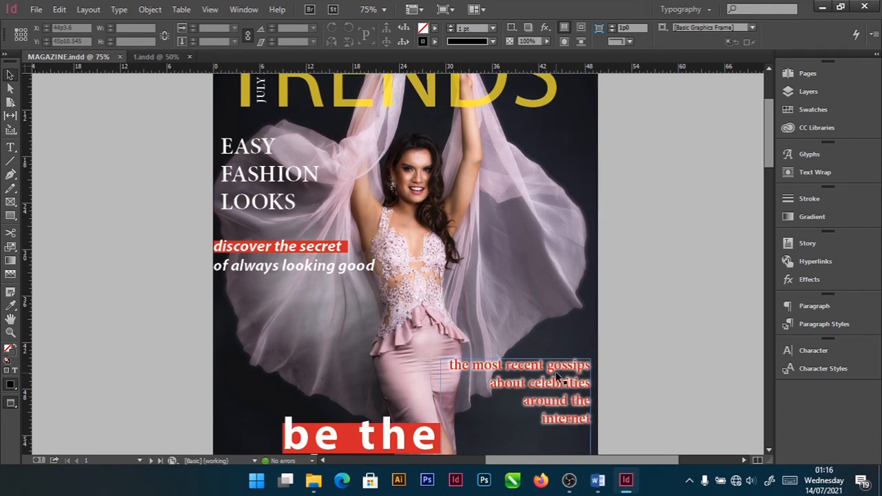
{"action": "left_click", "coordinate": [35, 10]}
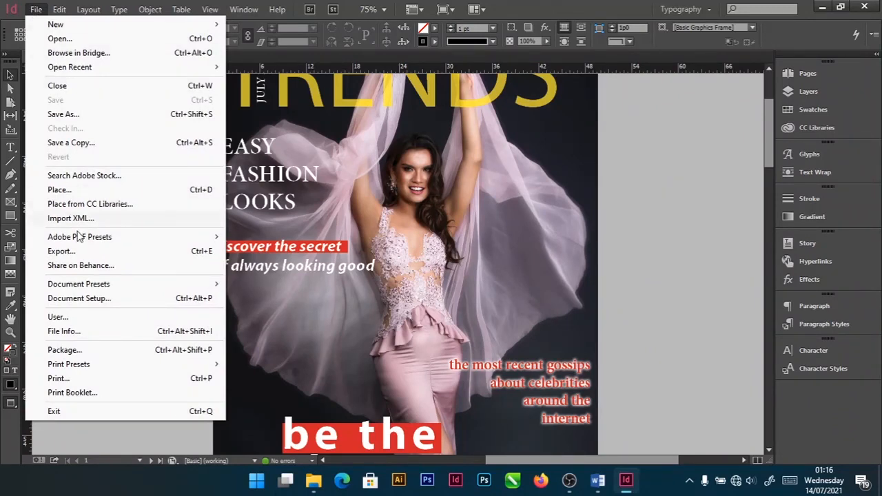
{"action": "left_click", "coordinate": [107, 252]}
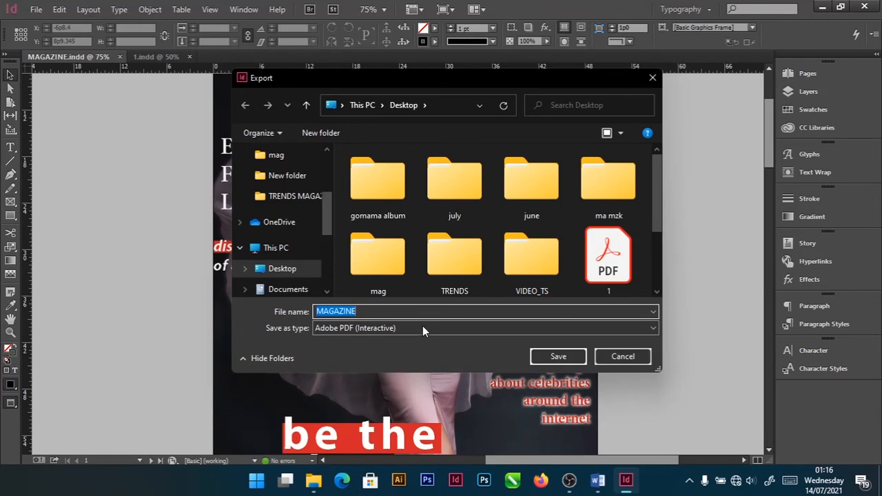
{"action": "left_click", "coordinate": [423, 328]}
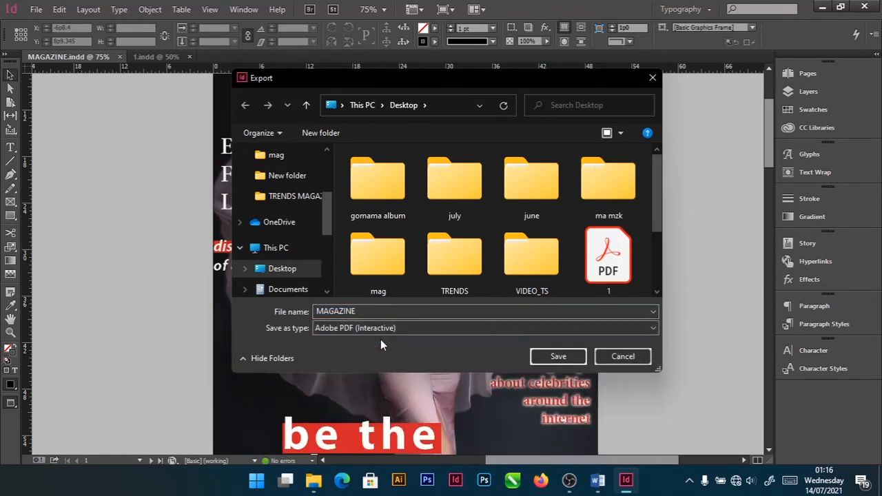
{"action": "left_click", "coordinate": [547, 358]}
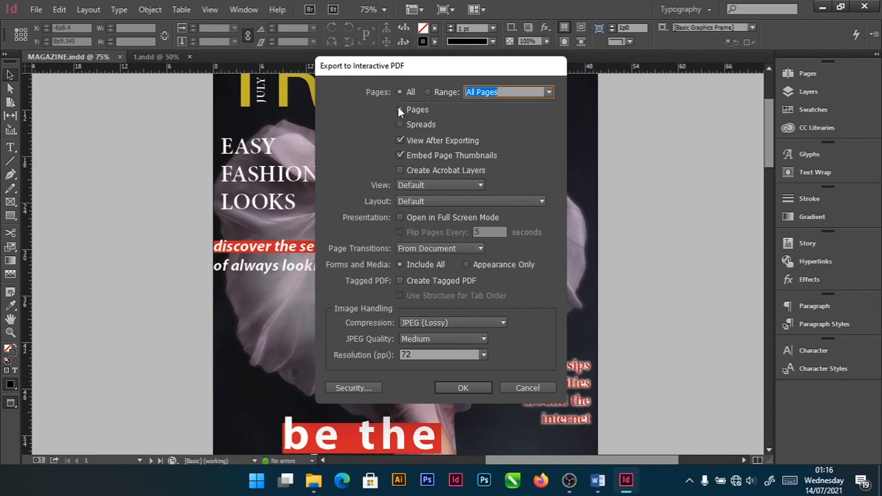
- Set the interactive PDF's page range to All Pages, run the export and accept the color conversion to RGB
{"action": "left_click", "coordinate": [442, 96]}
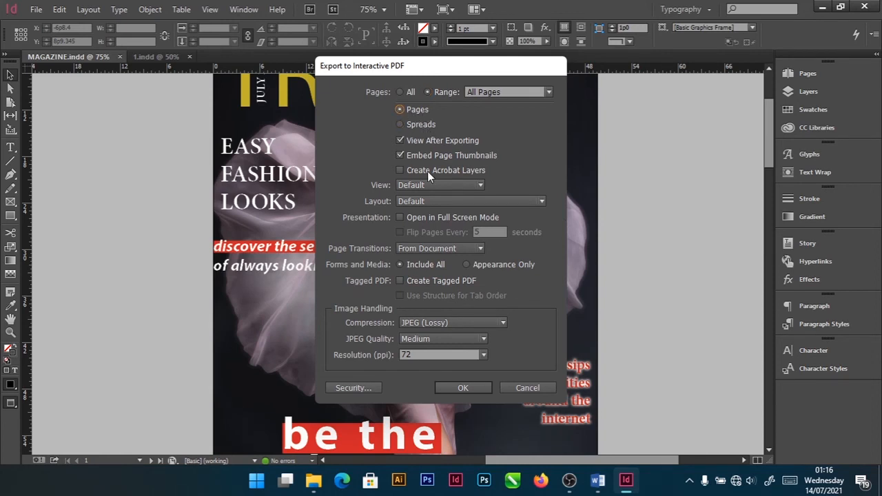
{"action": "left_click", "coordinate": [548, 92]}
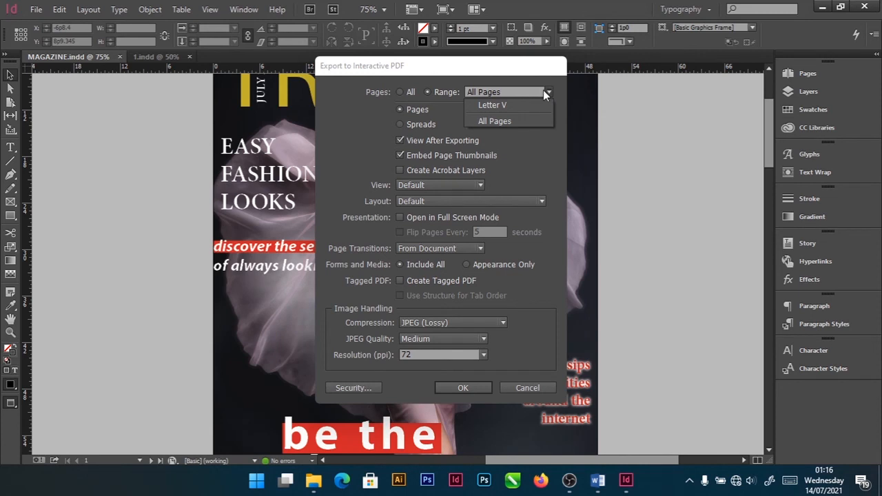
{"action": "left_click", "coordinate": [538, 145]}
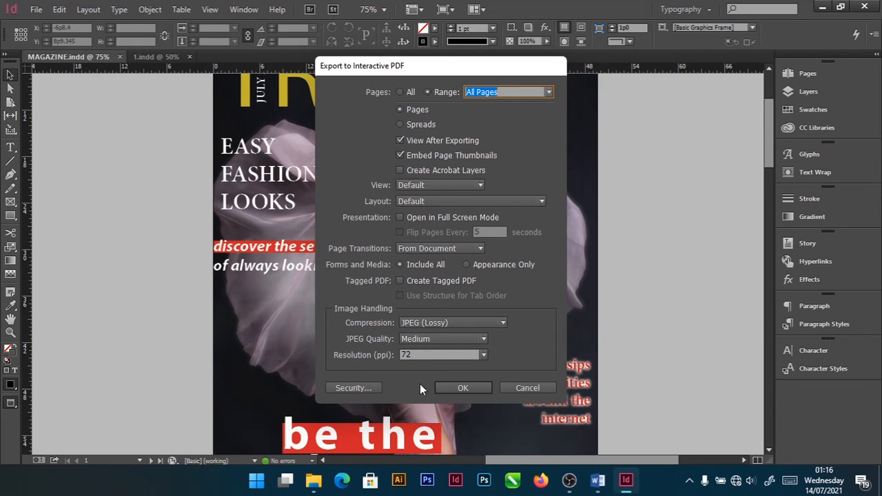
{"action": "left_click", "coordinate": [460, 387]}
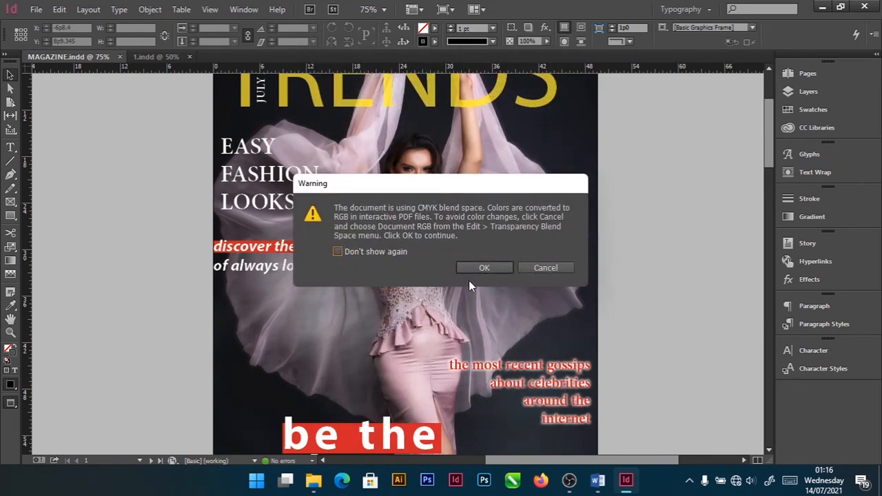
{"action": "left_click", "coordinate": [473, 266]}
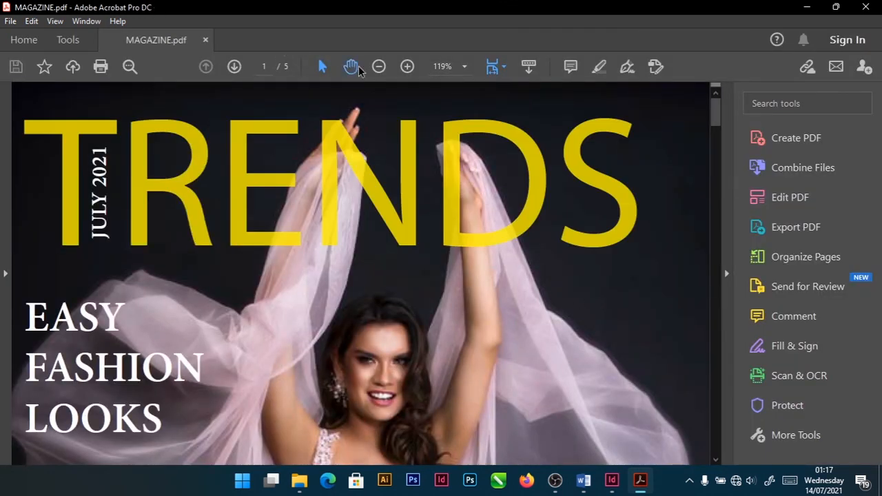
- Reduce the exported MAGAZINE.pdf to 66.7% in Acrobat and check its cover and following pages
{"action": "left_click", "coordinate": [383, 71]}
{"action": "scroll", "coordinate": [416, 285], "scroll_direction": "down", "scroll_amount": 15}
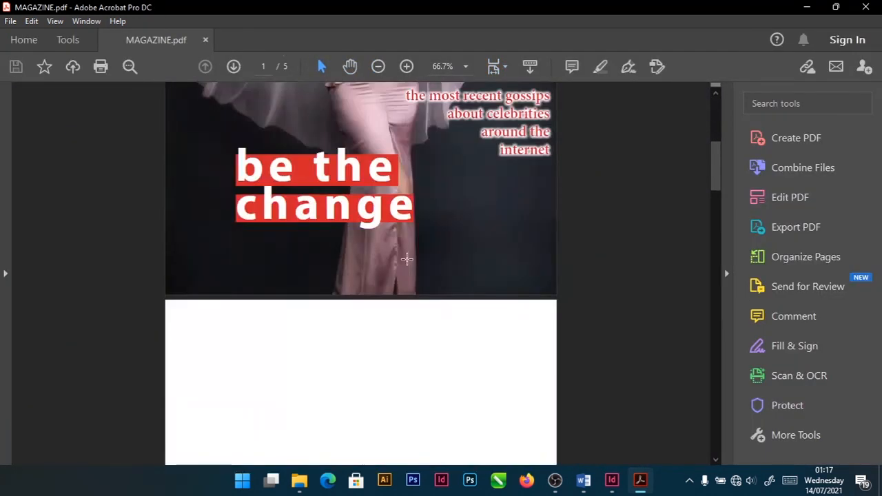
{"action": "scroll", "coordinate": [417, 288], "scroll_direction": "down", "scroll_amount": 5}
{"action": "scroll", "coordinate": [425, 289], "scroll_direction": "up", "scroll_amount": 5}
{"action": "scroll", "coordinate": [426, 291], "scroll_direction": "up", "scroll_amount": 15}
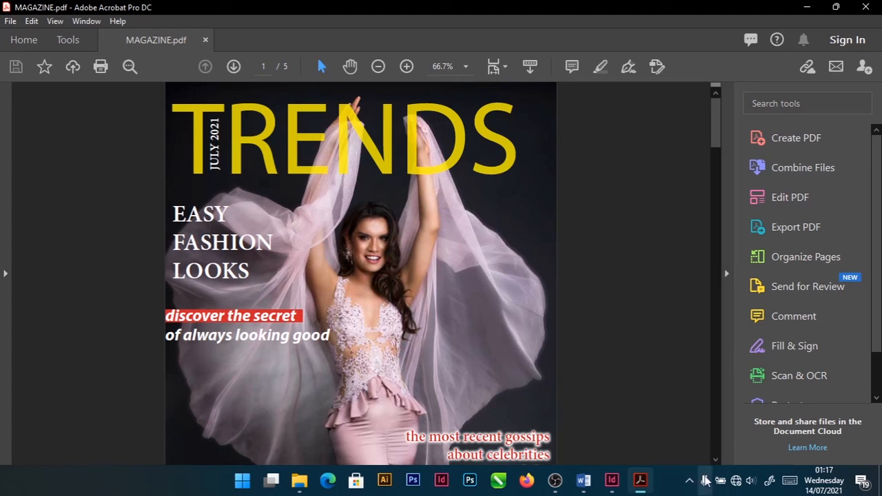
{"action": "left_click", "coordinate": [556, 482]}
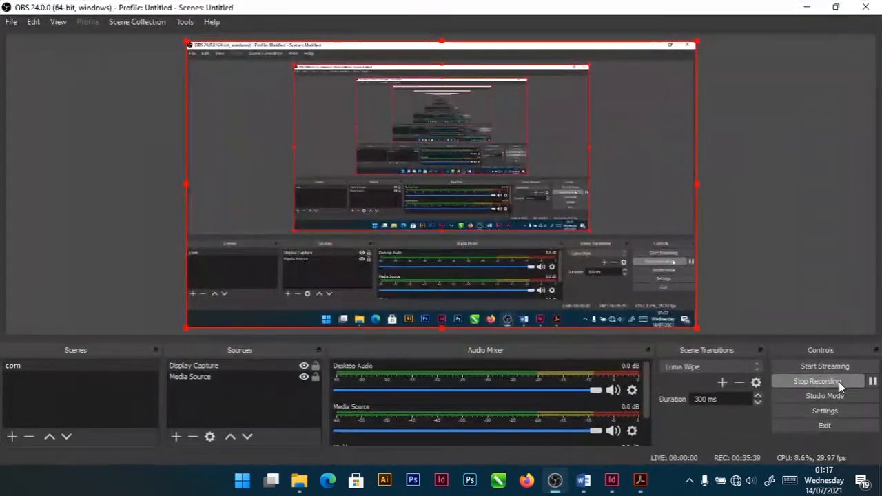